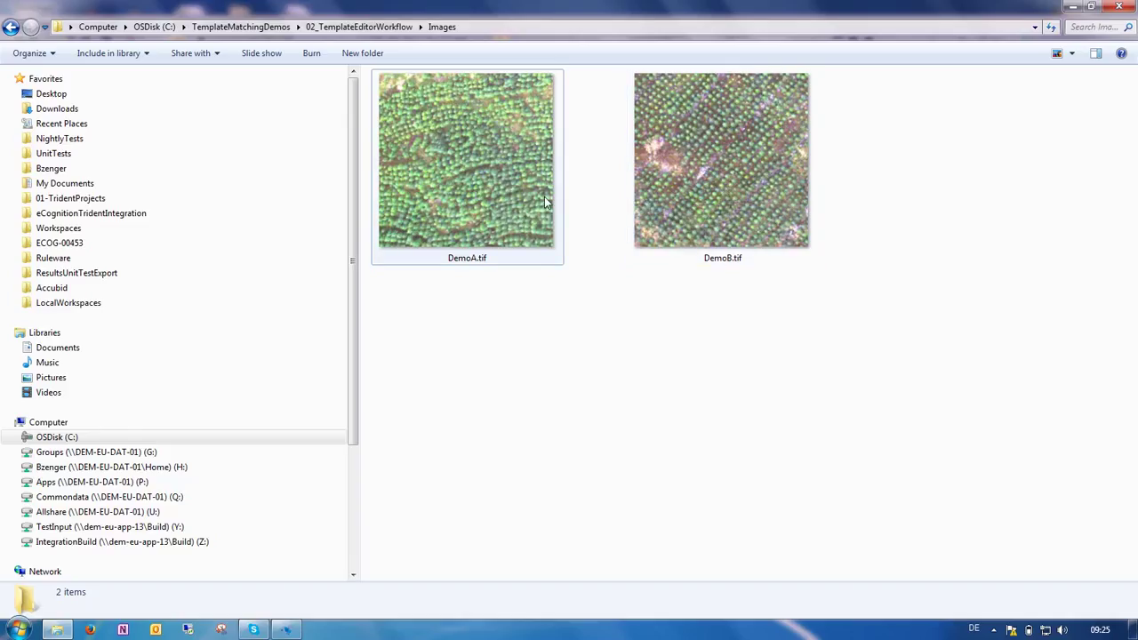
# Load DemoA.tif as the project image in eCognition Developer.
pyautogui.click(295, 630)
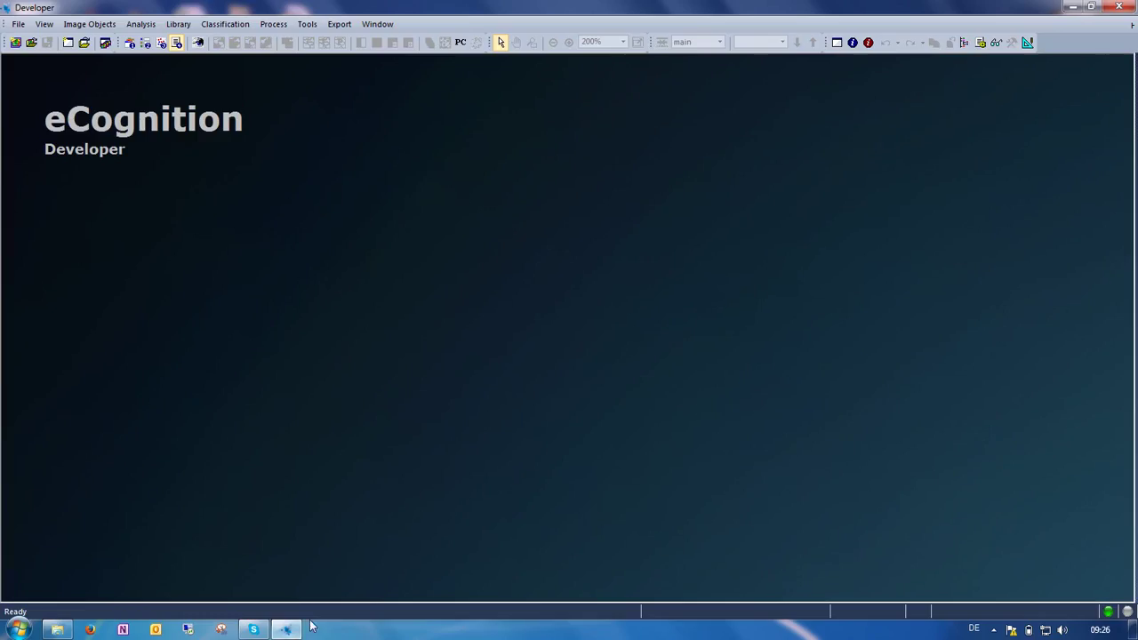
pyautogui.click(18, 24)
pyautogui.click(75, 245)
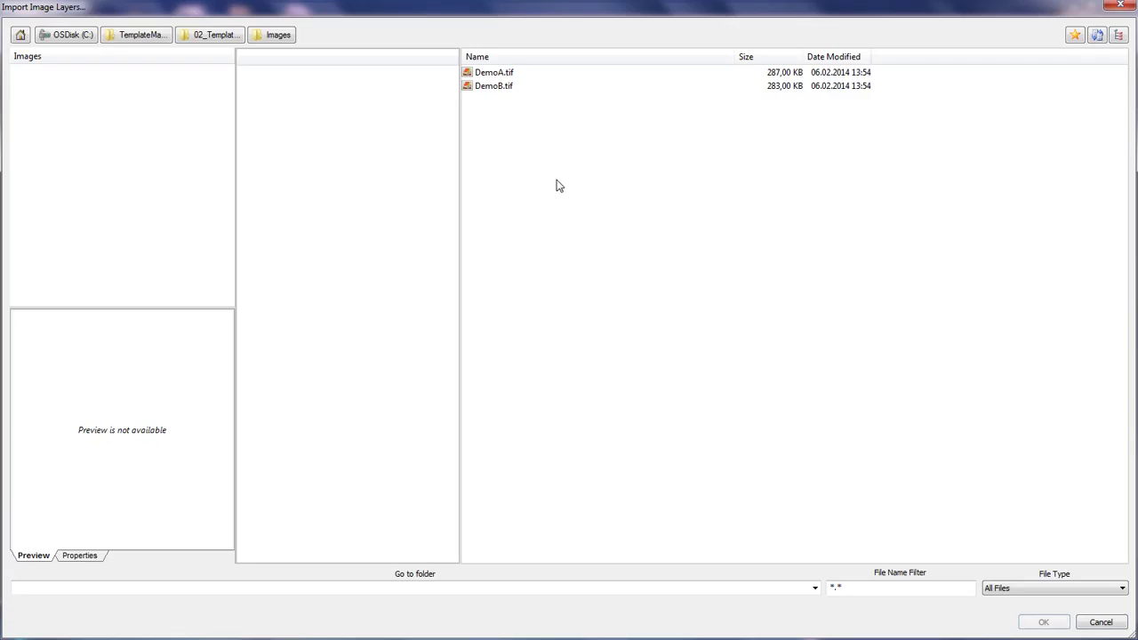
pyautogui.click(489, 74)
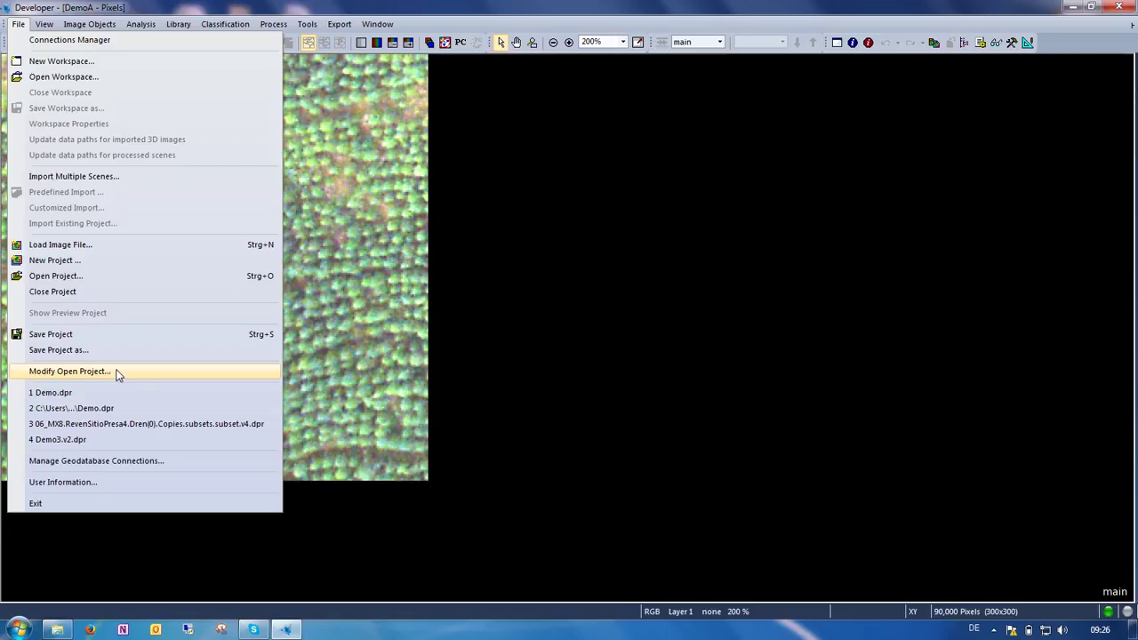
# Add a second map named 'Scene2' holding DemoB.tif to the open project.
pyautogui.click(116, 373)
pyautogui.click(356, 106)
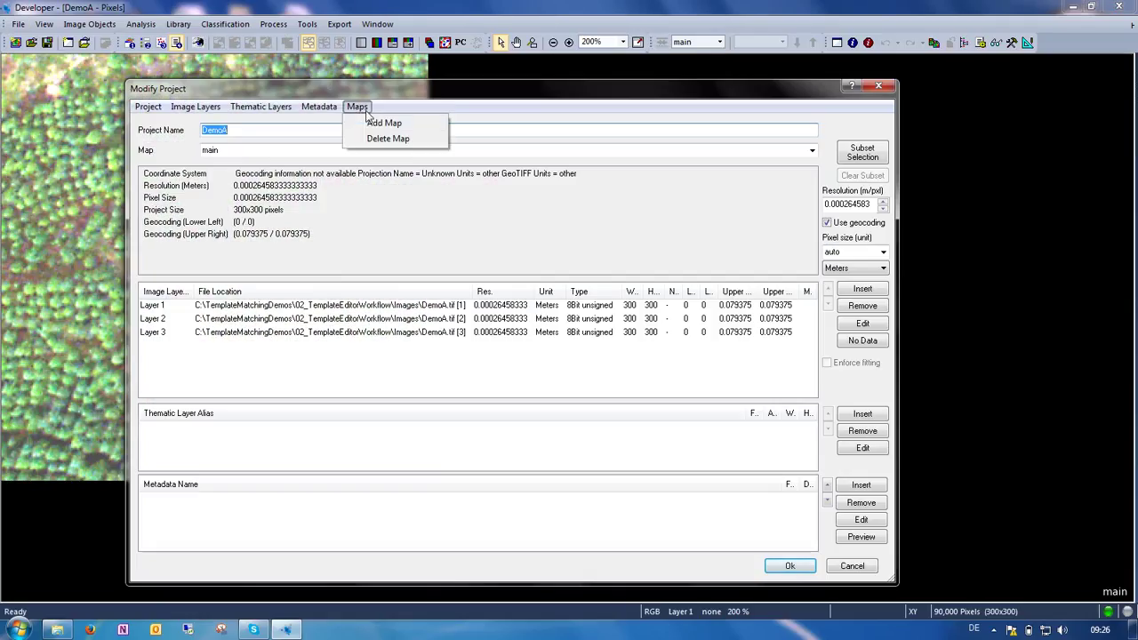
pyautogui.click(374, 125)
pyautogui.write('Sc')
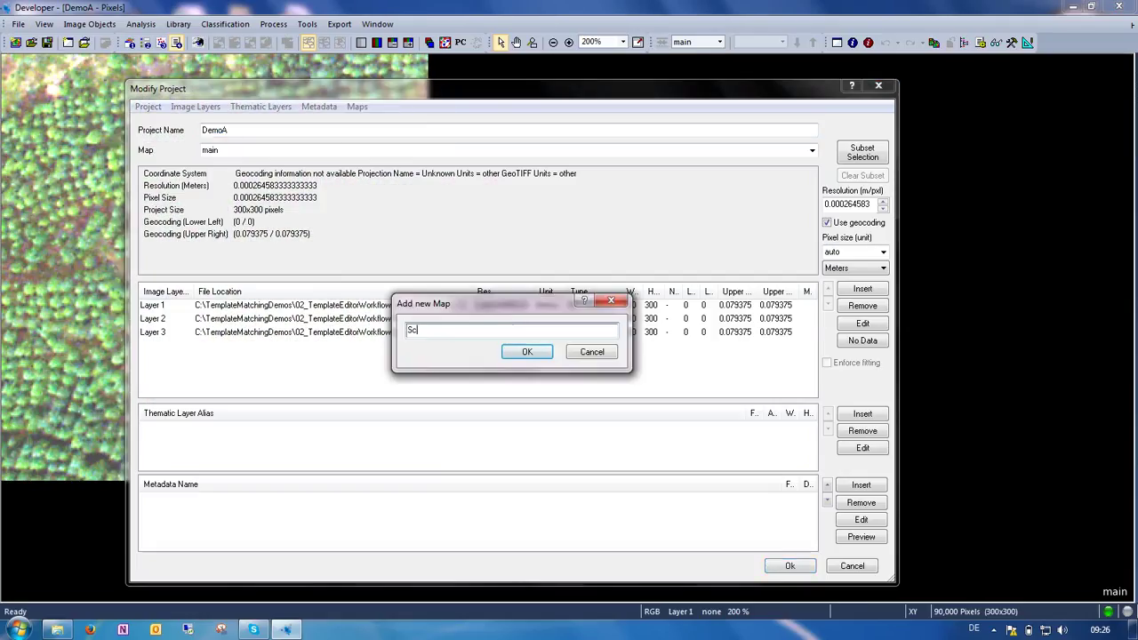
pyautogui.write('ene2')
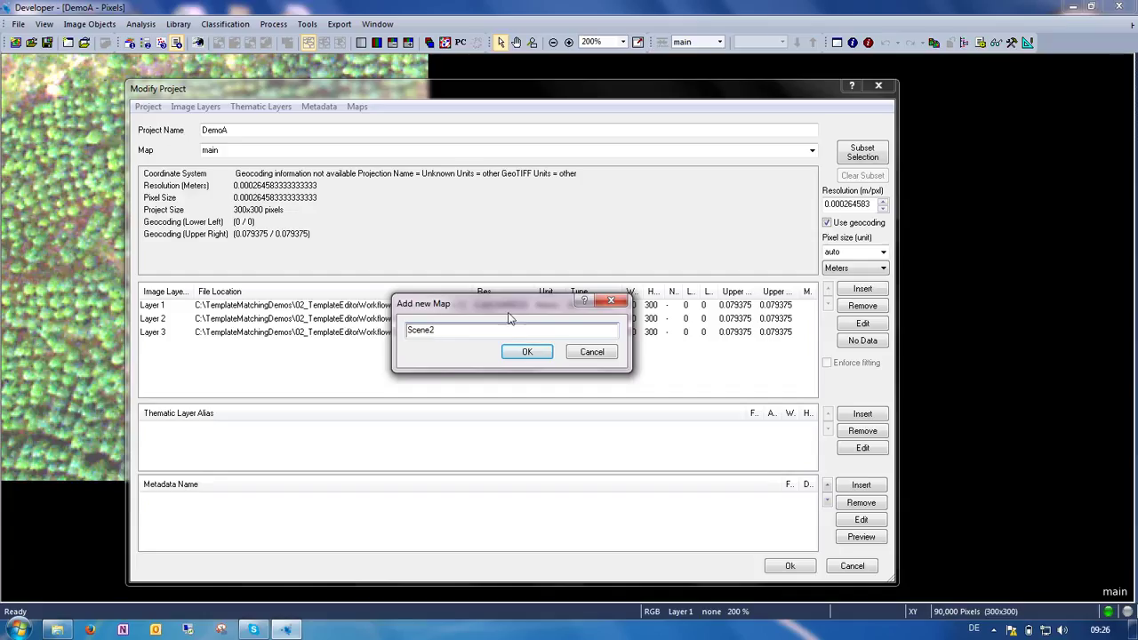
pyautogui.click(527, 352)
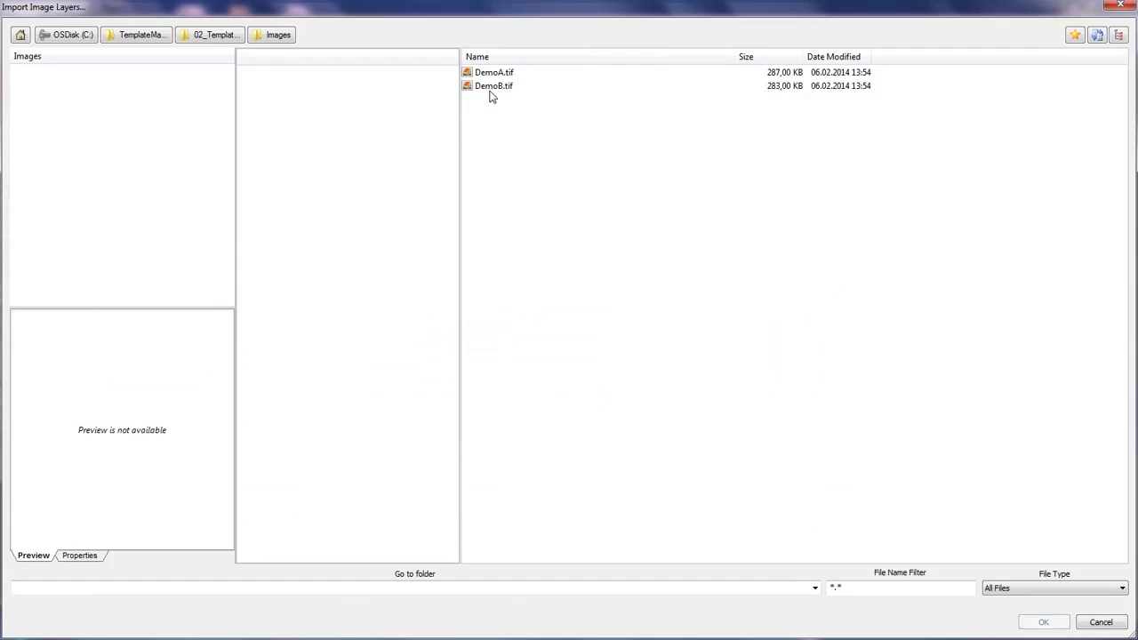
pyautogui.click(491, 86)
pyautogui.click(1046, 624)
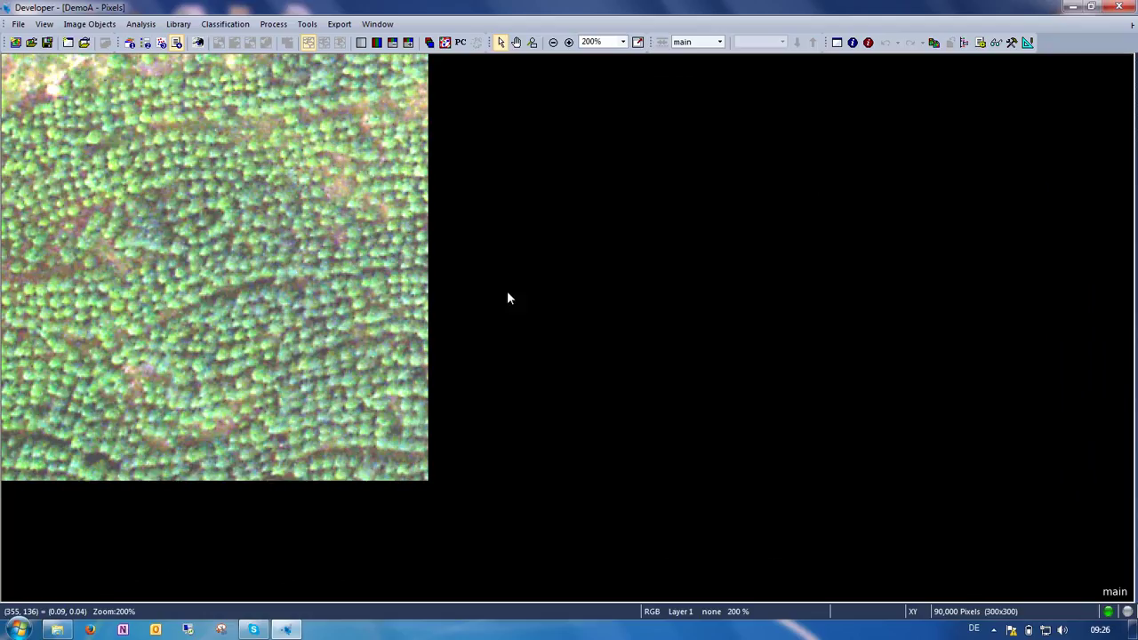
# Show the Template Editor and create a new template named 'Tree'.
pyautogui.rightClick(499, 37)
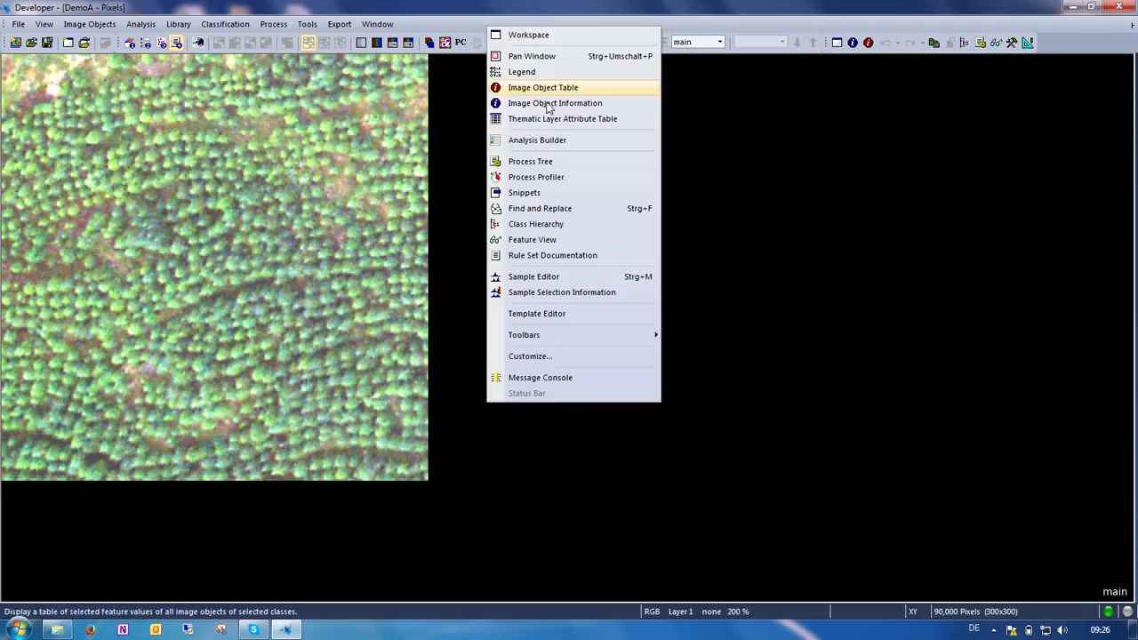
pyautogui.click(570, 315)
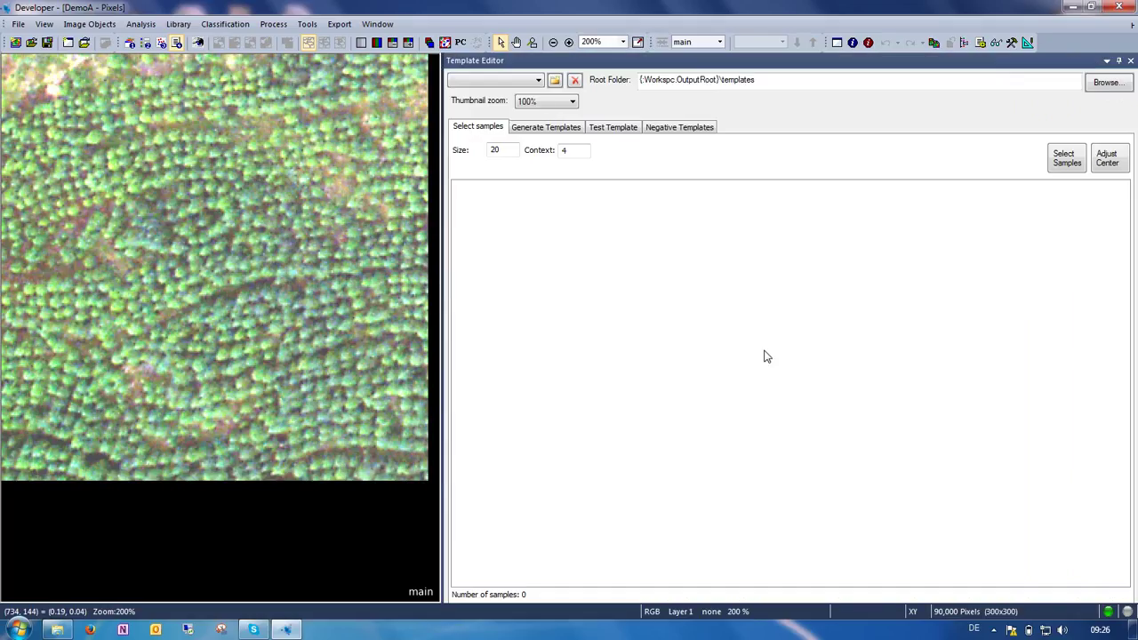
pyautogui.click(555, 81)
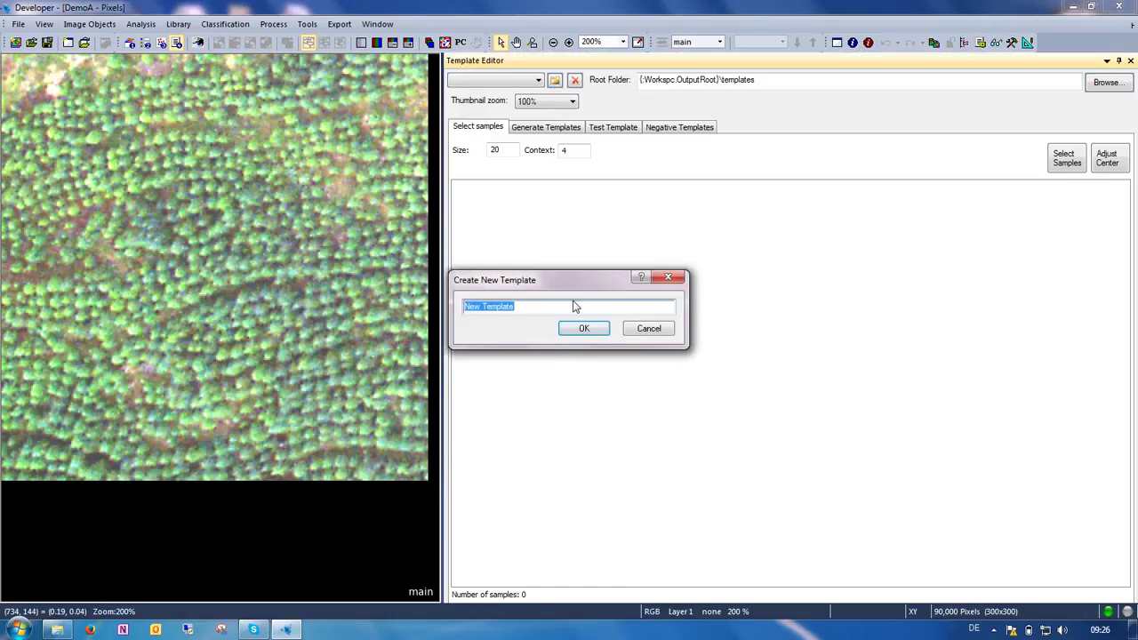
pyautogui.write('Tree')
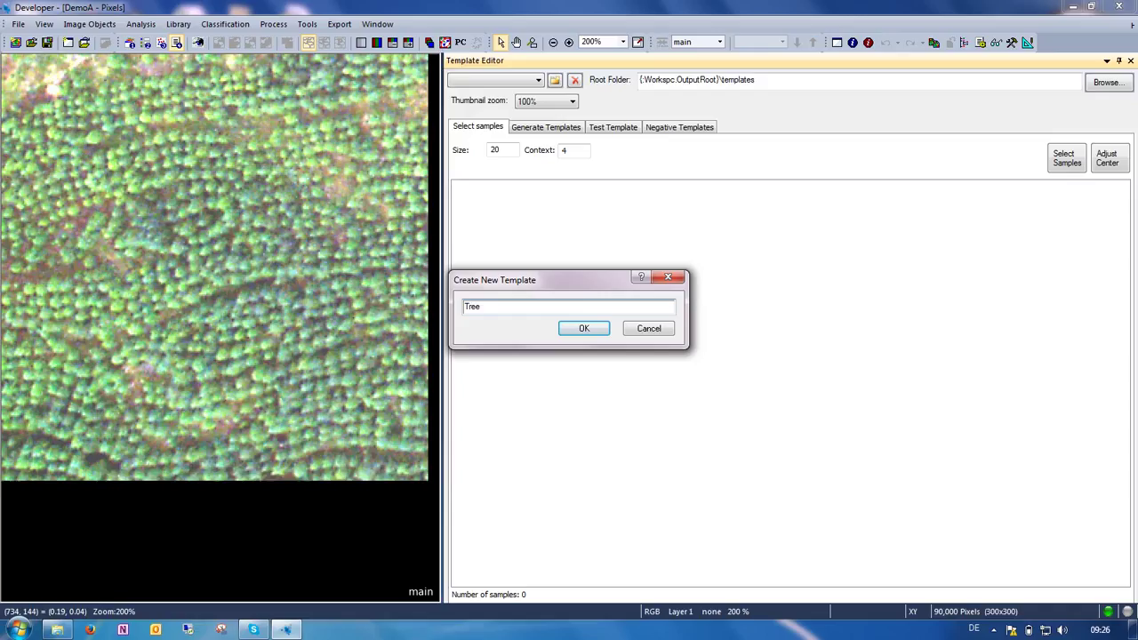
pyautogui.click(585, 329)
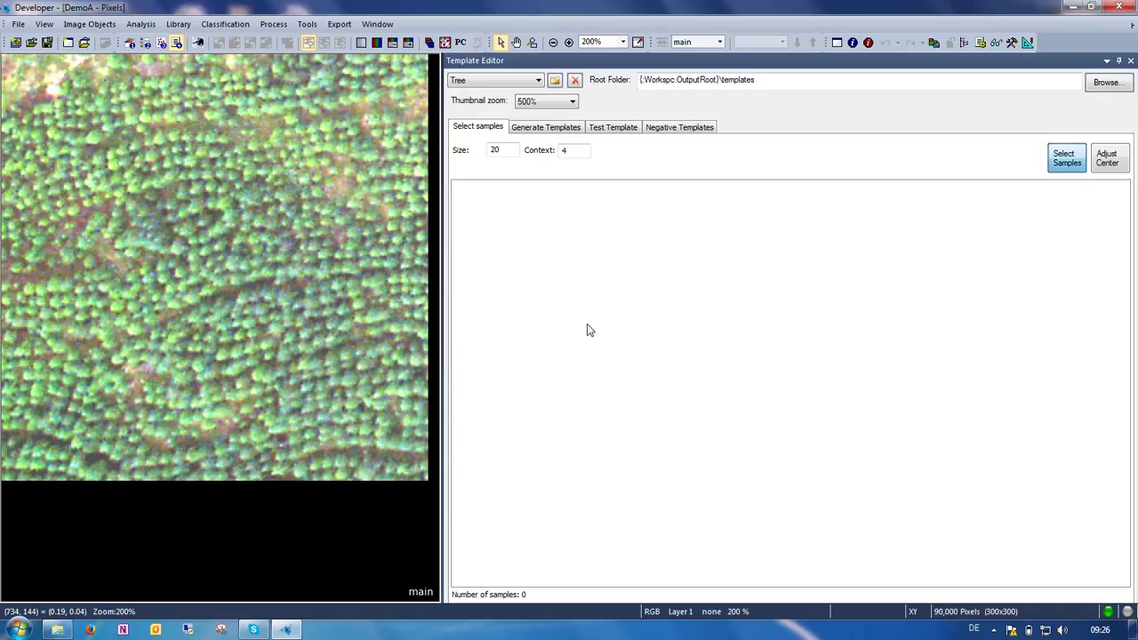
# Set the template root folder to C:\TemplateMatchingDemos\02_TemplateEditorWorkflow\Templates.
pyautogui.click(1092, 89)
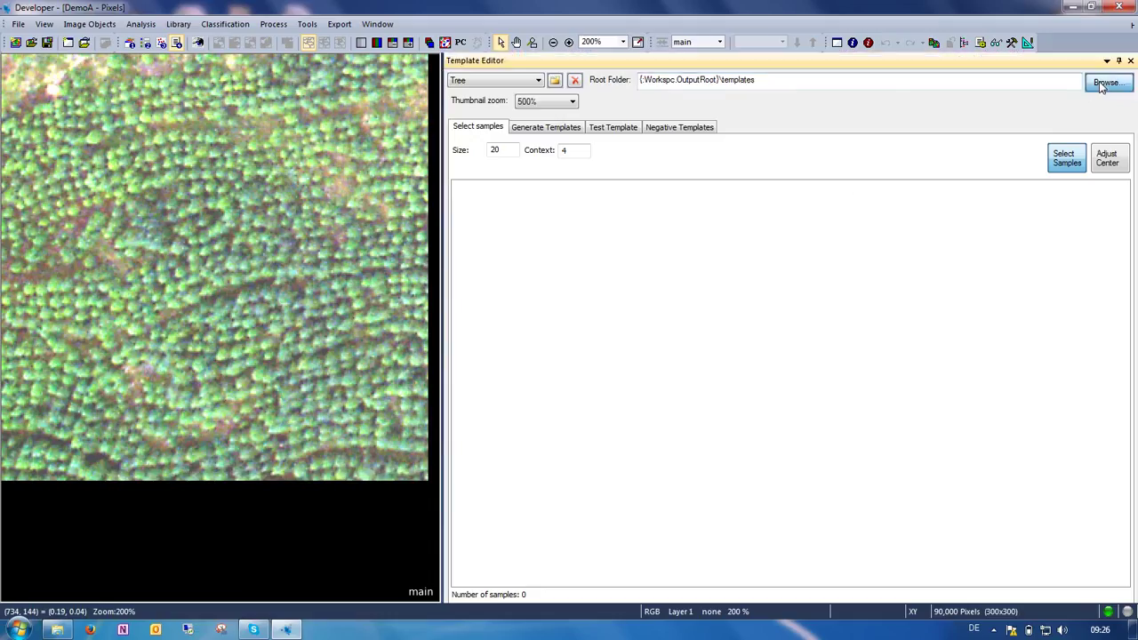
pyautogui.click(435, 265)
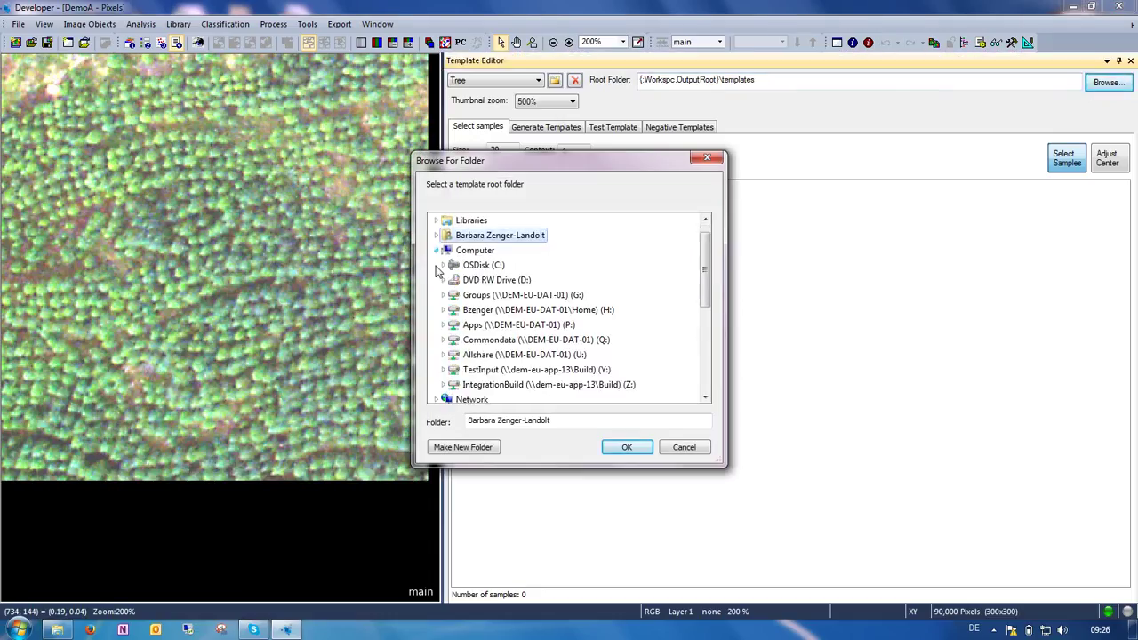
pyautogui.click(443, 265)
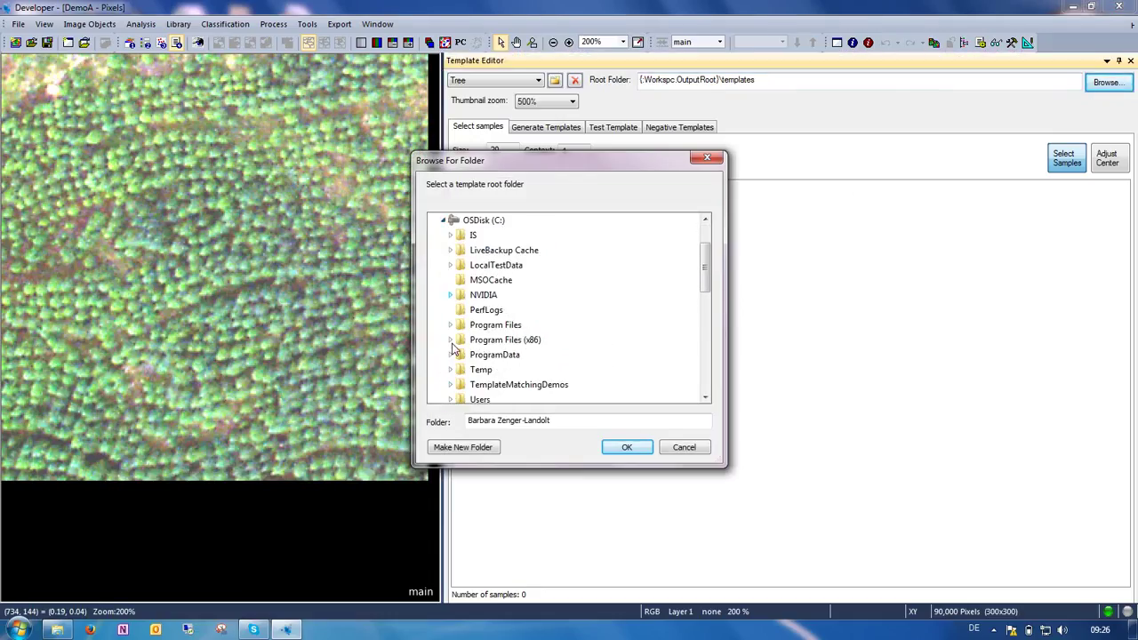
pyautogui.click(450, 385)
pyautogui.click(457, 340)
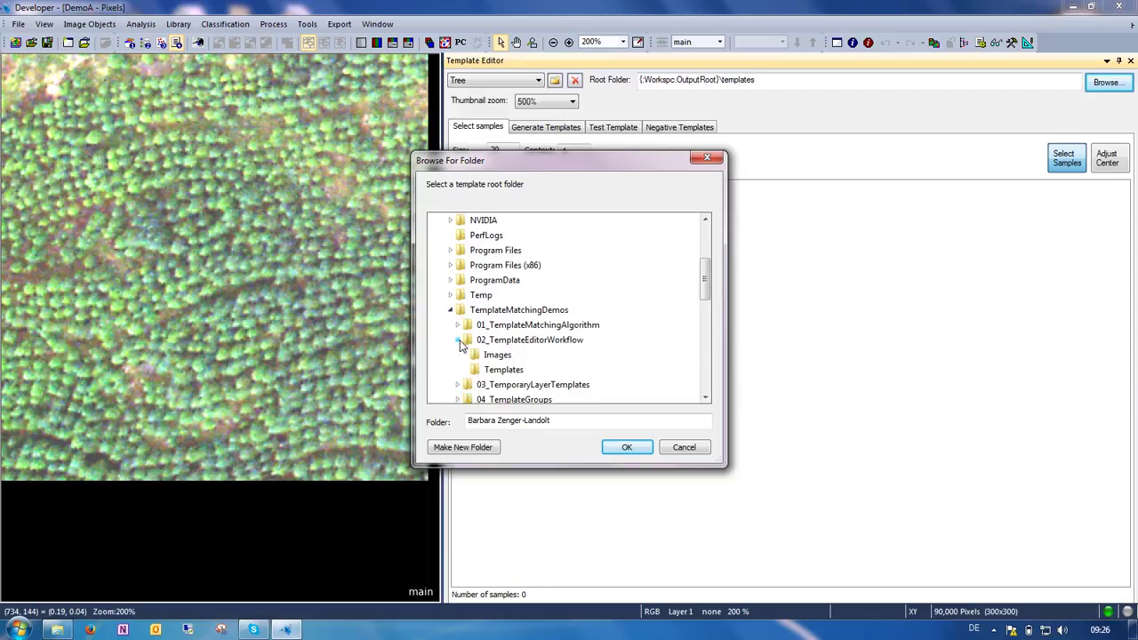
pyautogui.click(499, 369)
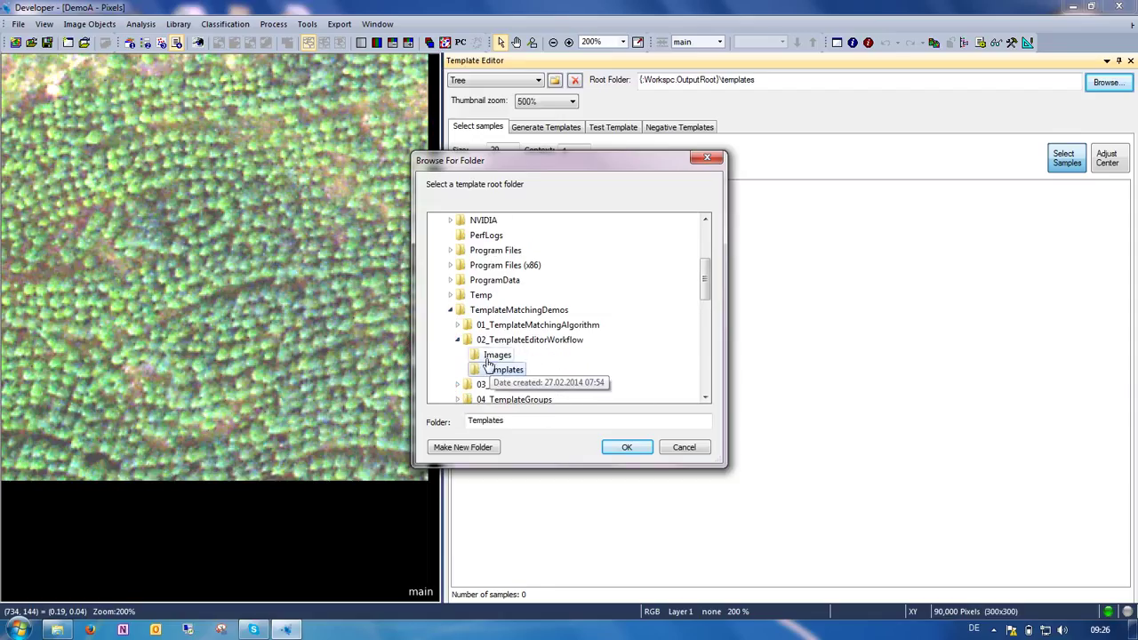
pyautogui.click(627, 448)
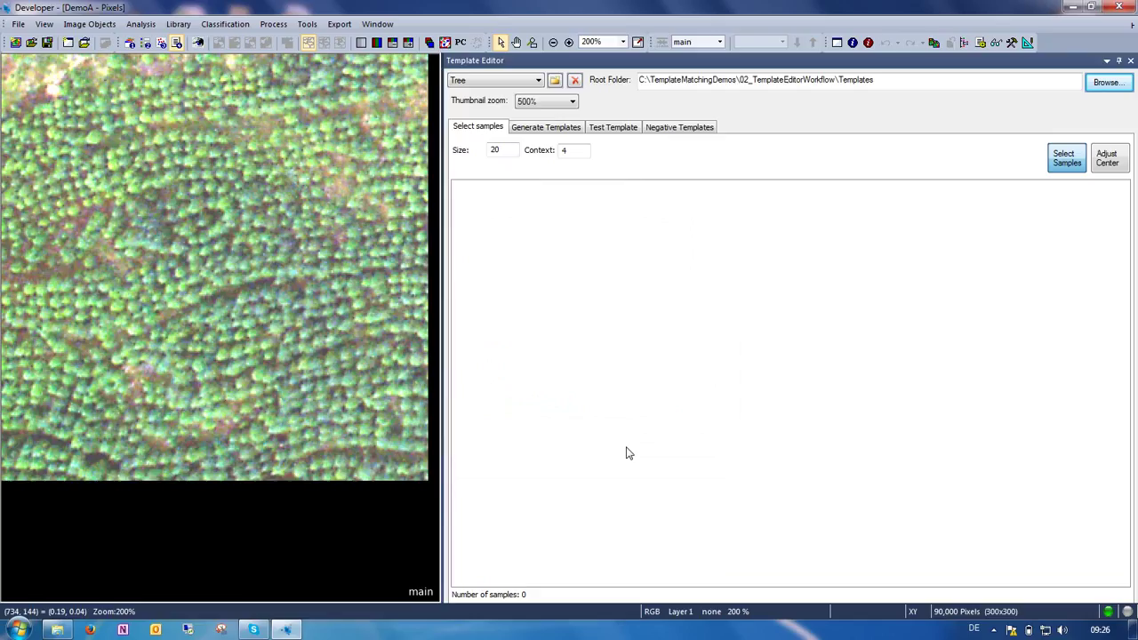
pyautogui.click(1065, 160)
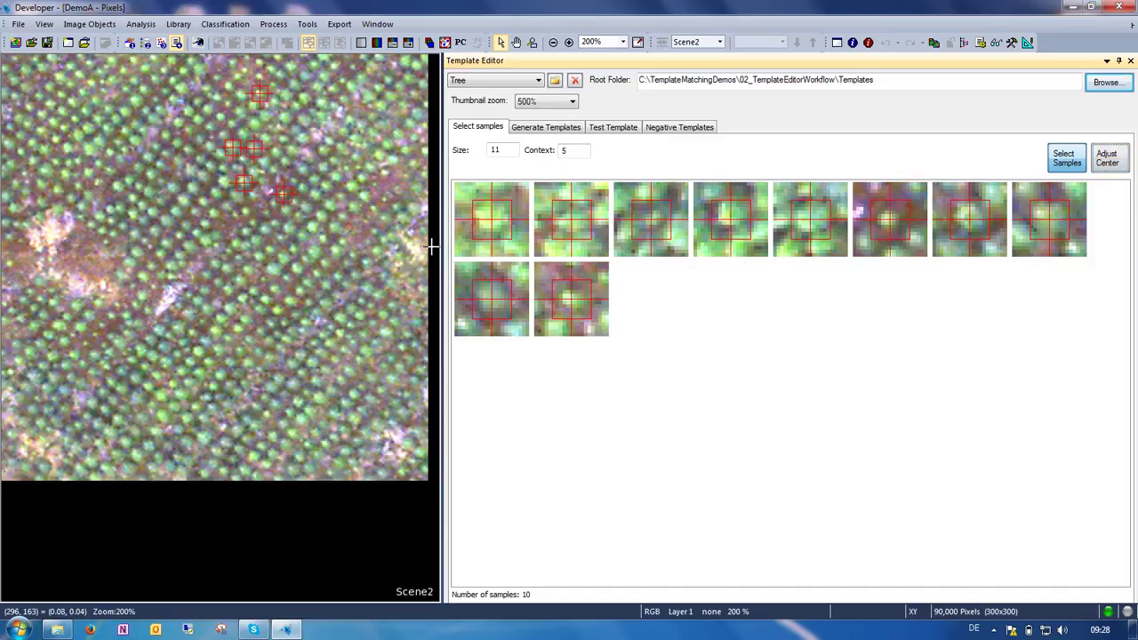
# Add another tree sample on Scene2, delete two unwanted samples, and show thumbnails at 200%.
pyautogui.click(161, 300)
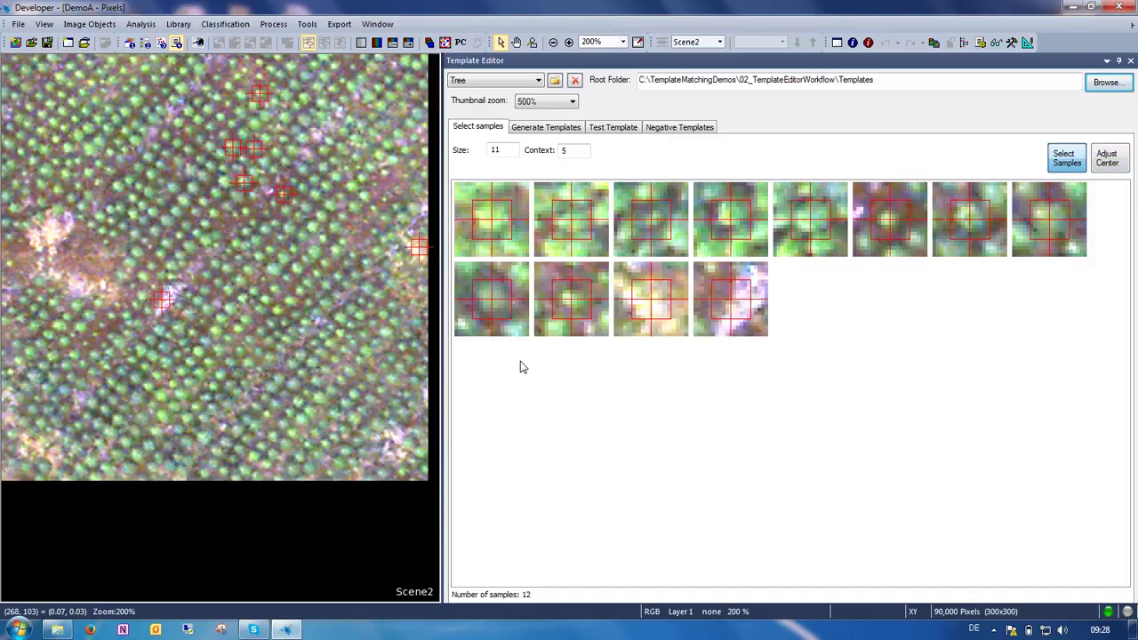
pyautogui.click(650, 308)
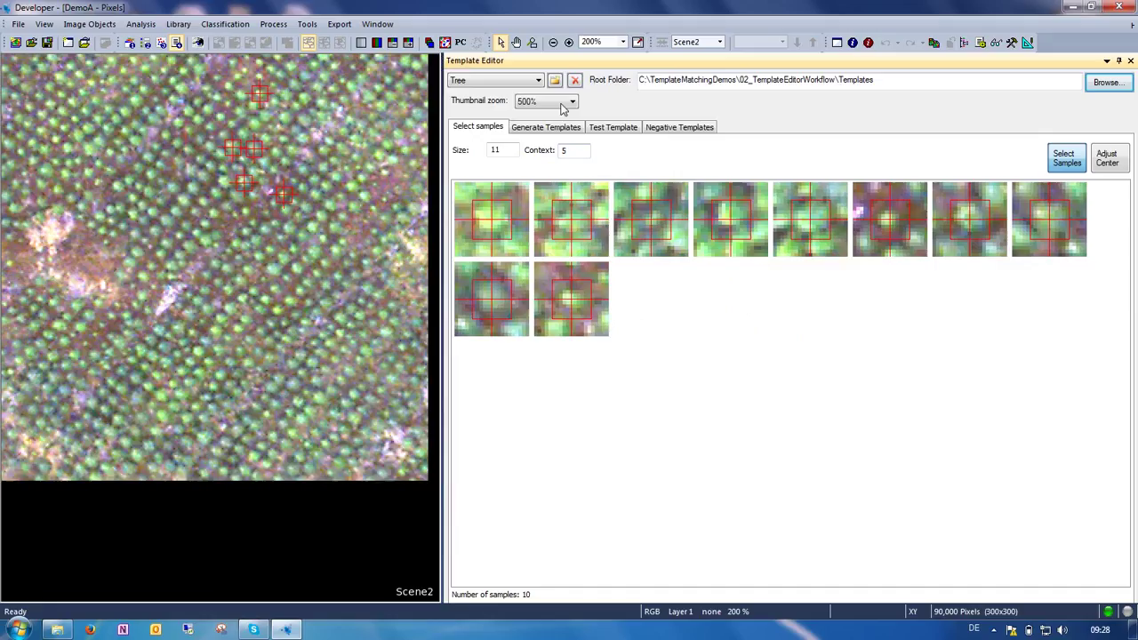
pyautogui.click(570, 102)
pyautogui.click(560, 144)
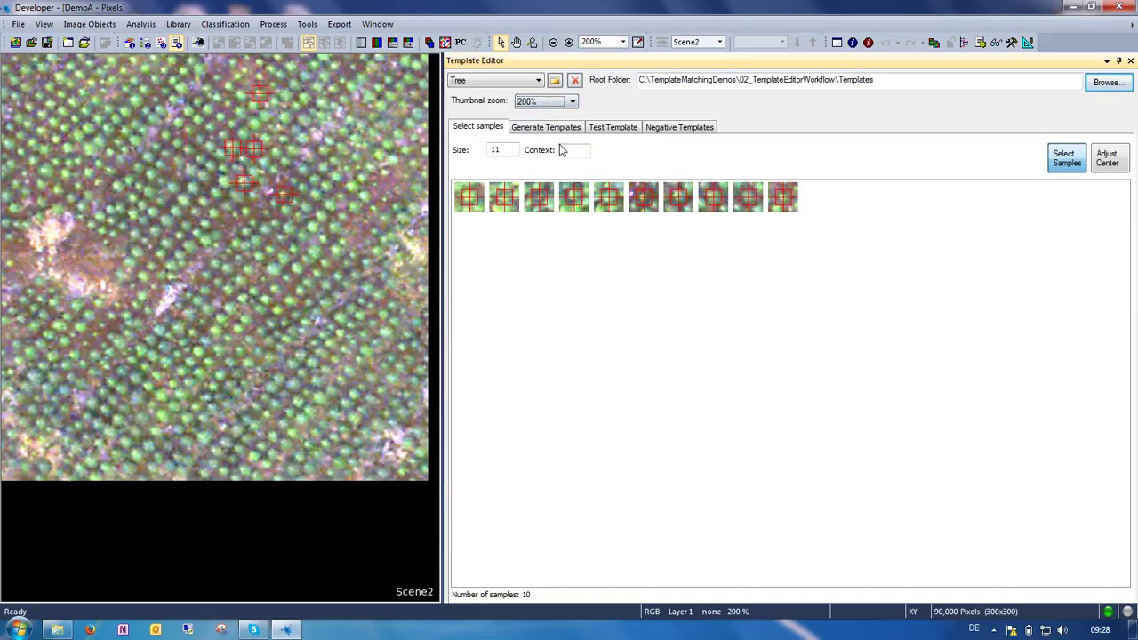
pyautogui.click(568, 102)
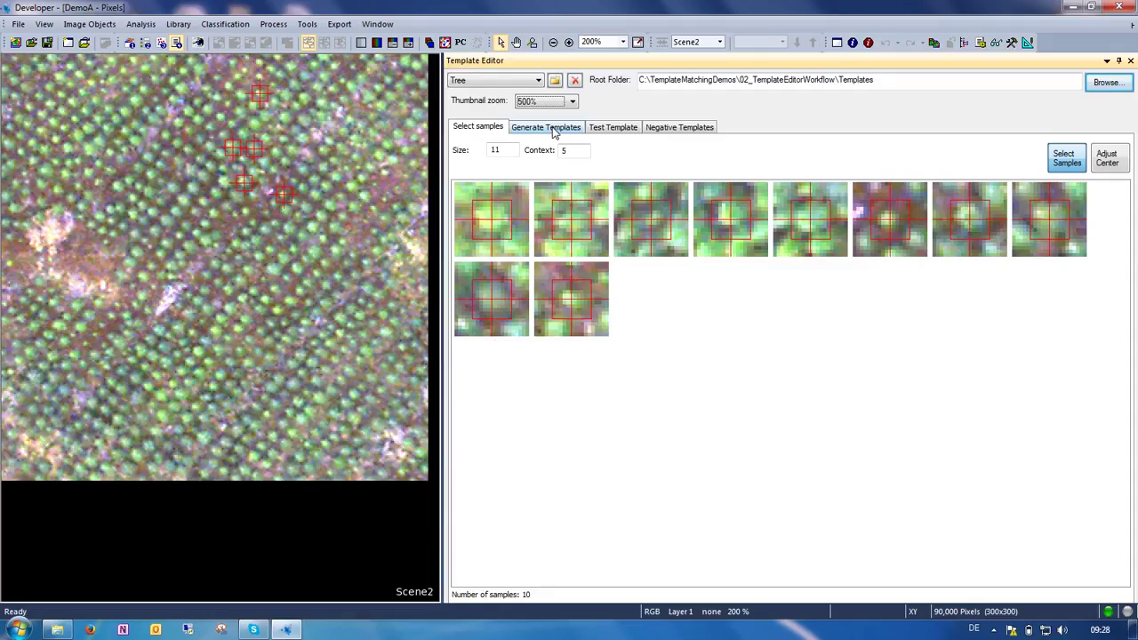
# Generate Tree templates from Layer 1 (correlation 0.625) and Layer 2 (correlation 0.763).
pyautogui.click(554, 129)
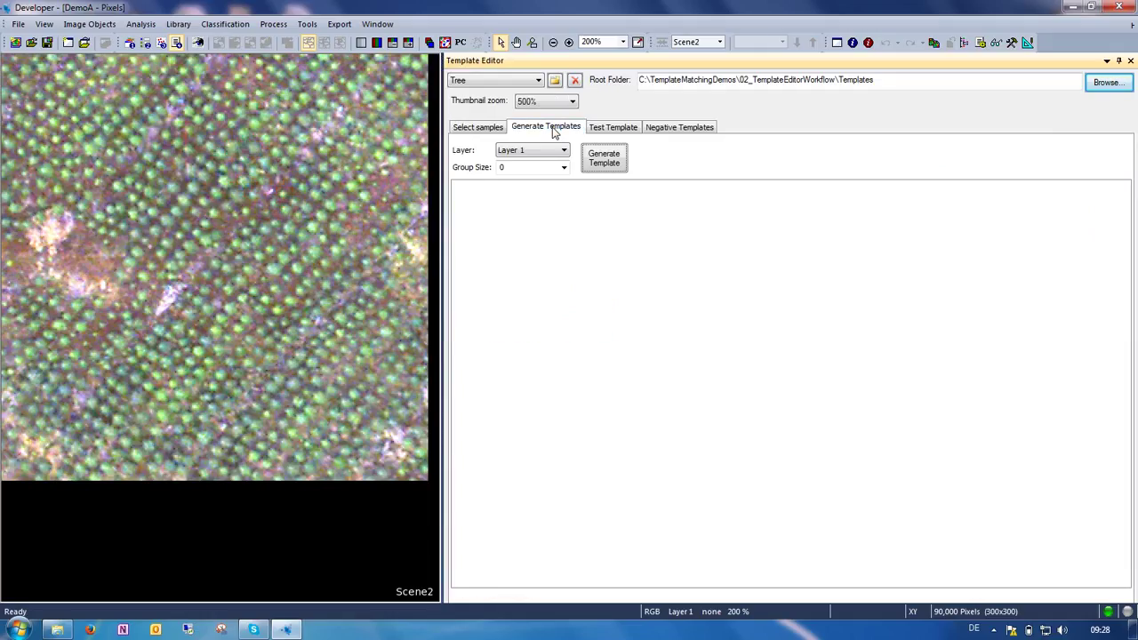
pyautogui.click(612, 165)
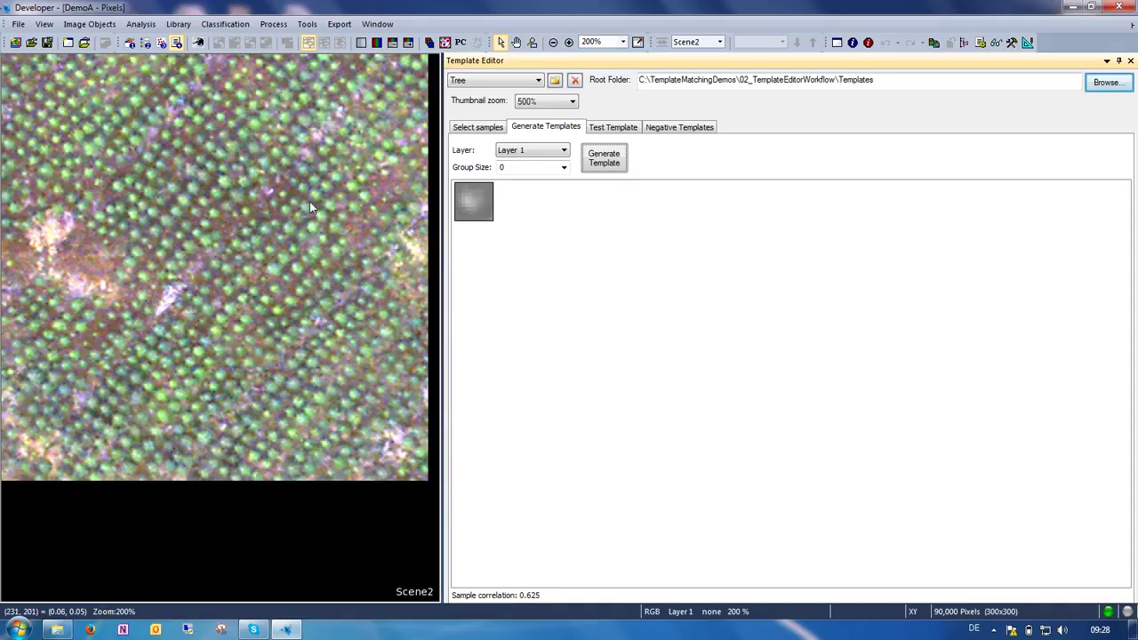
pyautogui.click(554, 157)
pyautogui.click(558, 169)
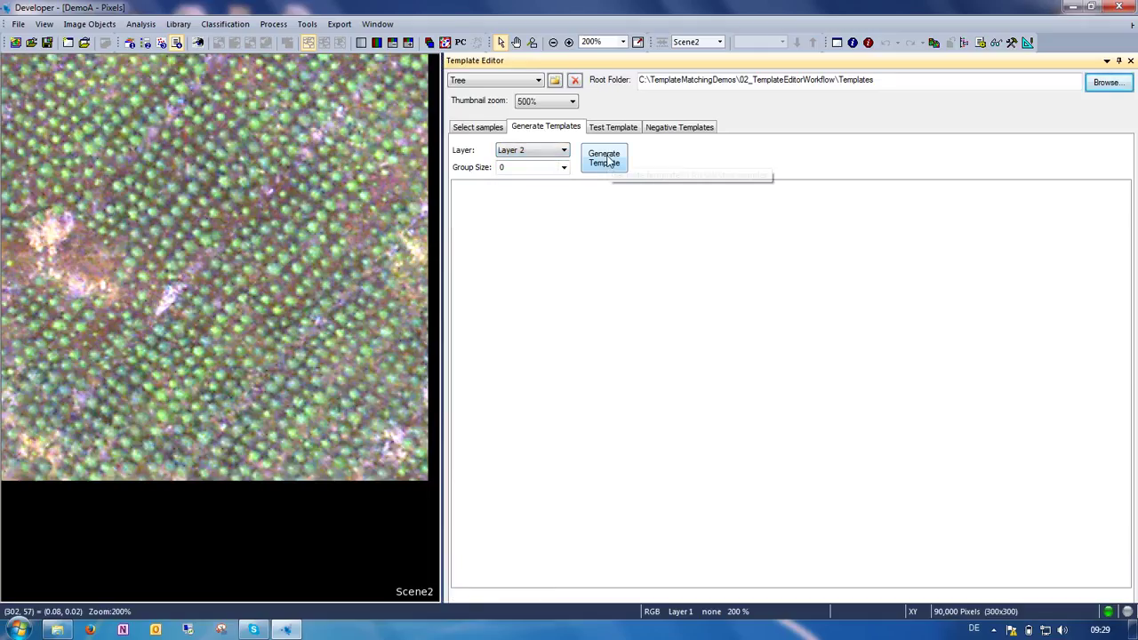
pyautogui.click(610, 161)
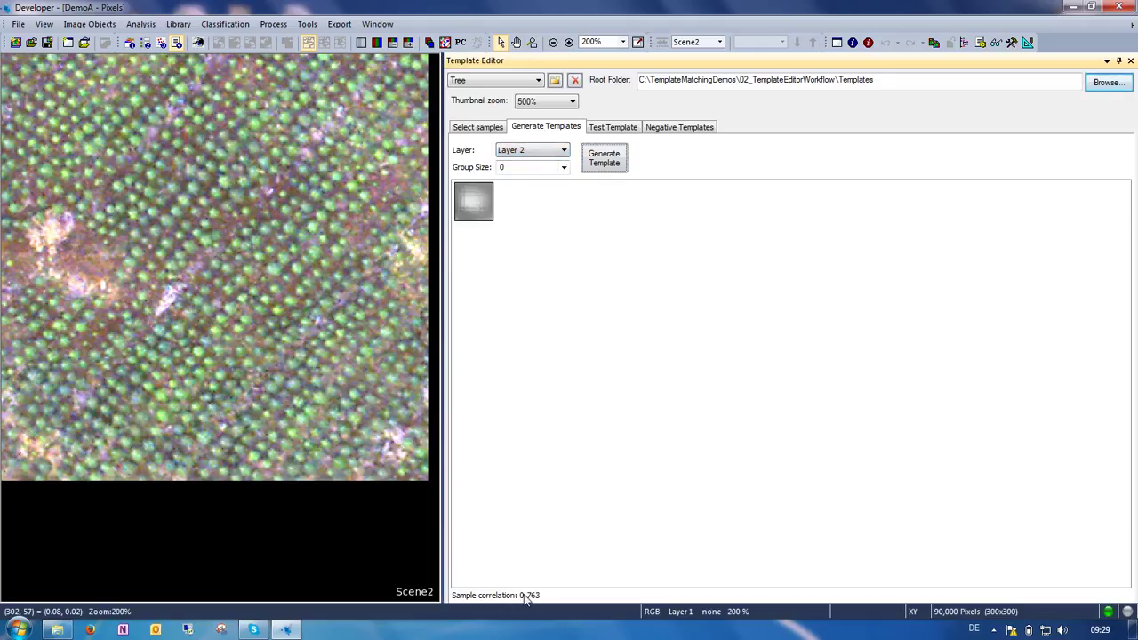
# Generate a Layer 3 template (correlation 0.566), then switch back to the Layer 2 template.
pyautogui.click(533, 151)
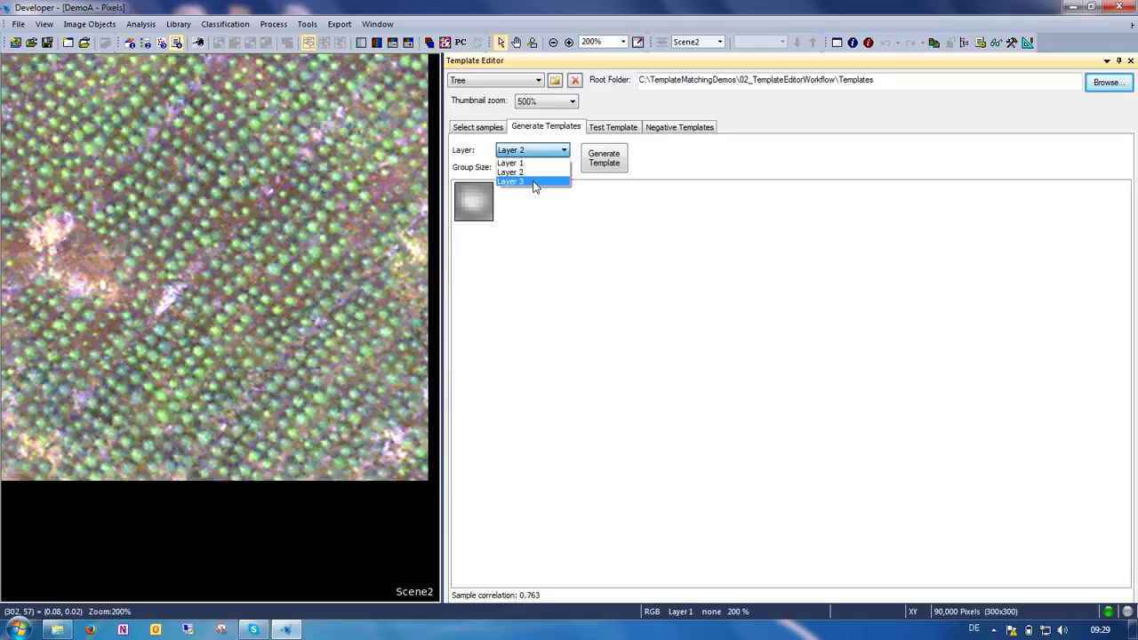
pyautogui.click(536, 182)
pyautogui.click(602, 160)
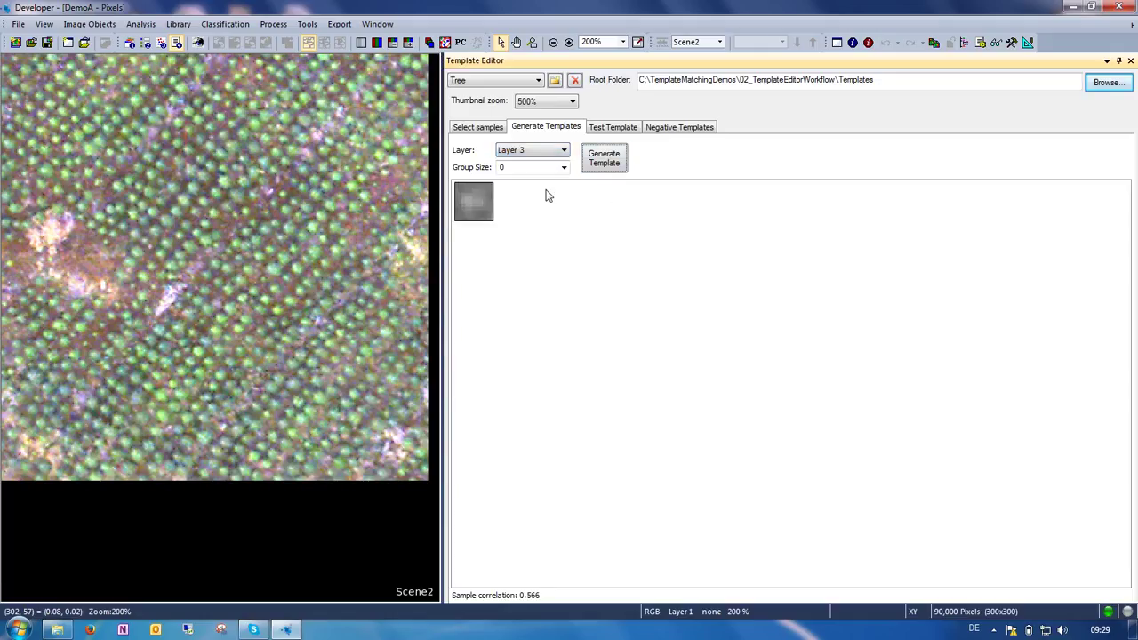
pyautogui.click(561, 153)
pyautogui.click(557, 173)
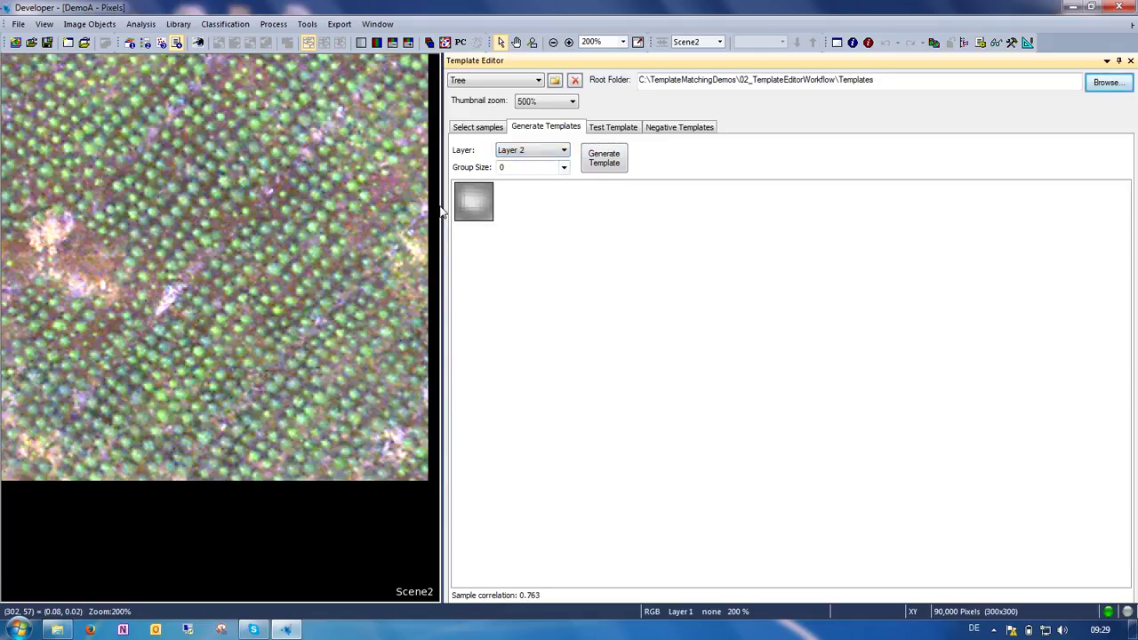
# Test the Layer 2 template on an upper-right image subset; threshold 1 misses all 5 targets.
pyautogui.click(613, 127)
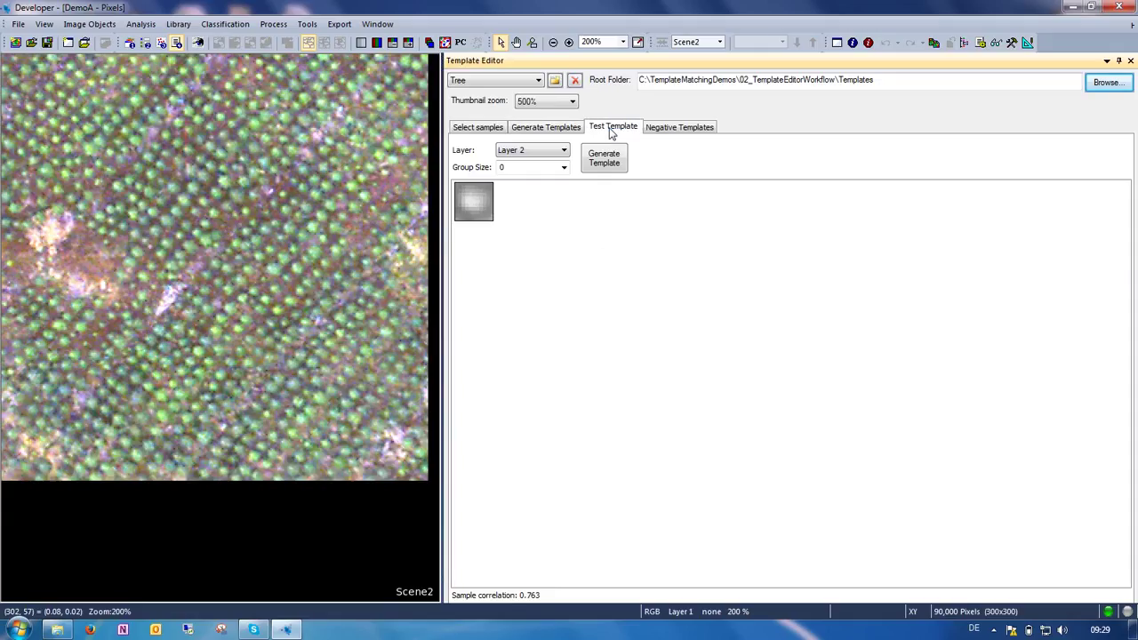
pyautogui.click(666, 164)
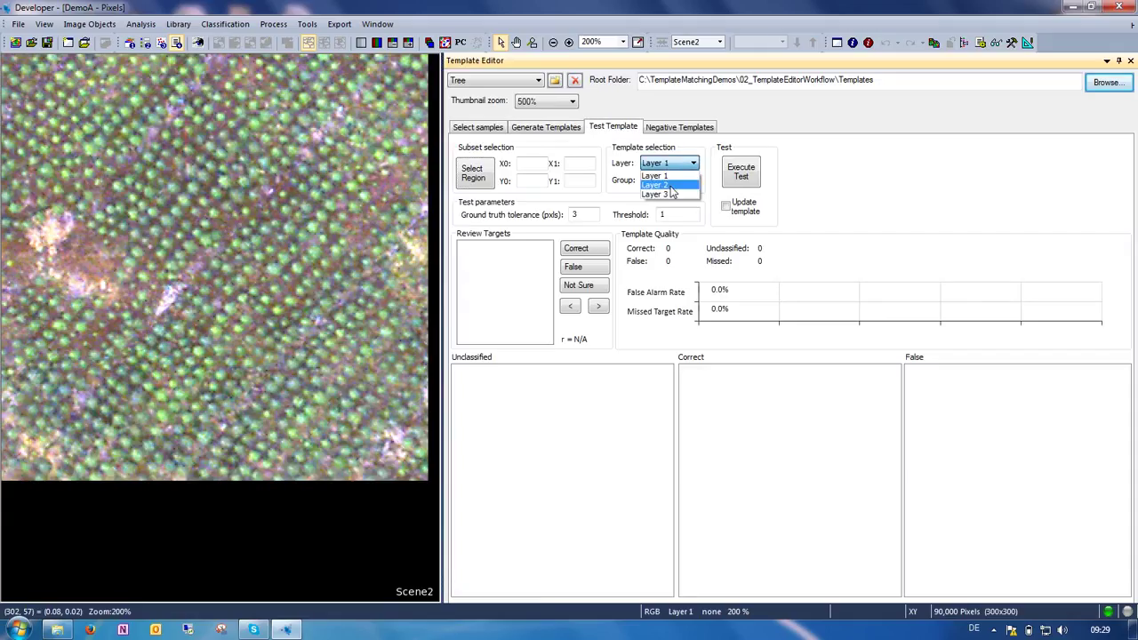
pyautogui.click(656, 184)
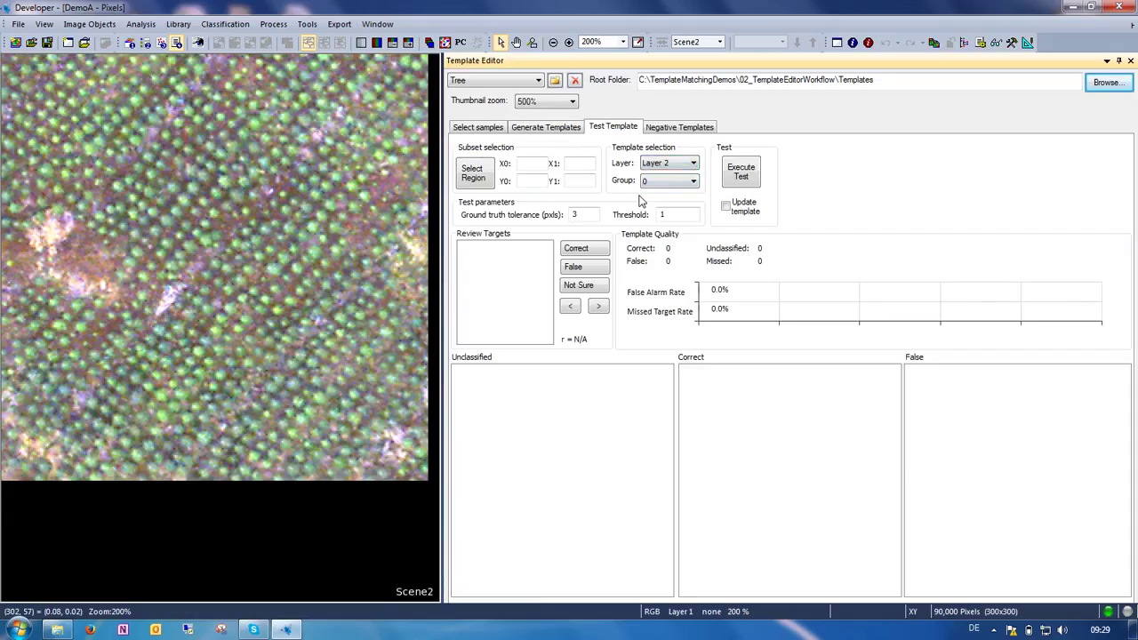
pyautogui.click(473, 175)
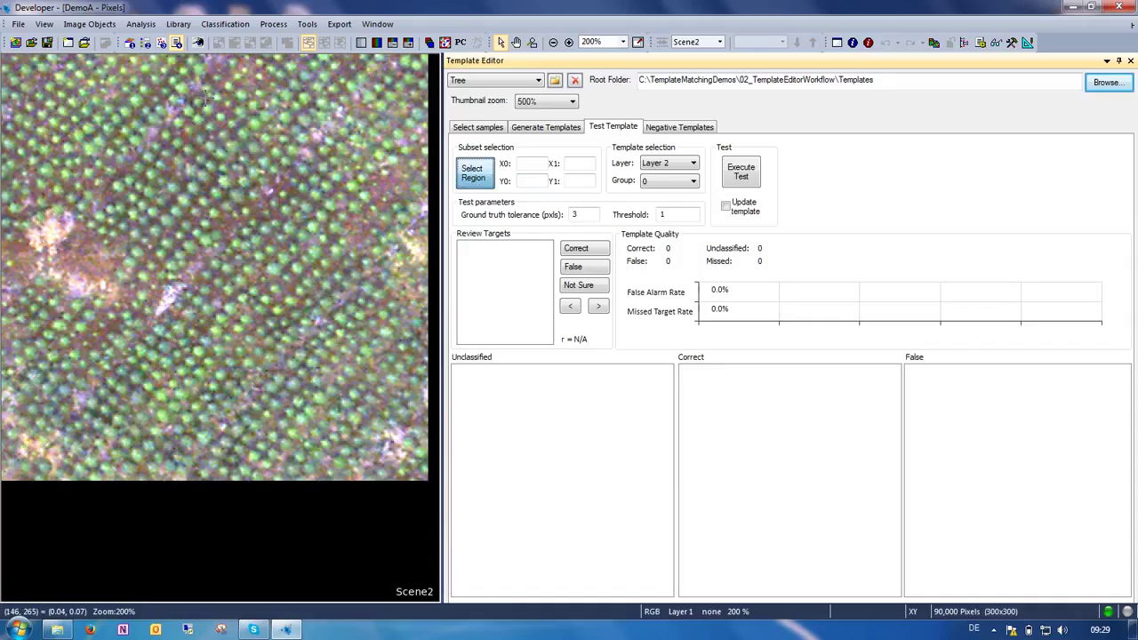
pyautogui.moveTo(228, 85); pyautogui.dragTo(405, 258)
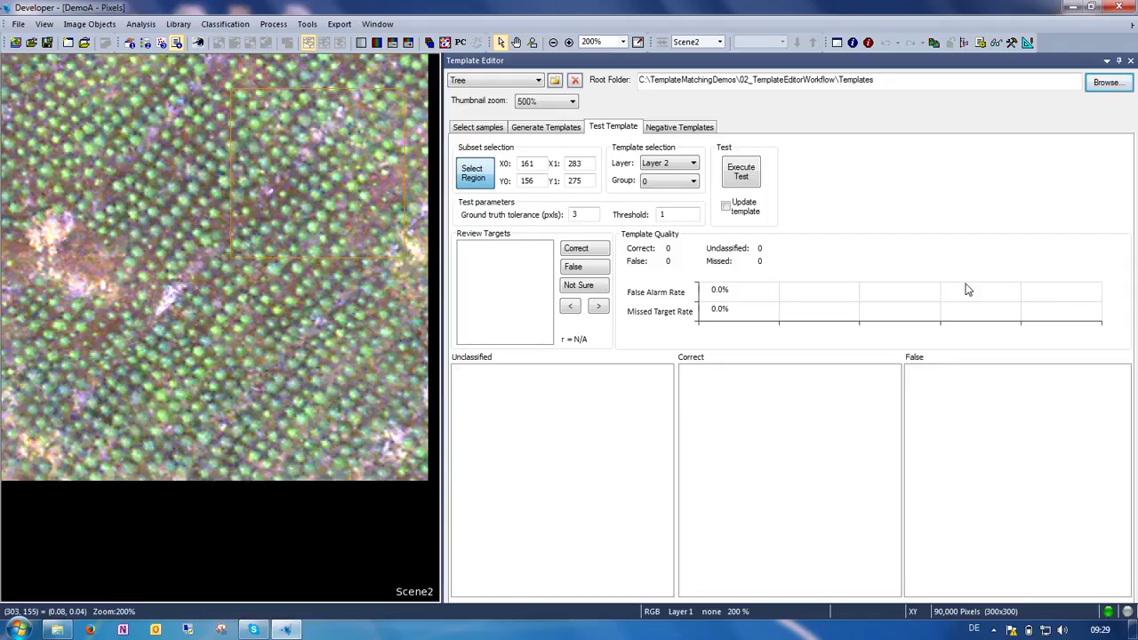
pyautogui.click(747, 175)
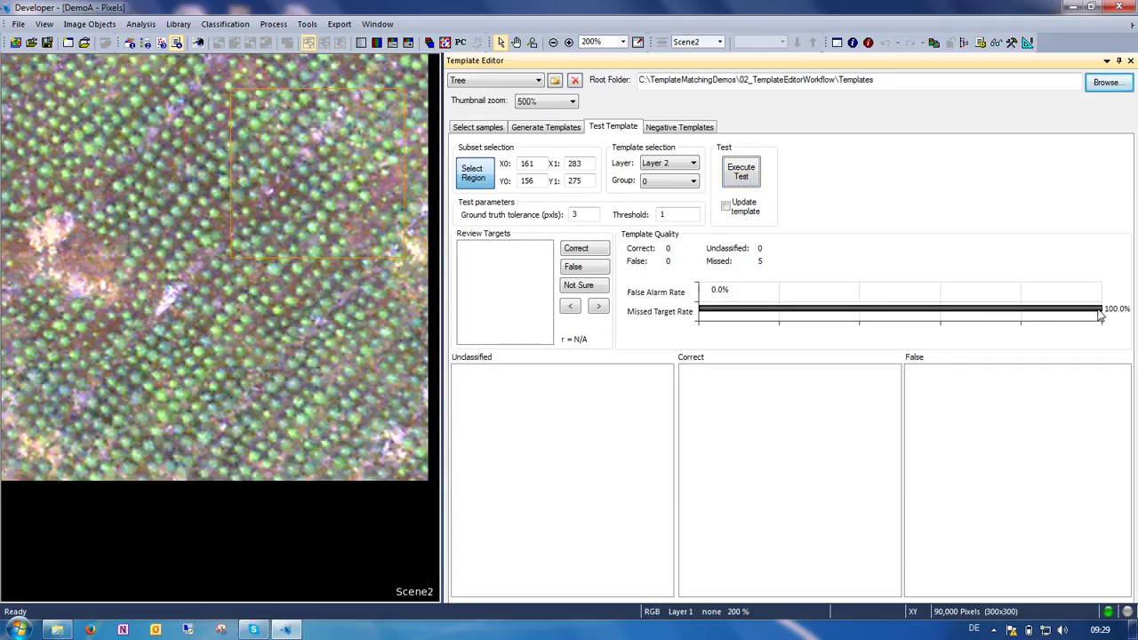
pyautogui.doubleClick(661, 214)
# Rerun the test at threshold 0.7 for 5 correct and 0 missed, then widen the Template Editor.
pyautogui.click(544, 130)
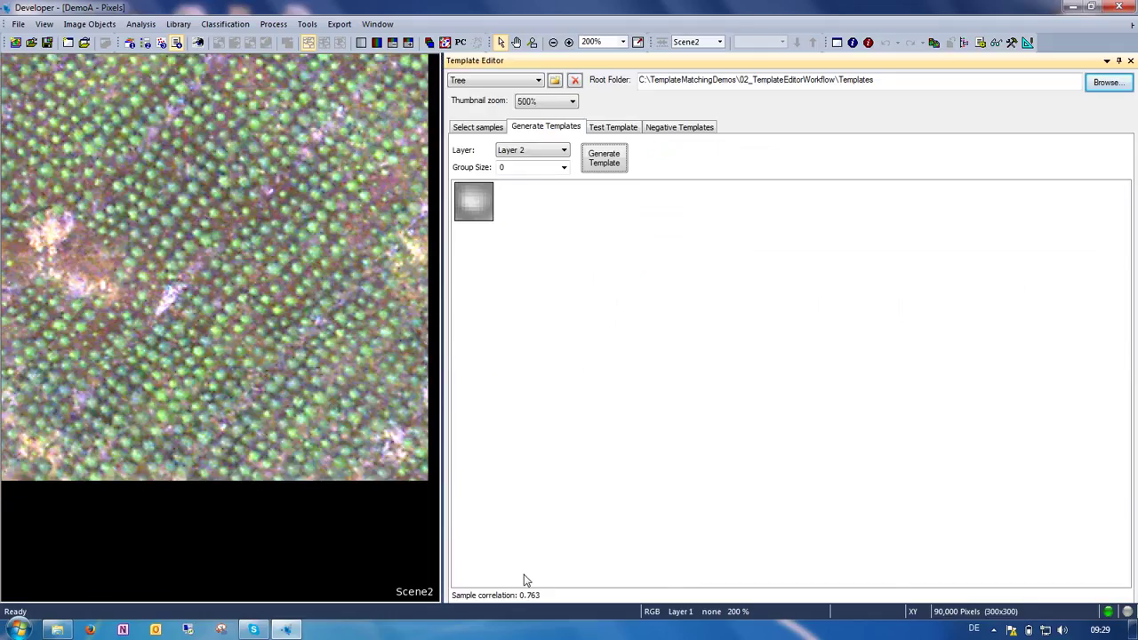
pyautogui.click(613, 127)
pyautogui.click(682, 213)
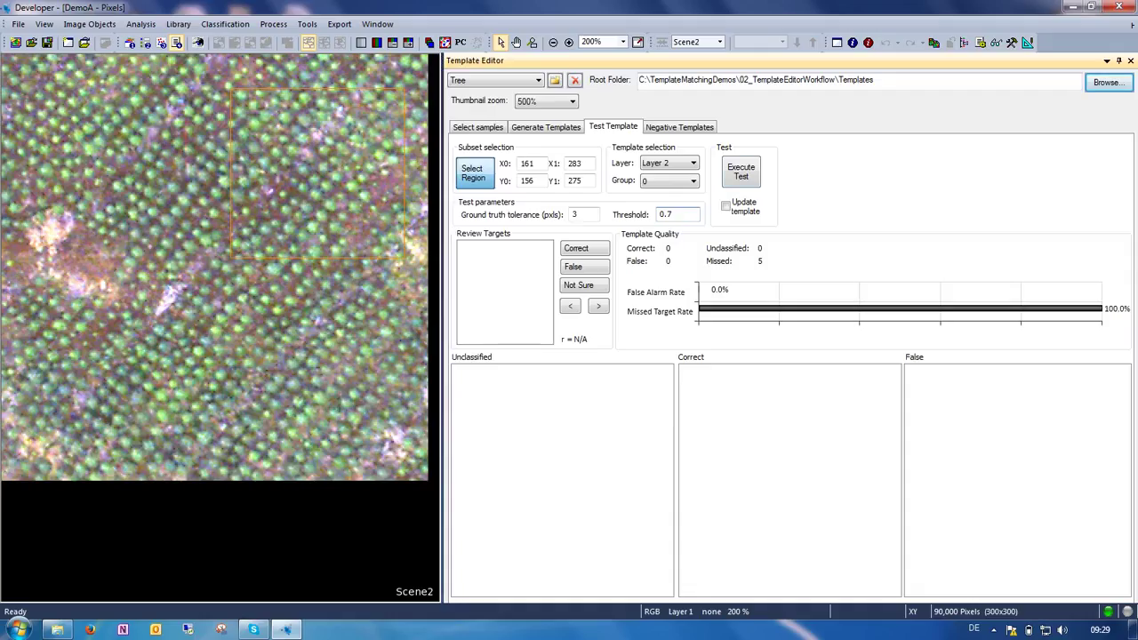
pyautogui.click(742, 175)
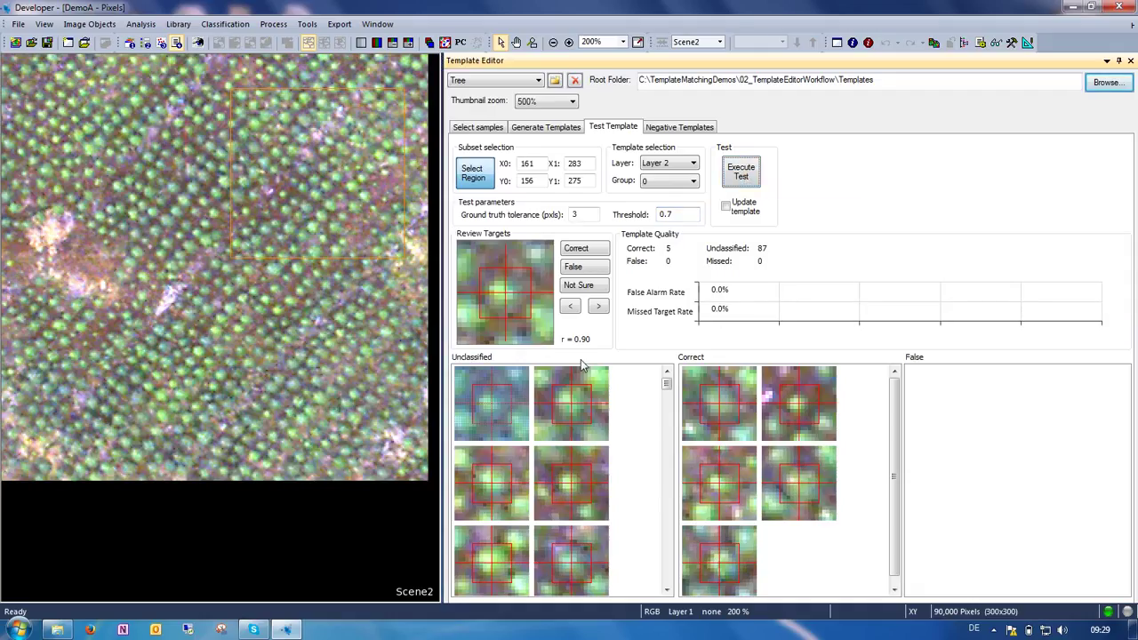
pyautogui.moveTo(442, 302); pyautogui.dragTo(178, 302)
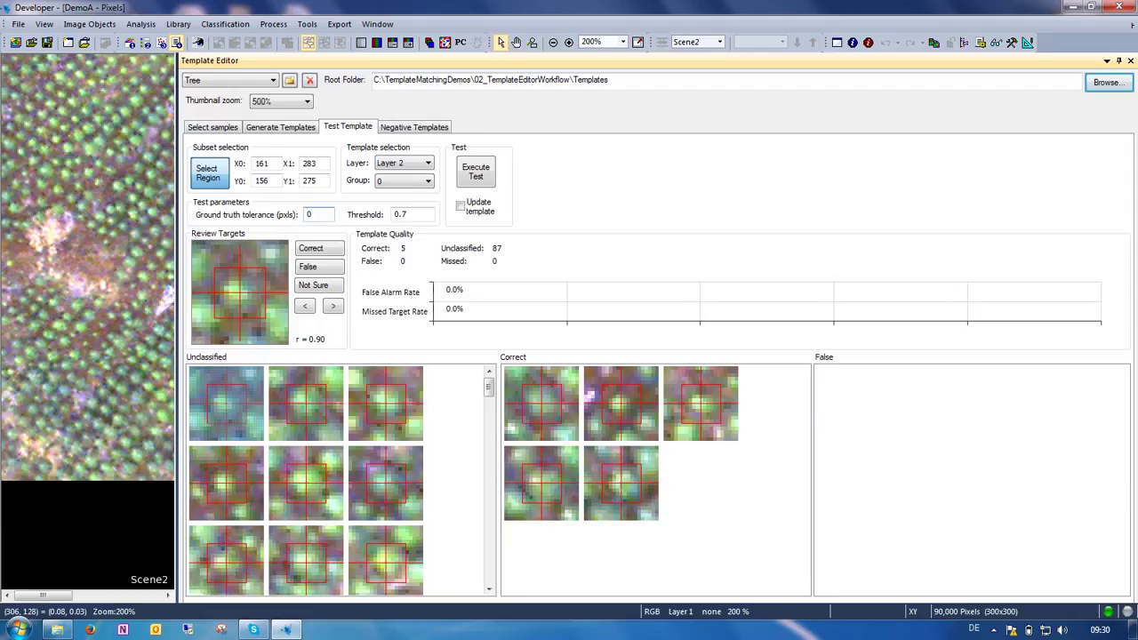
# Rerun the test with ground truth tolerance 0 and then 1, then set the tolerance to 2.
pyautogui.click(475, 172)
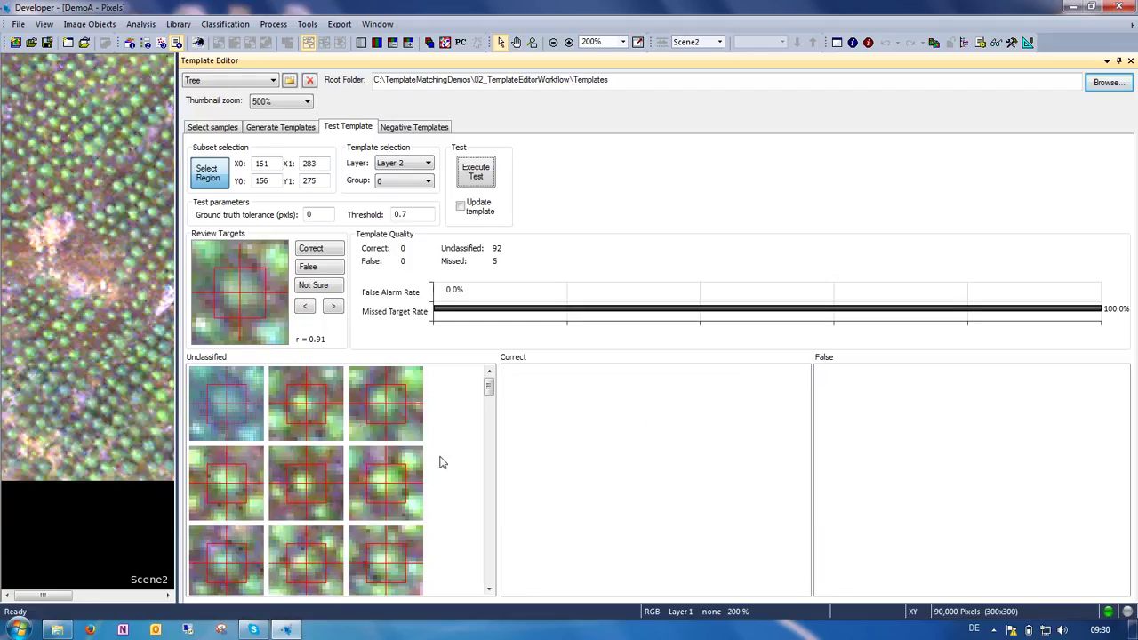
pyautogui.doubleClick(308, 215)
pyautogui.write('1')
pyautogui.click(476, 172)
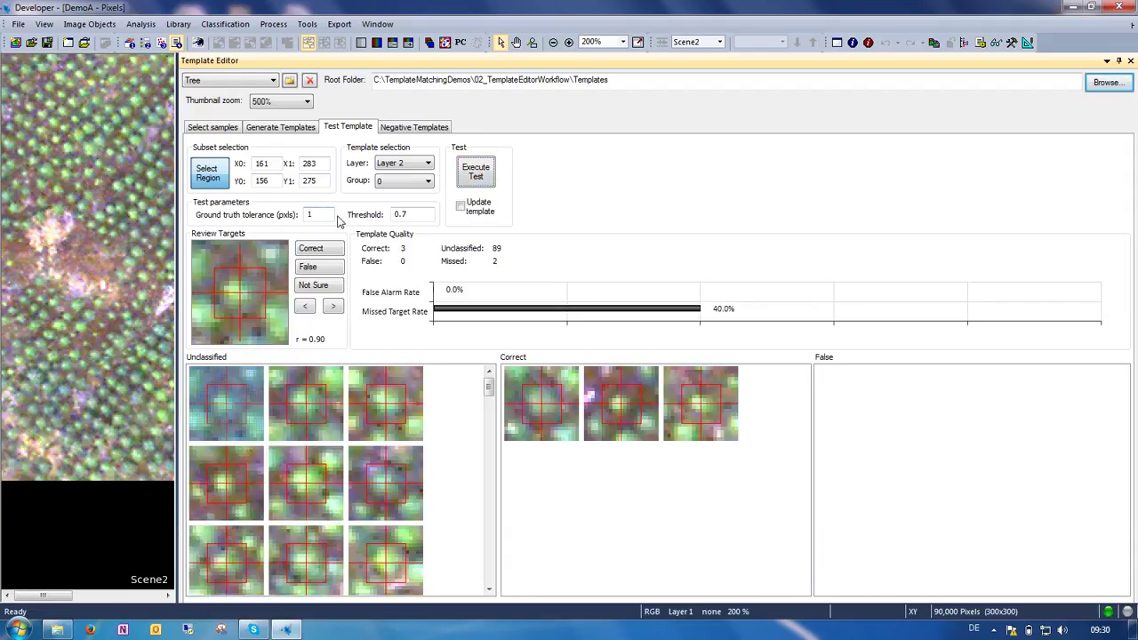
pyautogui.moveTo(321, 214); pyautogui.dragTo(300, 215)
pyautogui.write('2')
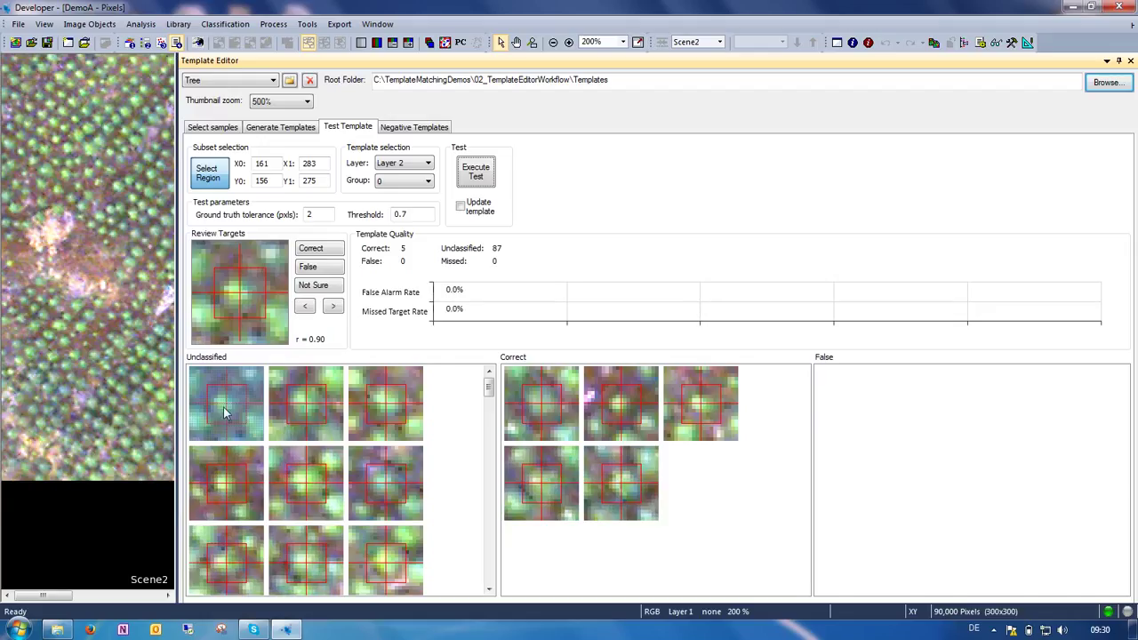
# Mark the first reviewed match, then six more, then all selected unclassified matches as correct.
pyautogui.click(221, 411)
pyautogui.click(311, 249)
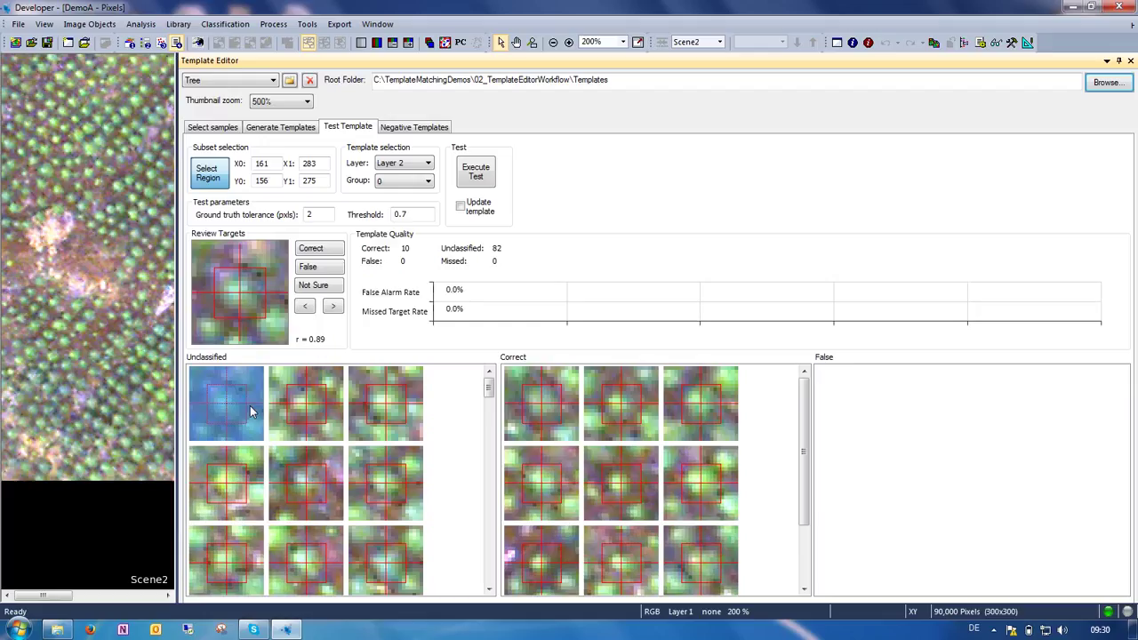
pyautogui.keyDown('shift'); pyautogui.click(394, 487); pyautogui.keyUp('shift')
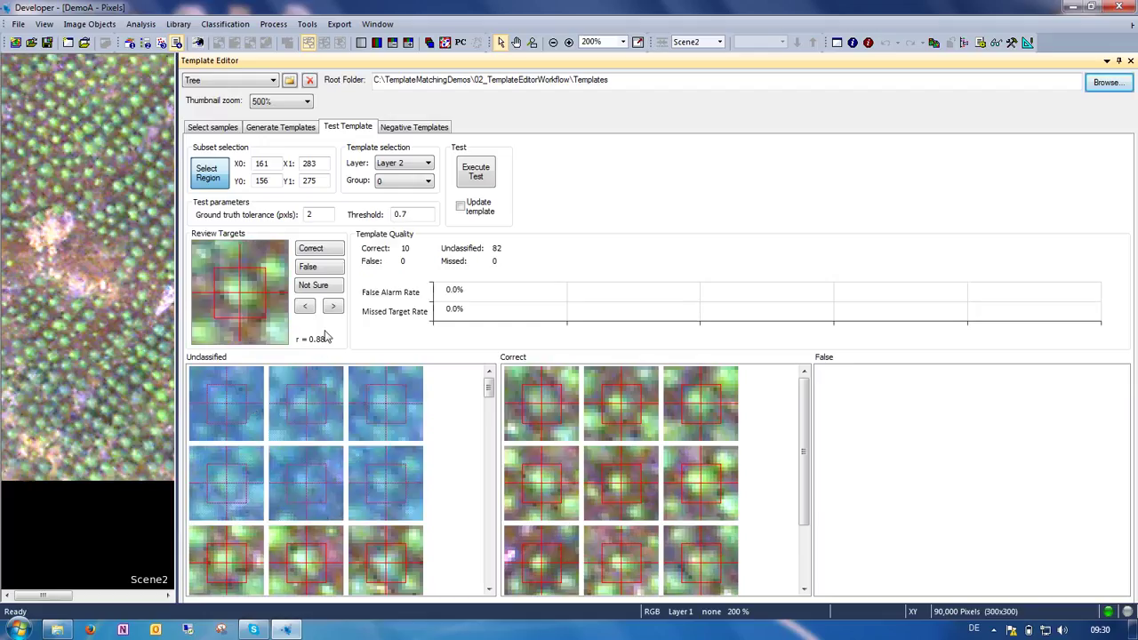
pyautogui.click(316, 253)
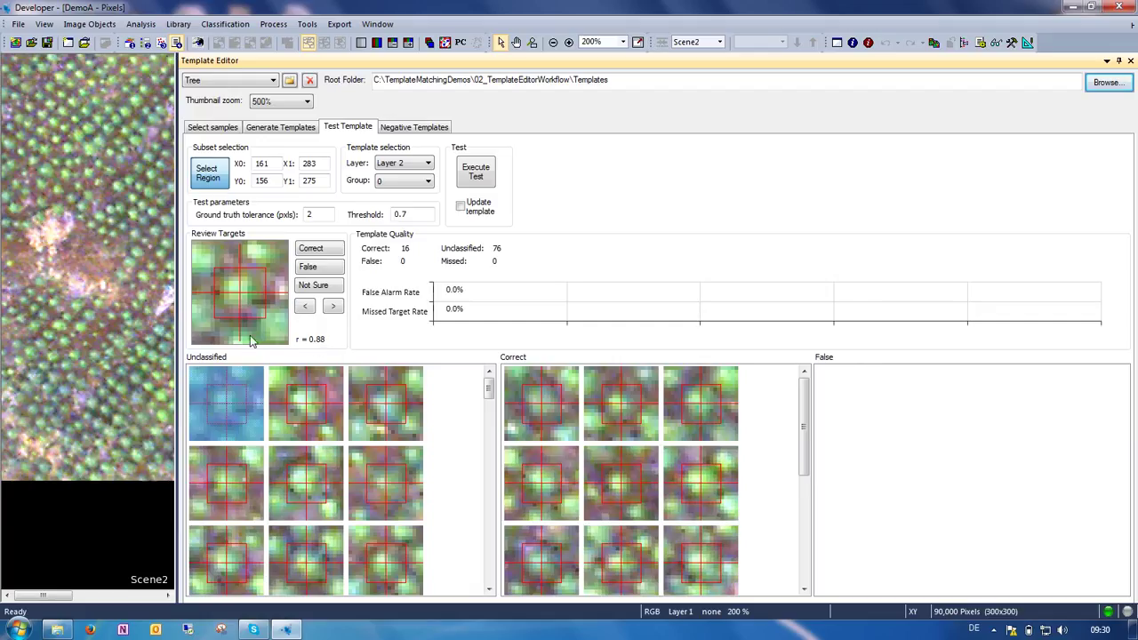
pyautogui.hotkey('ctrl', 'a')
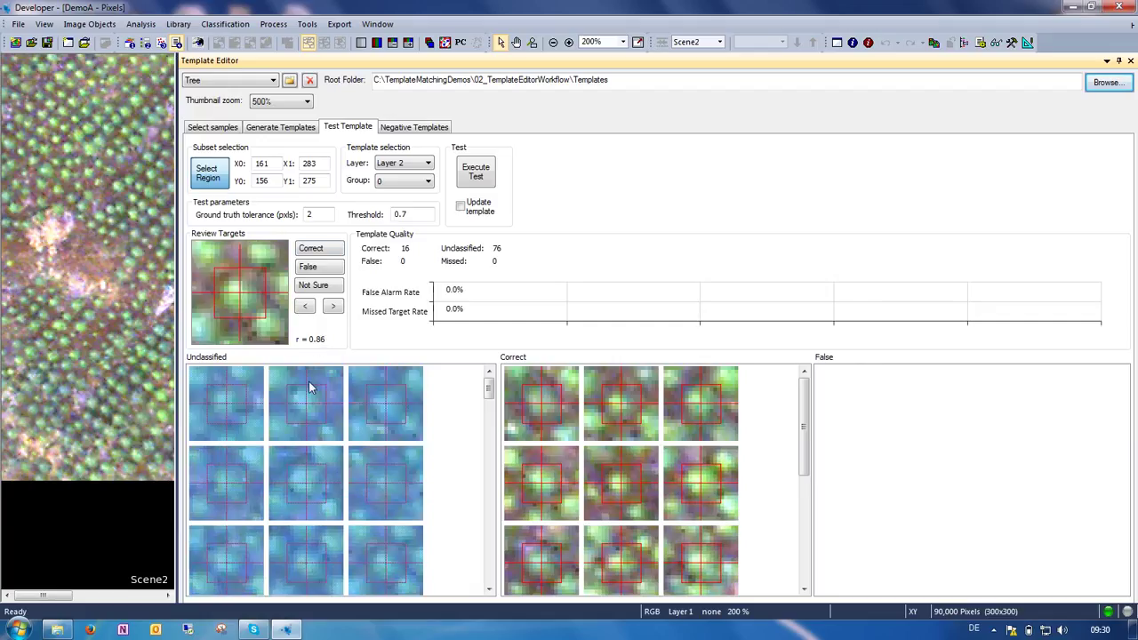
pyautogui.click(309, 250)
# Show thumbnails at 200%, mark more matches correct, and select the eleven remaining unclassified ones.
pyautogui.click(284, 101)
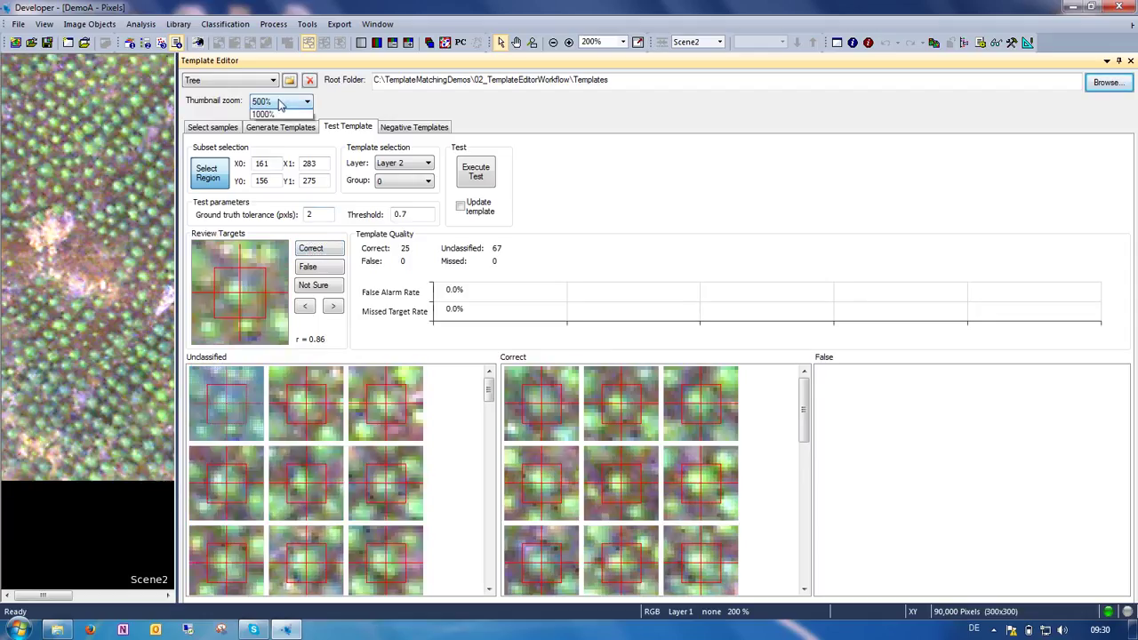
pyautogui.click(265, 142)
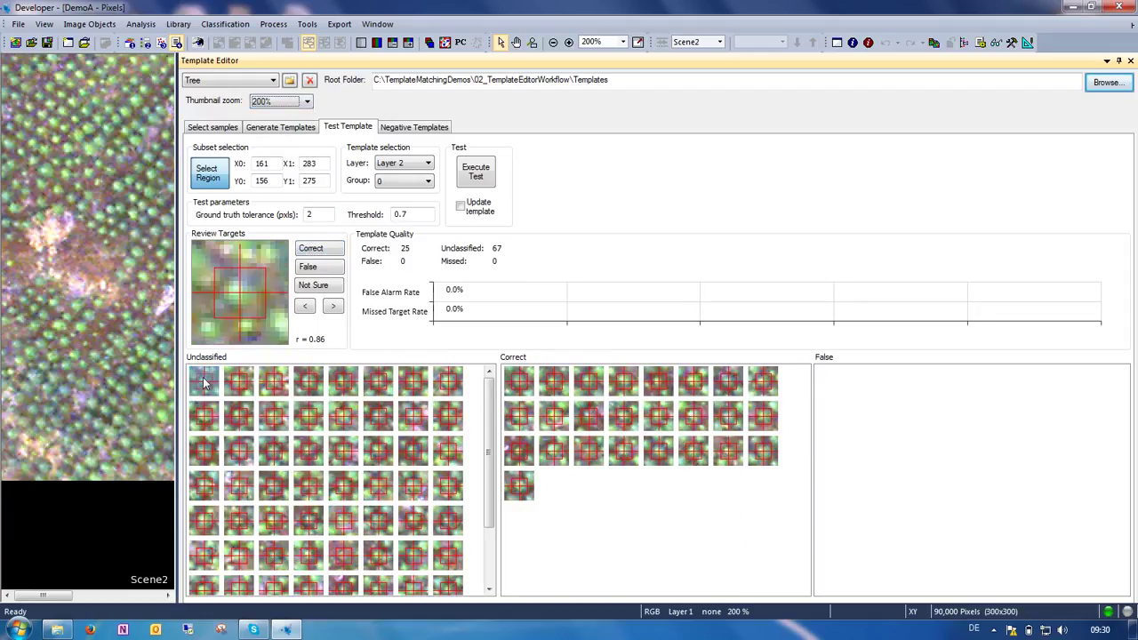
pyautogui.keyDown('shift'); pyautogui.click(451, 589); pyautogui.keyUp('shift')
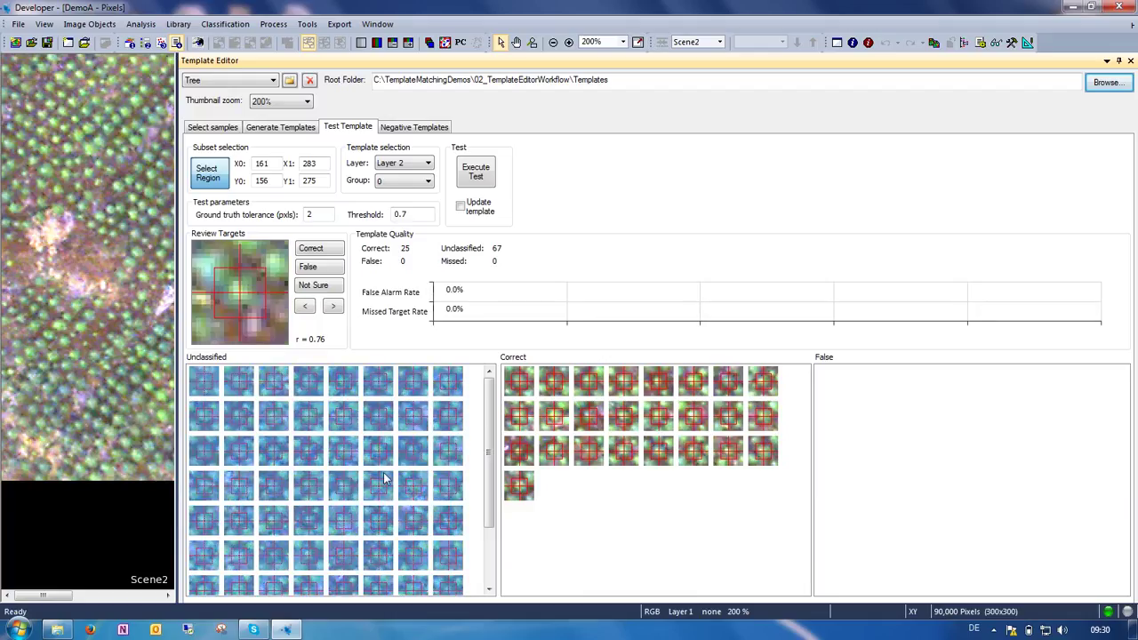
pyautogui.click(313, 253)
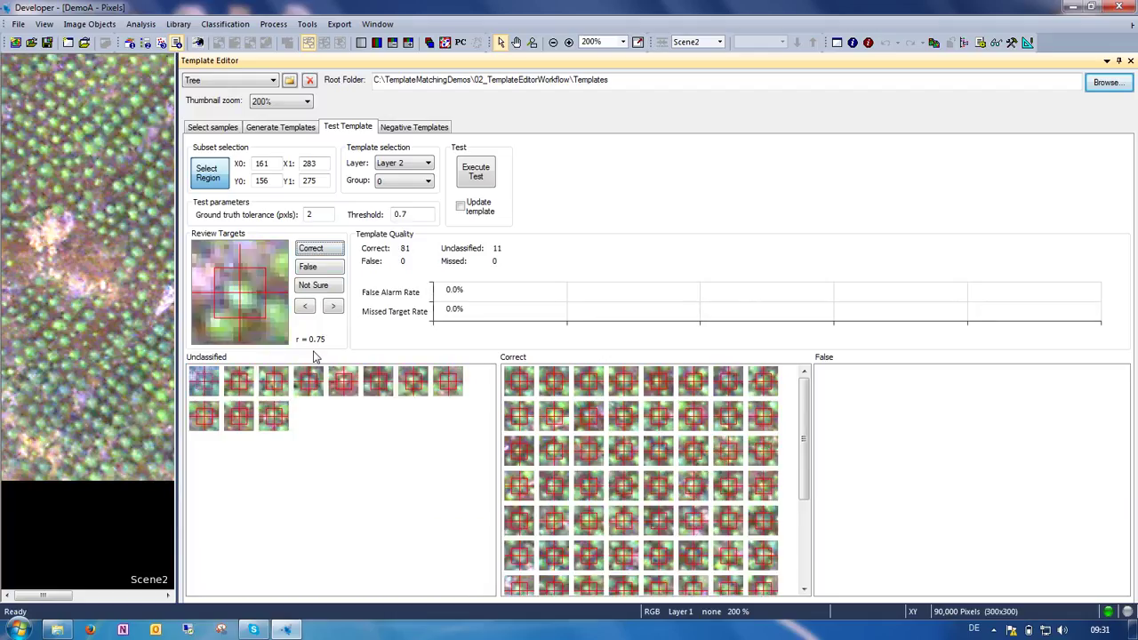
pyautogui.click(353, 383)
pyautogui.keyDown('shift'); pyautogui.click(273, 418); pyautogui.keyUp('shift')
# Mark the last eleven matches correct, rerun the test at threshold 0.65, and flag three detections false.
pyautogui.click(316, 250)
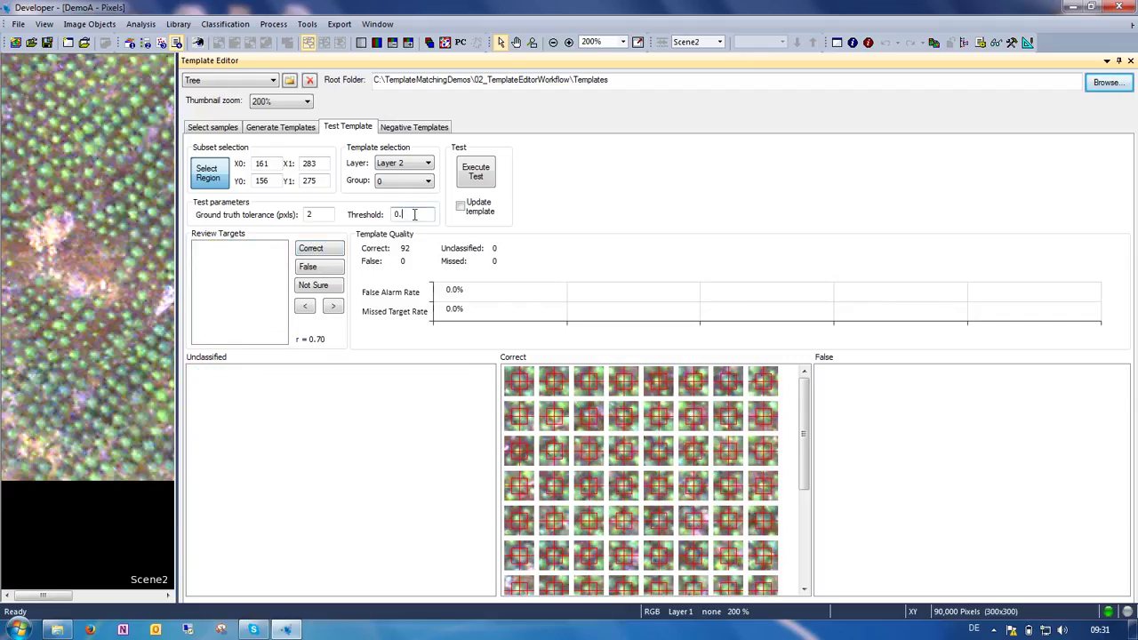
pyautogui.click(474, 172)
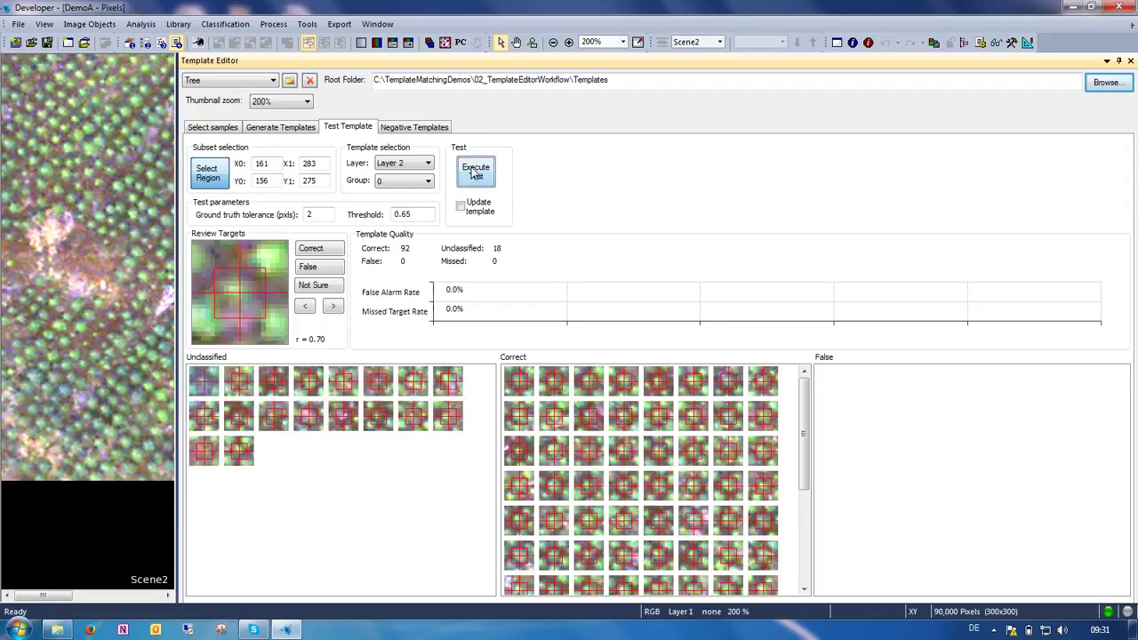
pyautogui.click(311, 421)
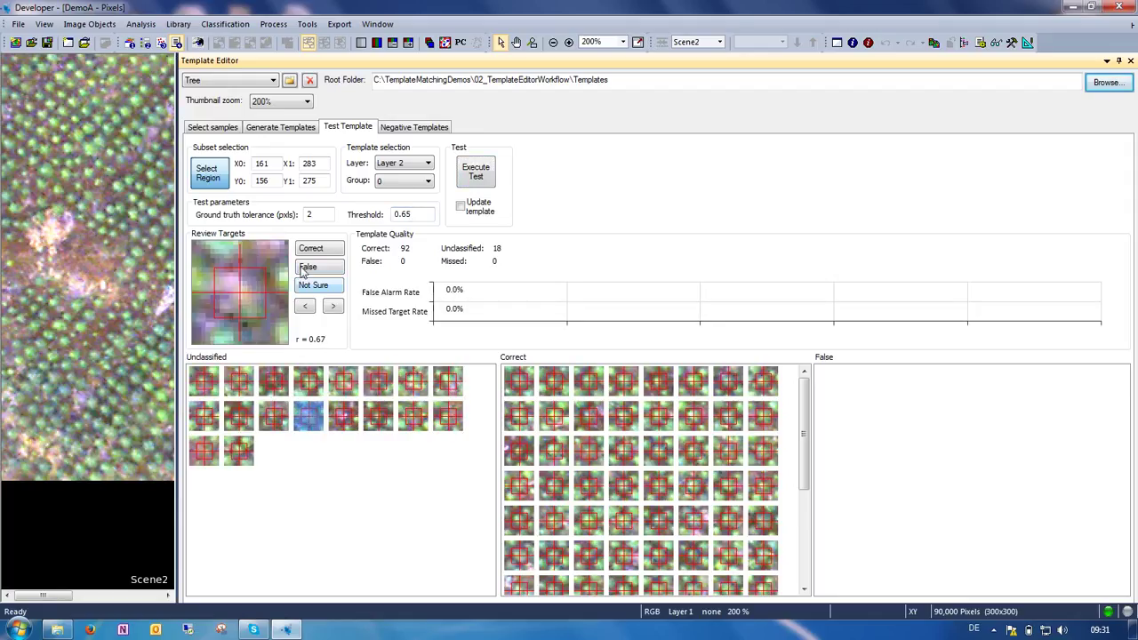
pyautogui.click(309, 269)
pyautogui.click(310, 269)
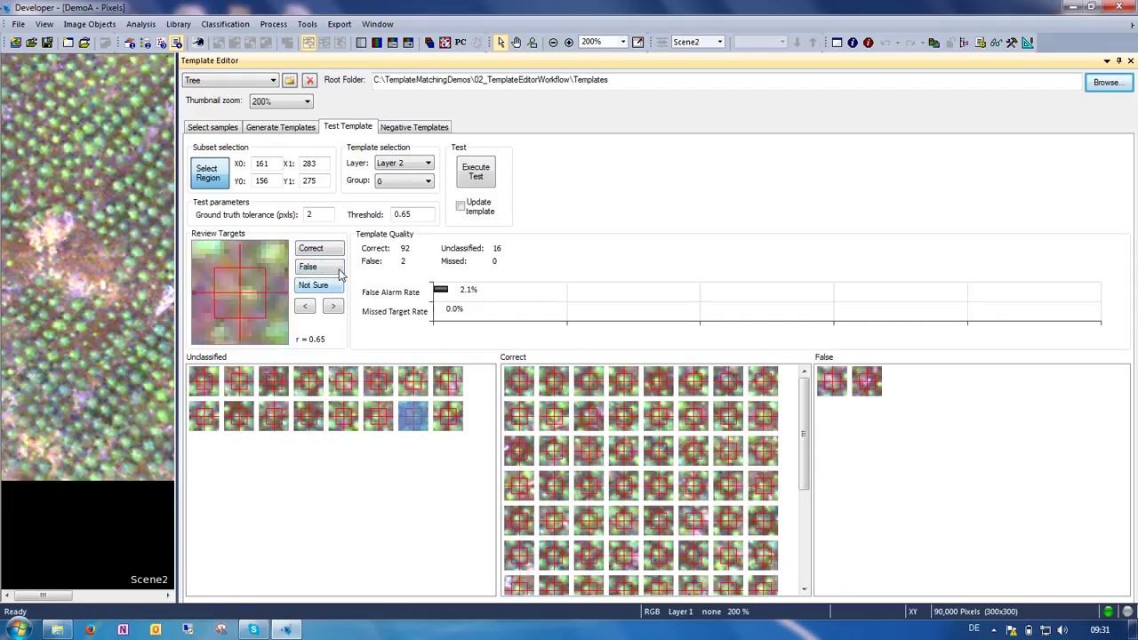
pyautogui.click(311, 266)
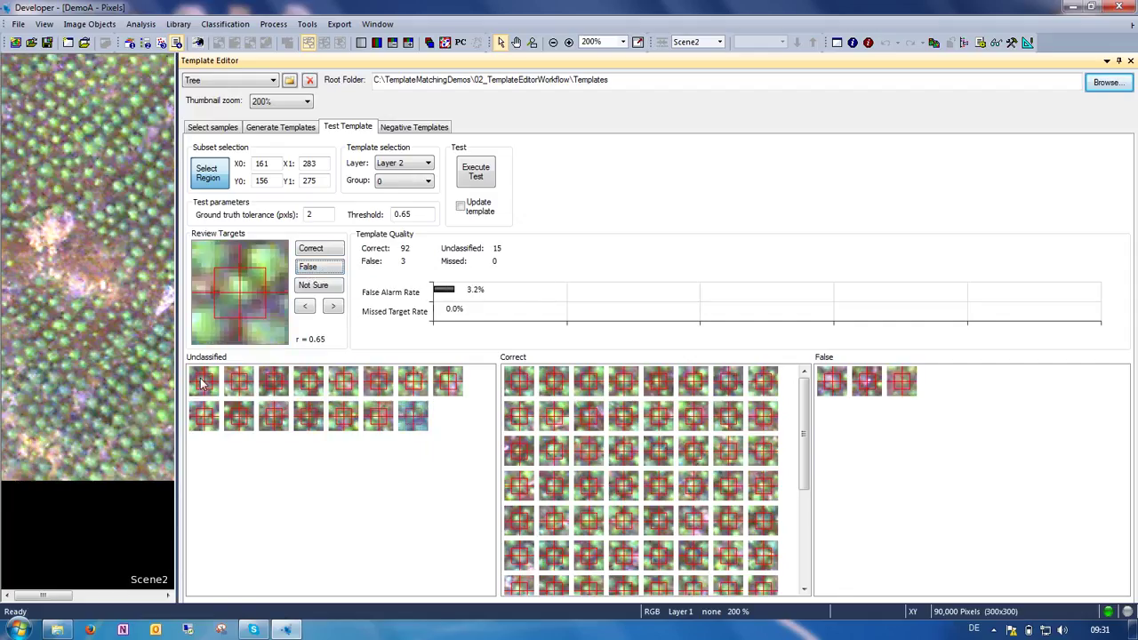
# Mark all remaining unclassified detections correct, reaching 107 correct and 3 false.
pyautogui.click(203, 382)
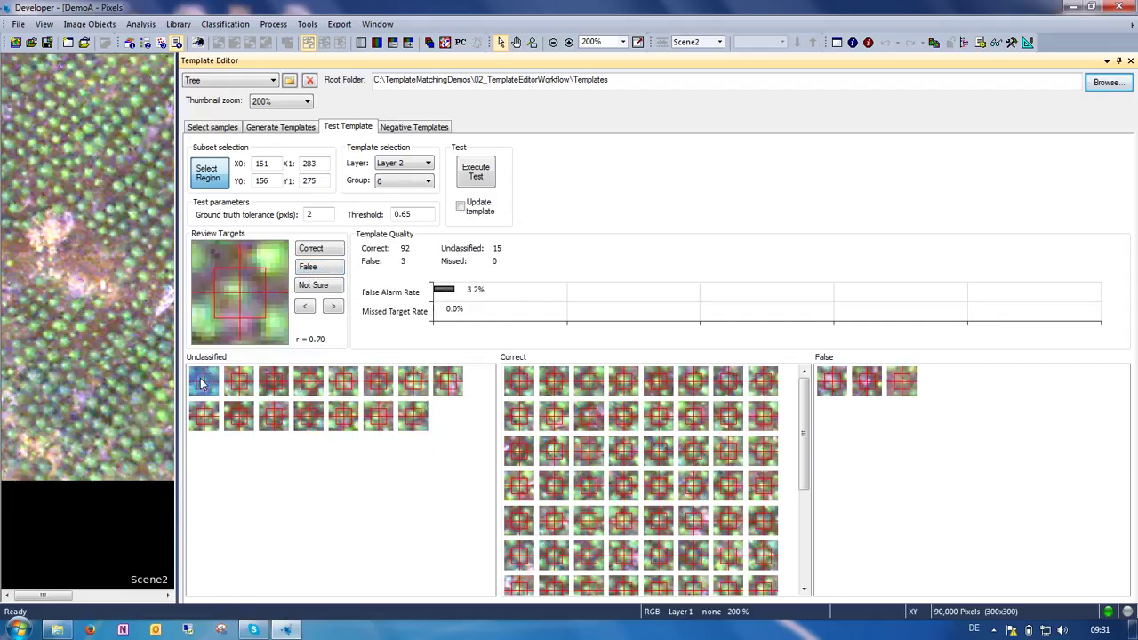
pyautogui.keyDown('shift'); pyautogui.click(415, 418); pyautogui.keyUp('shift')
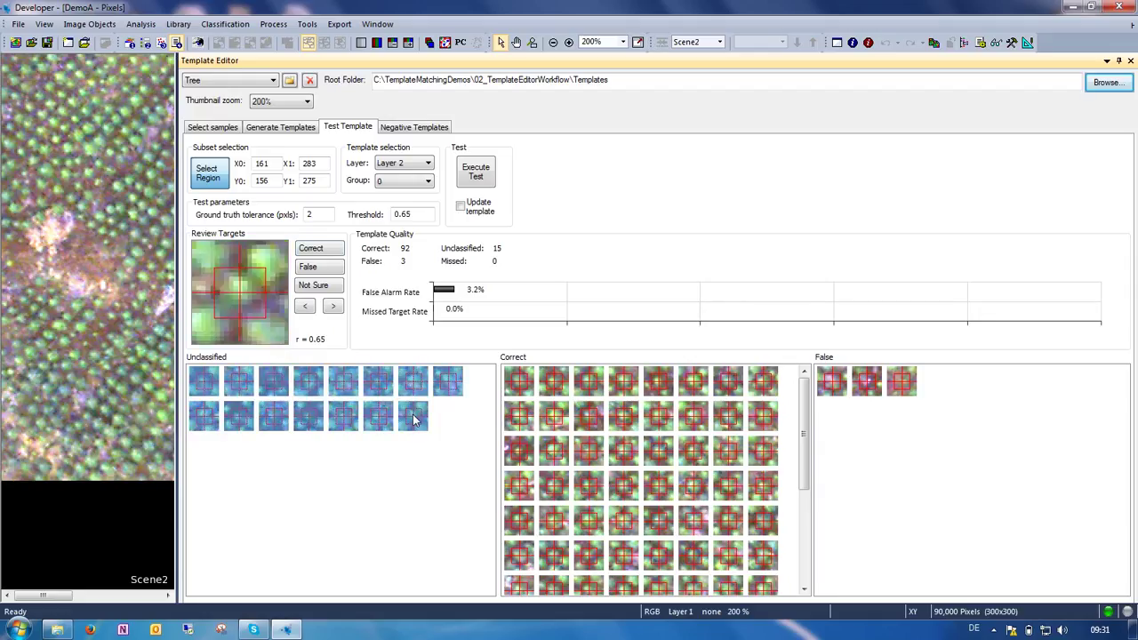
pyautogui.click(325, 254)
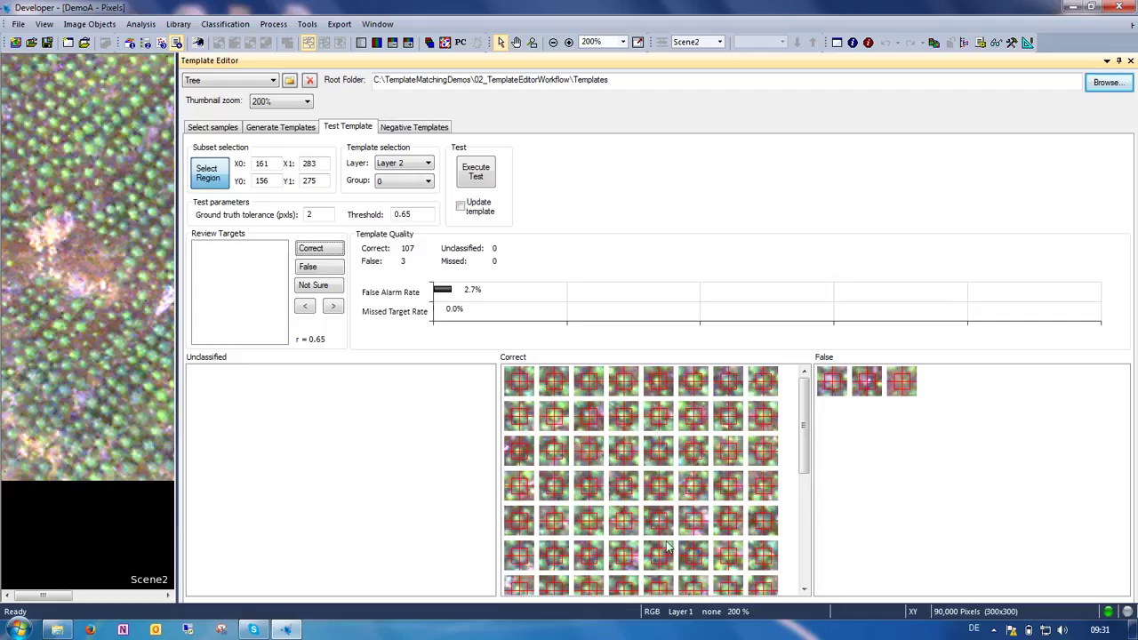
# Regenerate the Layer 2 Tree template from 112 samples (correlation 0.823) and show thumbnails at 500%.
pyautogui.click(211, 127)
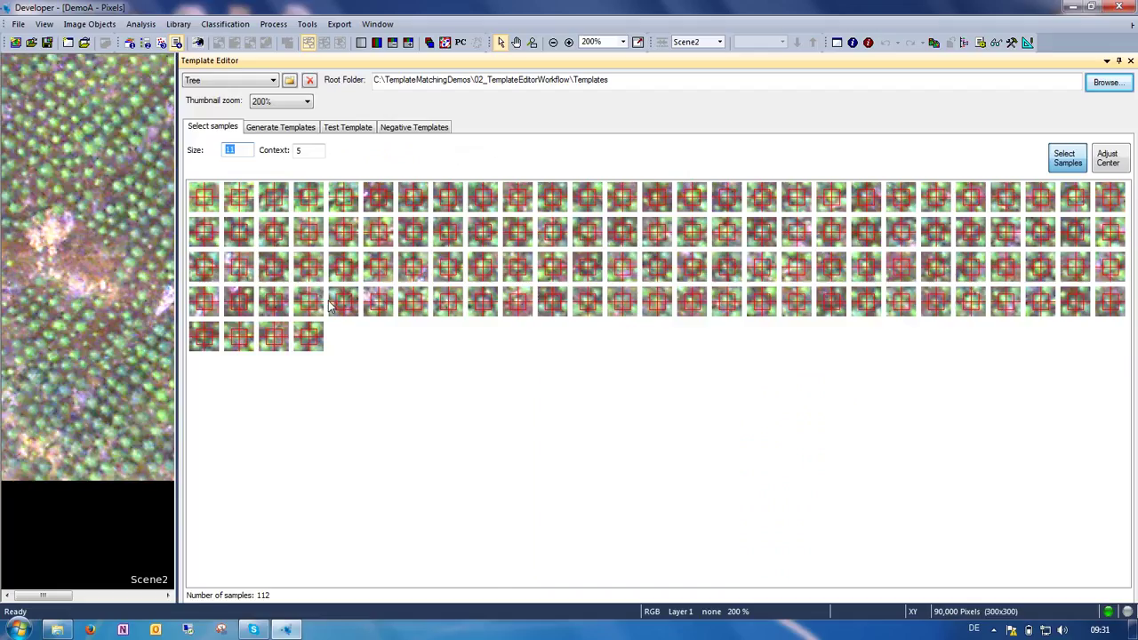
pyautogui.click(282, 127)
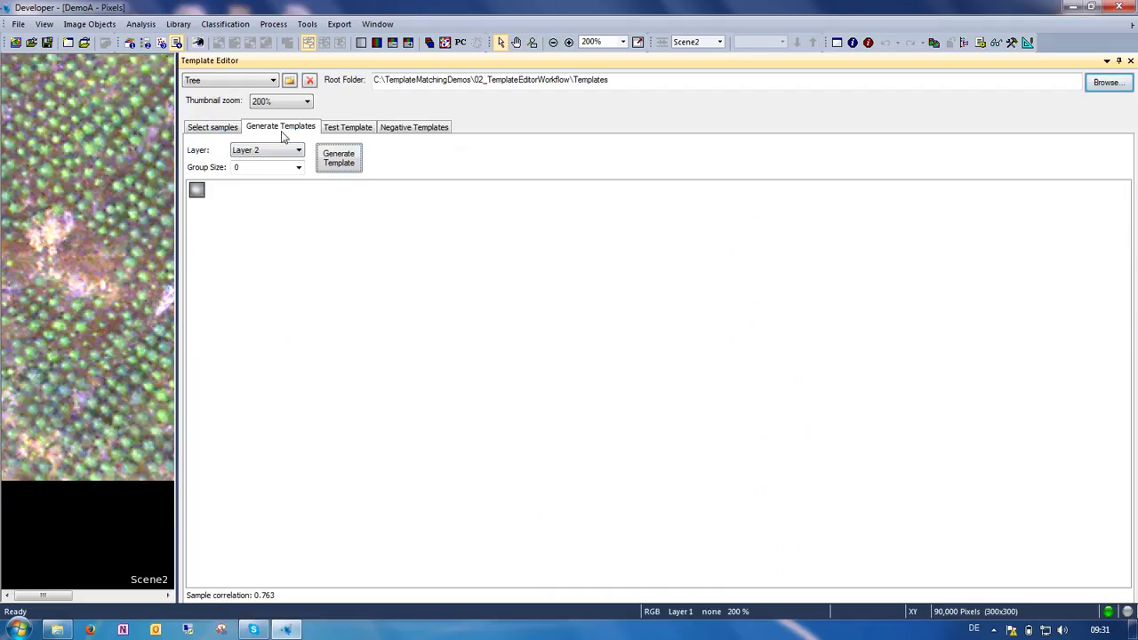
pyautogui.click(338, 164)
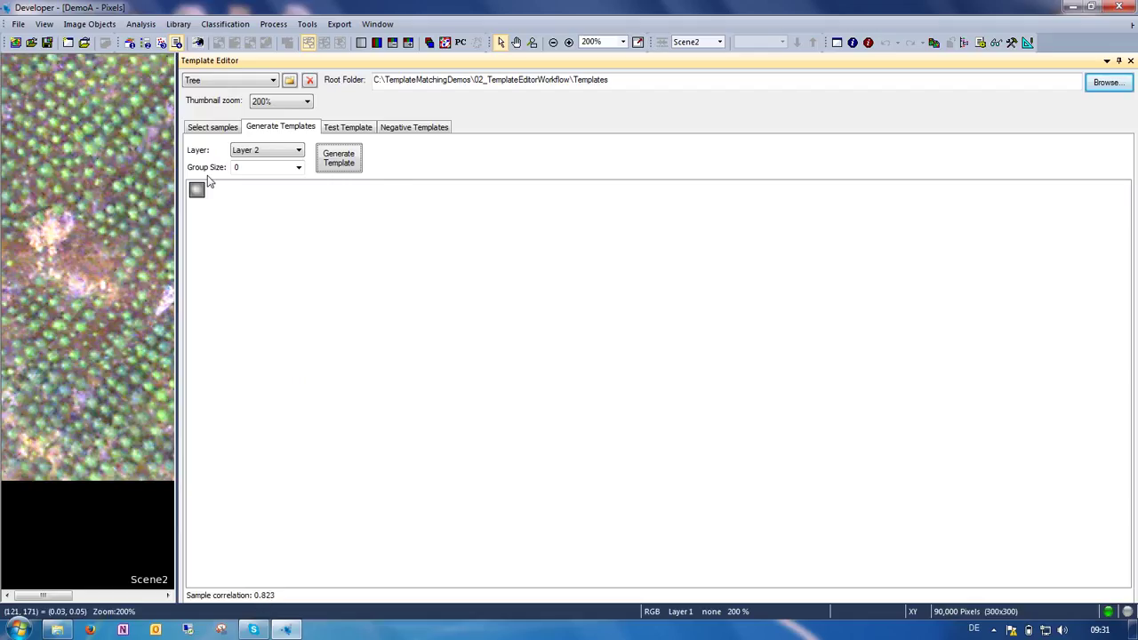
pyautogui.click(269, 101)
pyautogui.click(281, 152)
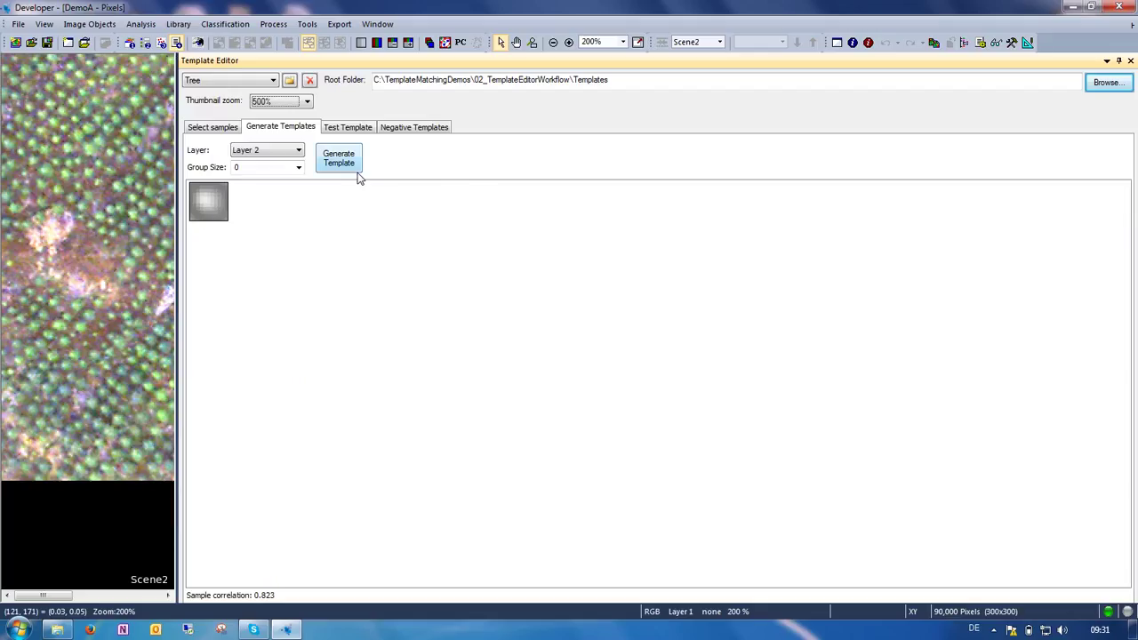
# Retest the regenerated template, mark detections for 109 correct and 2 false, and rerun with Update template on.
pyautogui.click(345, 128)
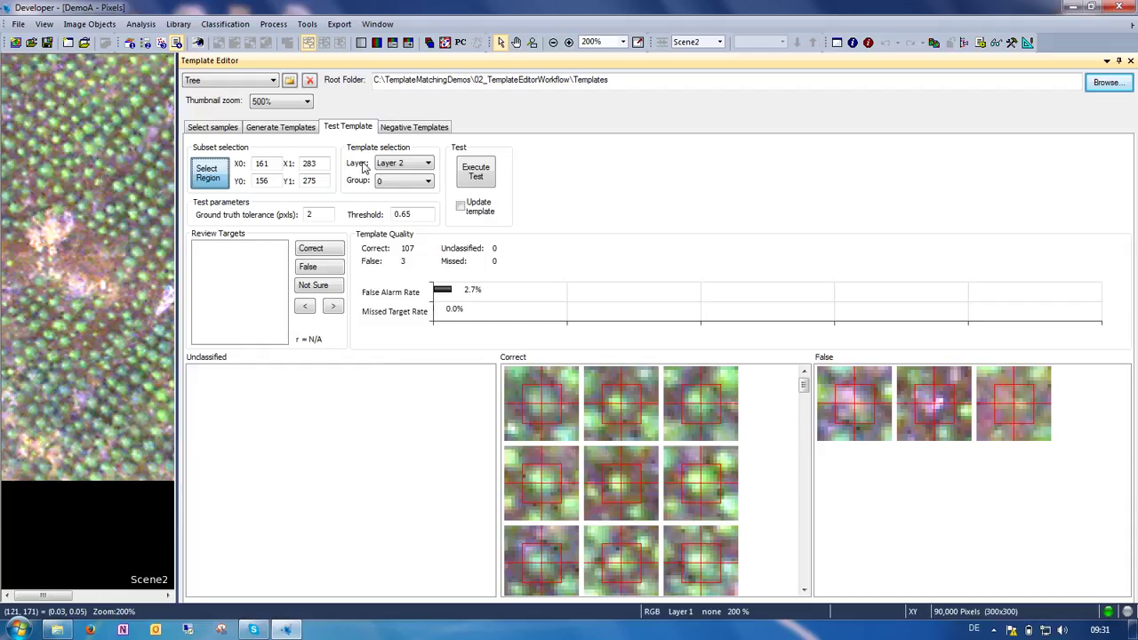
pyautogui.click(476, 173)
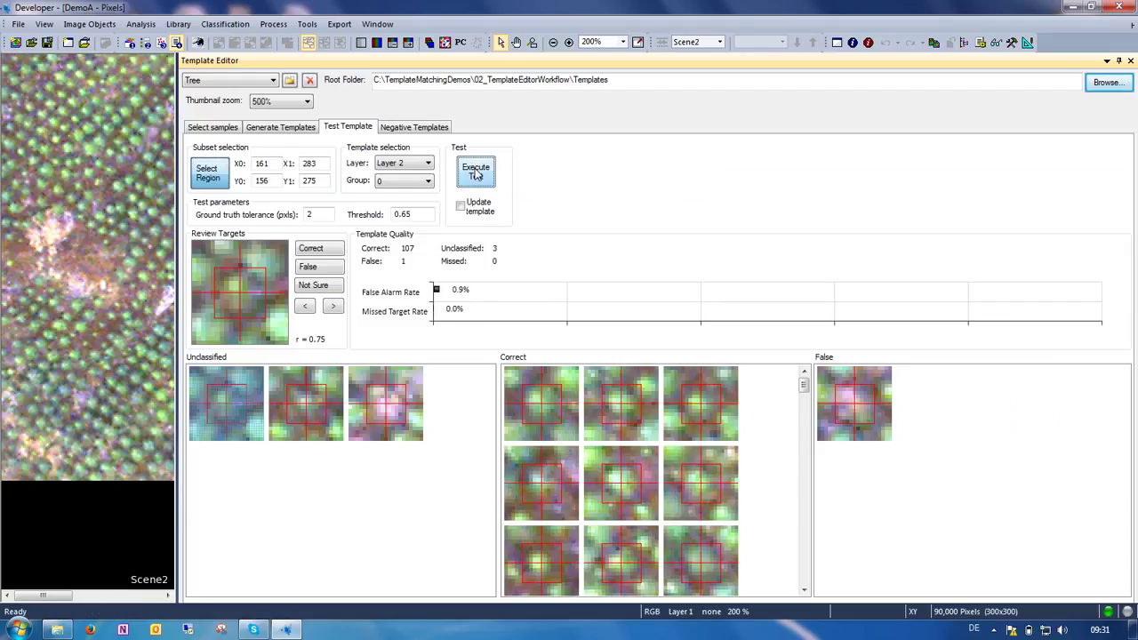
pyautogui.click(310, 249)
pyautogui.click(312, 252)
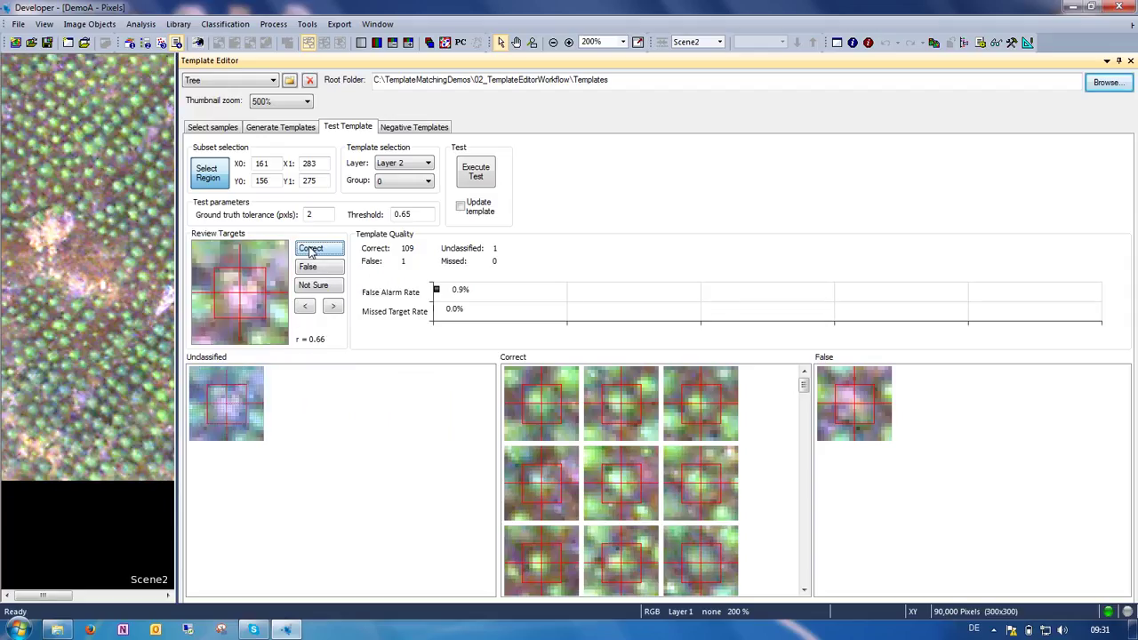
pyautogui.click(242, 406)
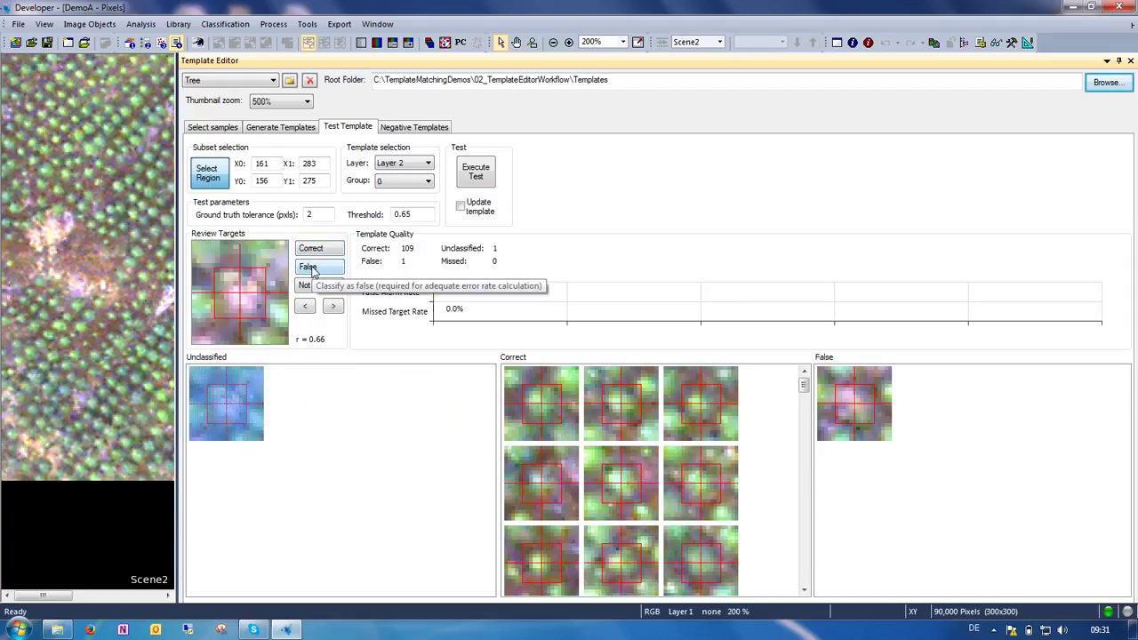
pyautogui.click(311, 268)
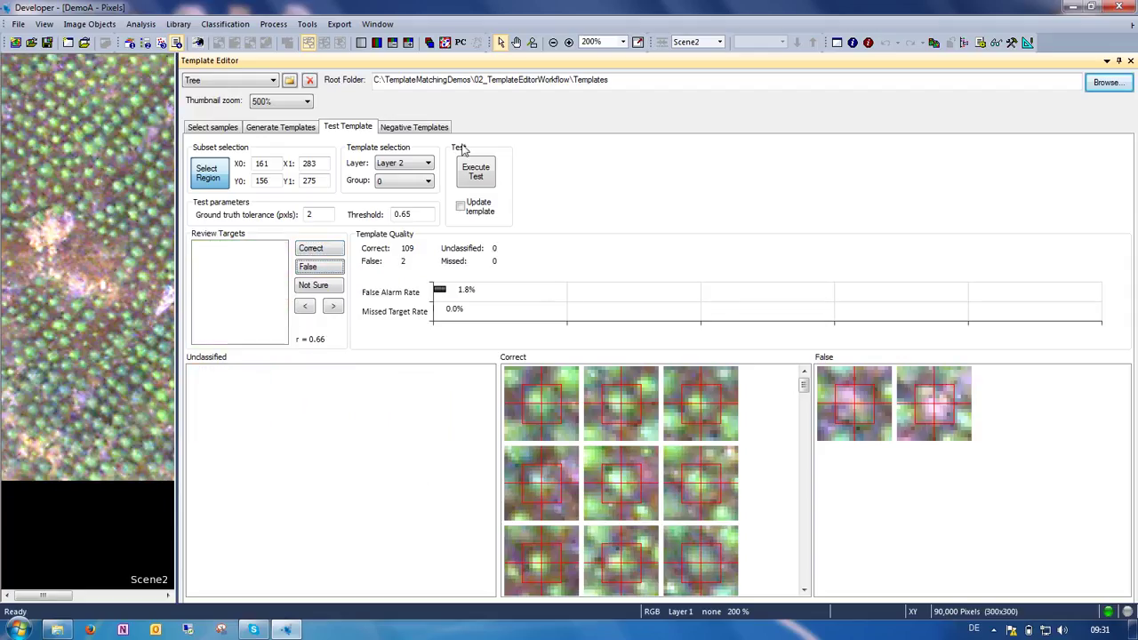
pyautogui.click(461, 208)
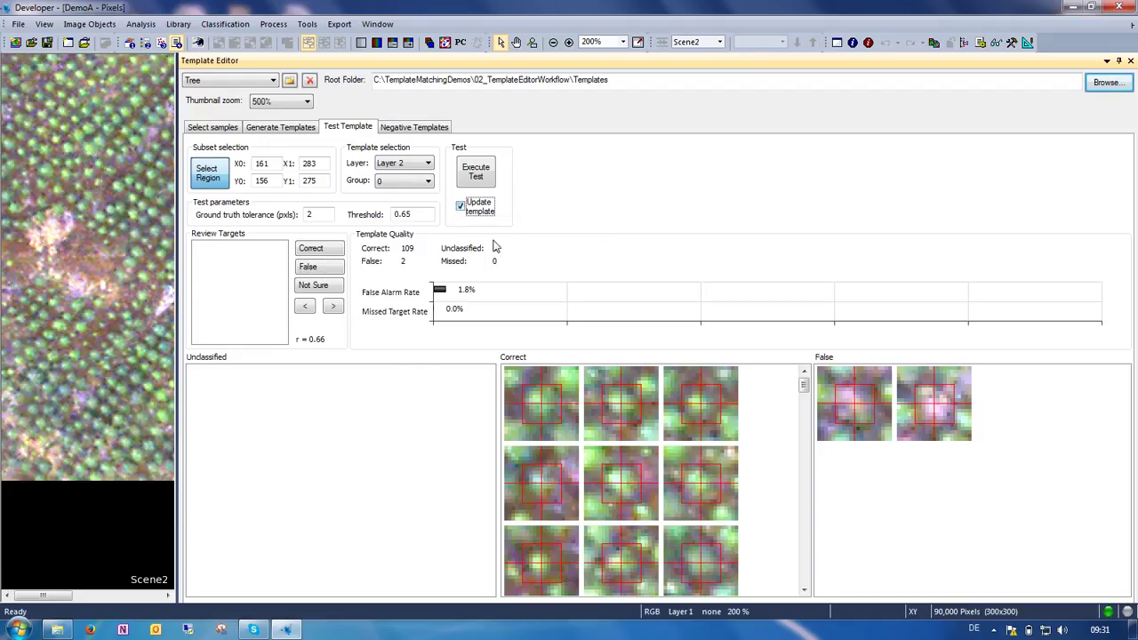
pyautogui.click(478, 173)
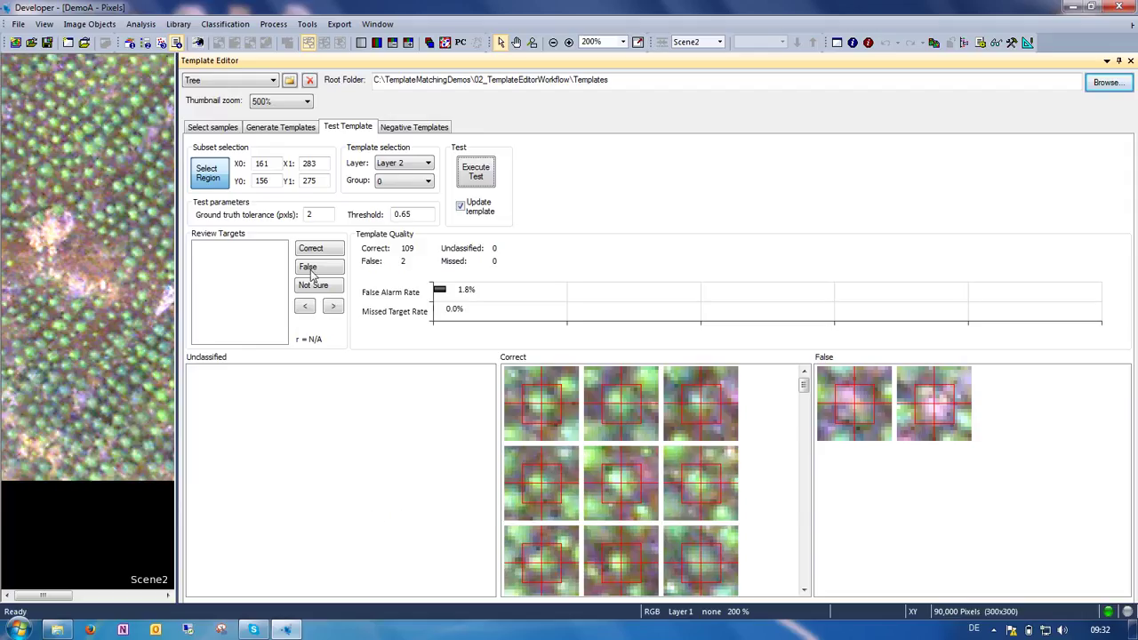
# Switch to the main scene and mark the first batches of unclassified detections as correct.
pyautogui.click(721, 43)
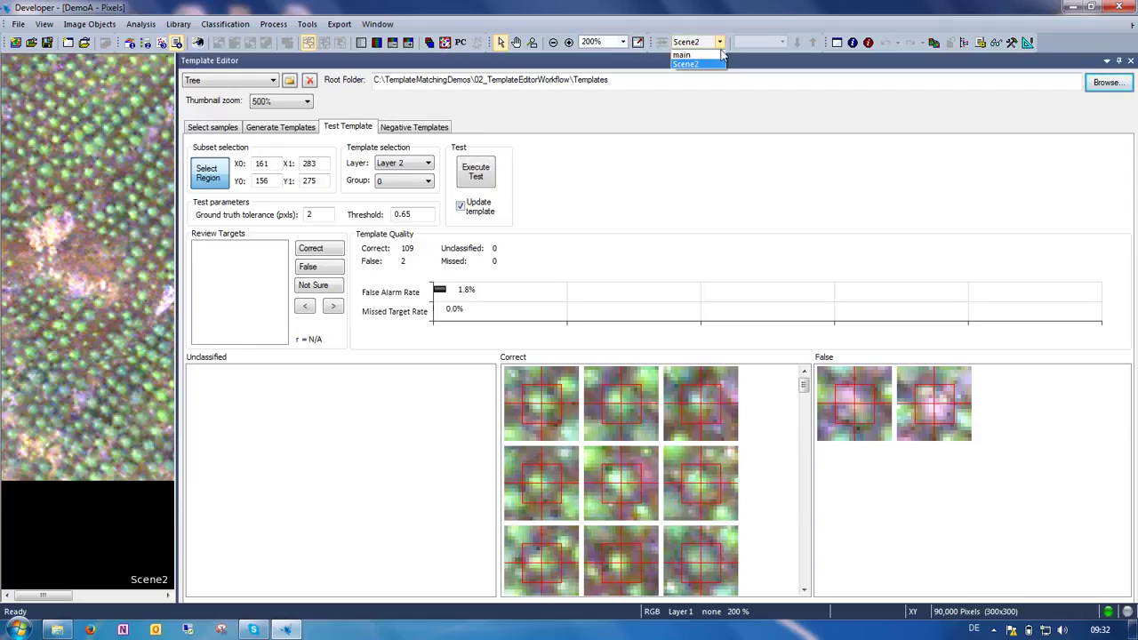
pyautogui.click(692, 62)
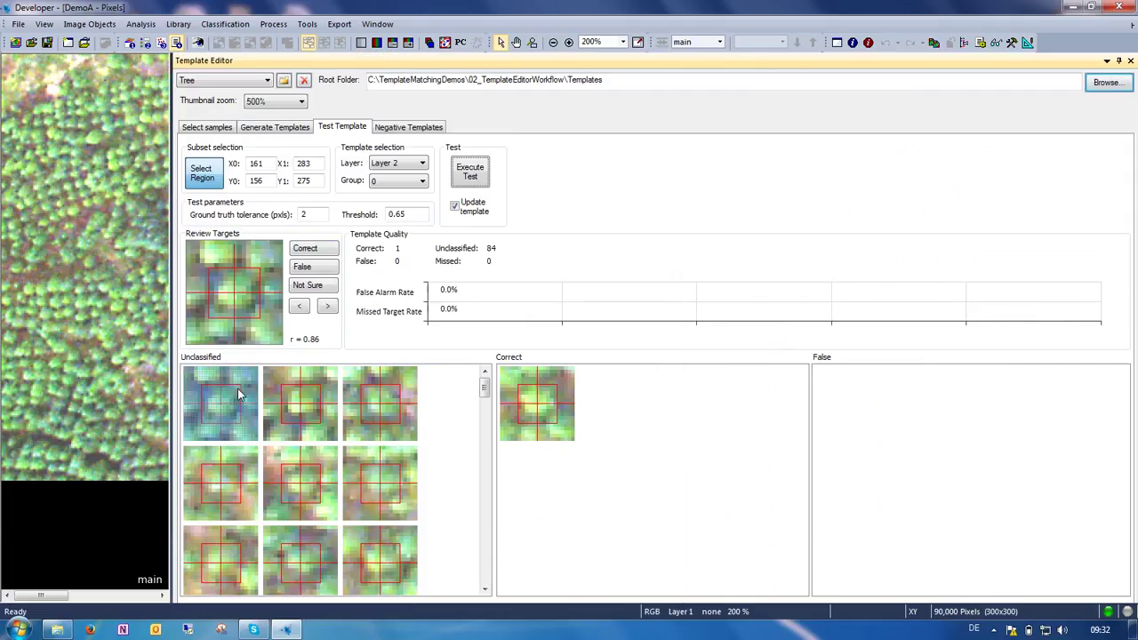
pyautogui.click(374, 549)
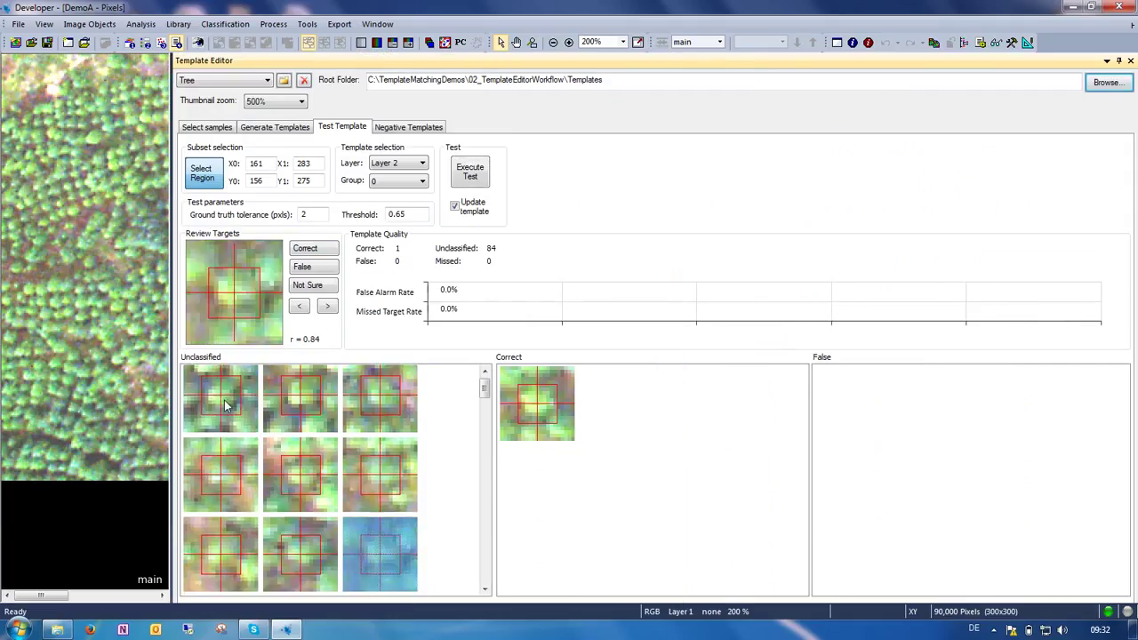
pyautogui.hotkey('ctrl', 'a')
pyautogui.click(305, 249)
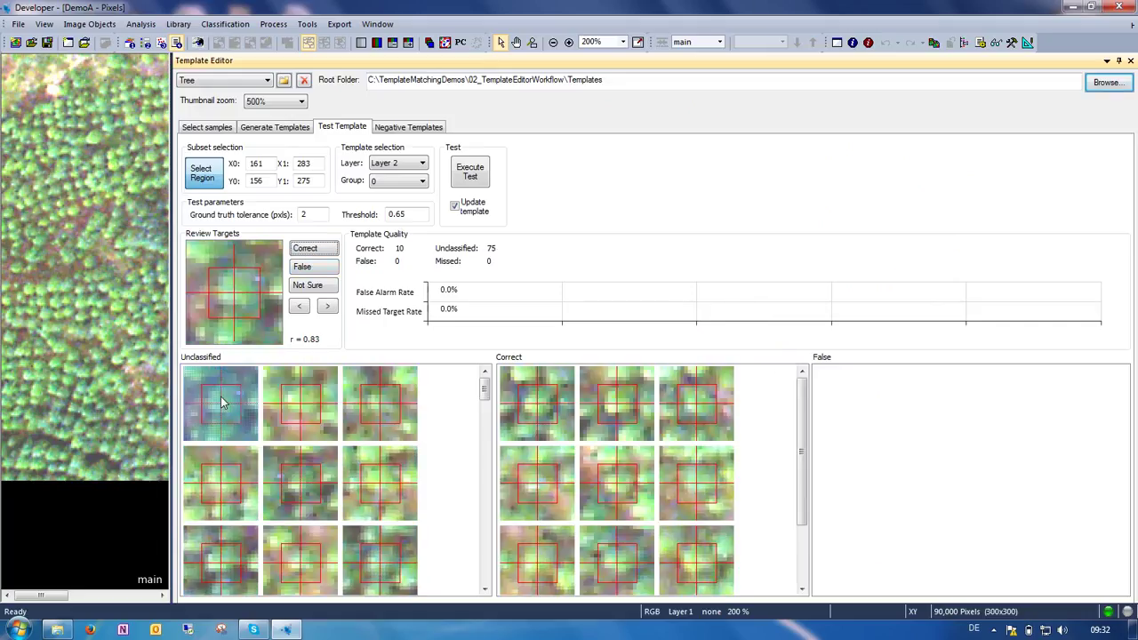
pyautogui.hotkey('ctrl', 'a')
pyautogui.click(305, 249)
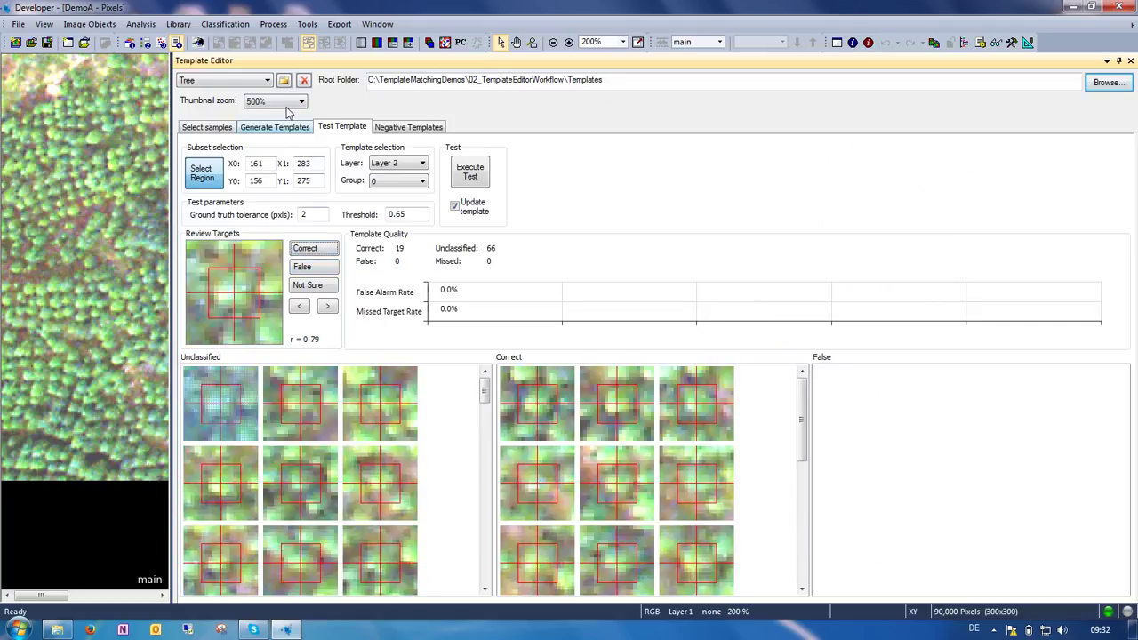
# Set thumbnails back to 200% and mark all remaining detections as correct, reaching 85 correct.
pyautogui.click(293, 102)
pyautogui.click(288, 139)
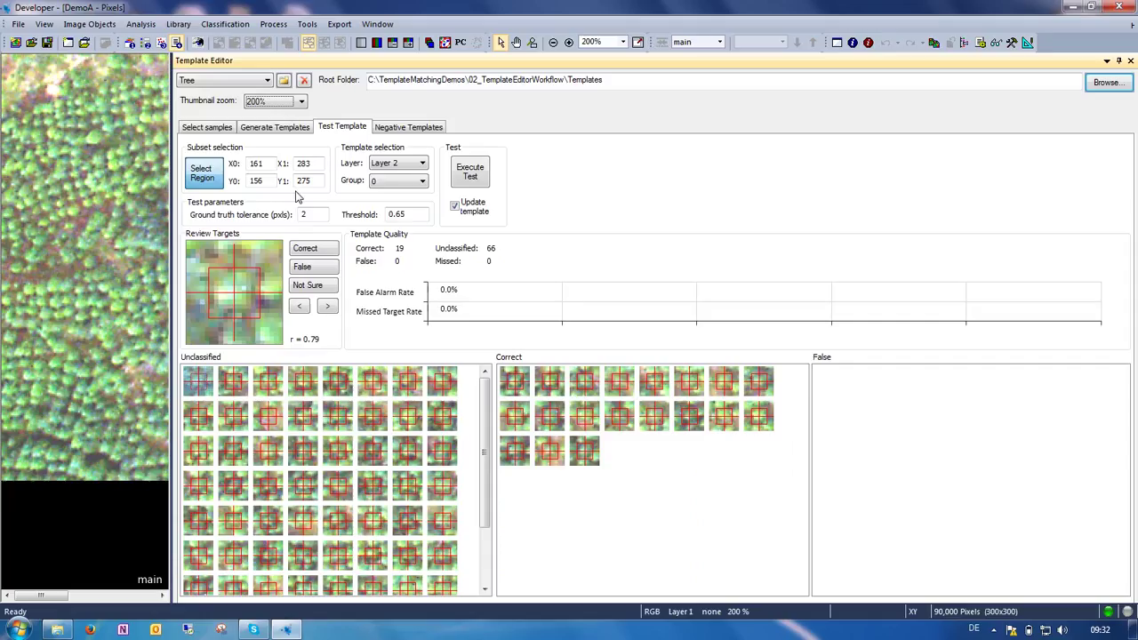
pyautogui.click(192, 381)
pyautogui.keyDown('shift'); pyautogui.click(448, 587); pyautogui.keyUp('shift')
pyautogui.click(320, 249)
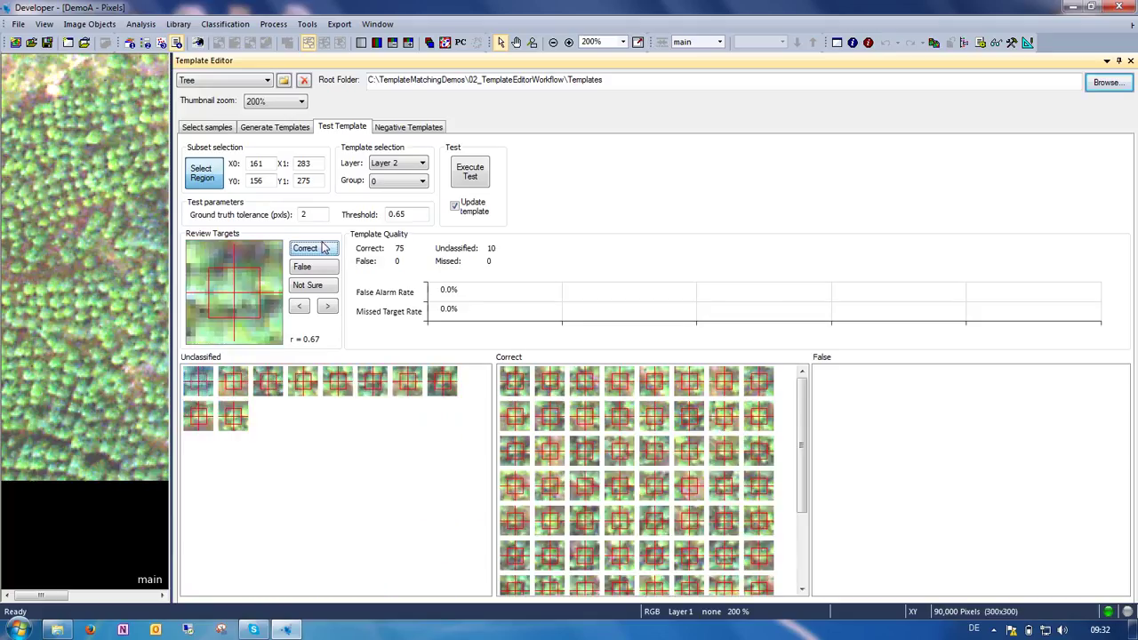
pyautogui.click(201, 382)
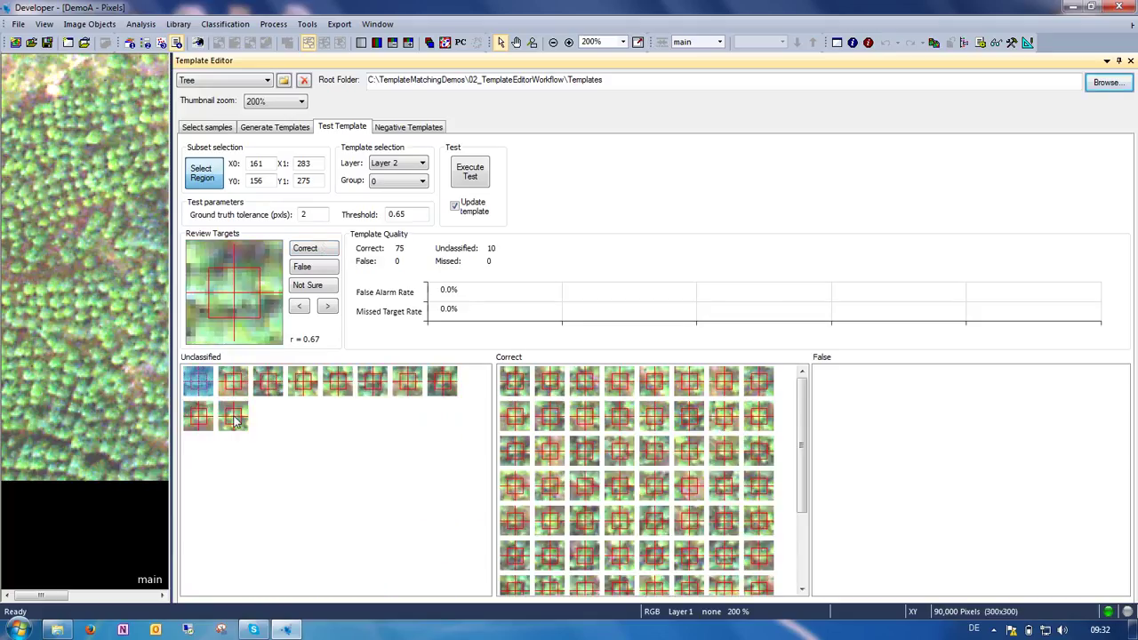
pyautogui.keyDown('shift'); pyautogui.click(234, 418); pyautogui.keyUp('shift')
pyautogui.click(311, 251)
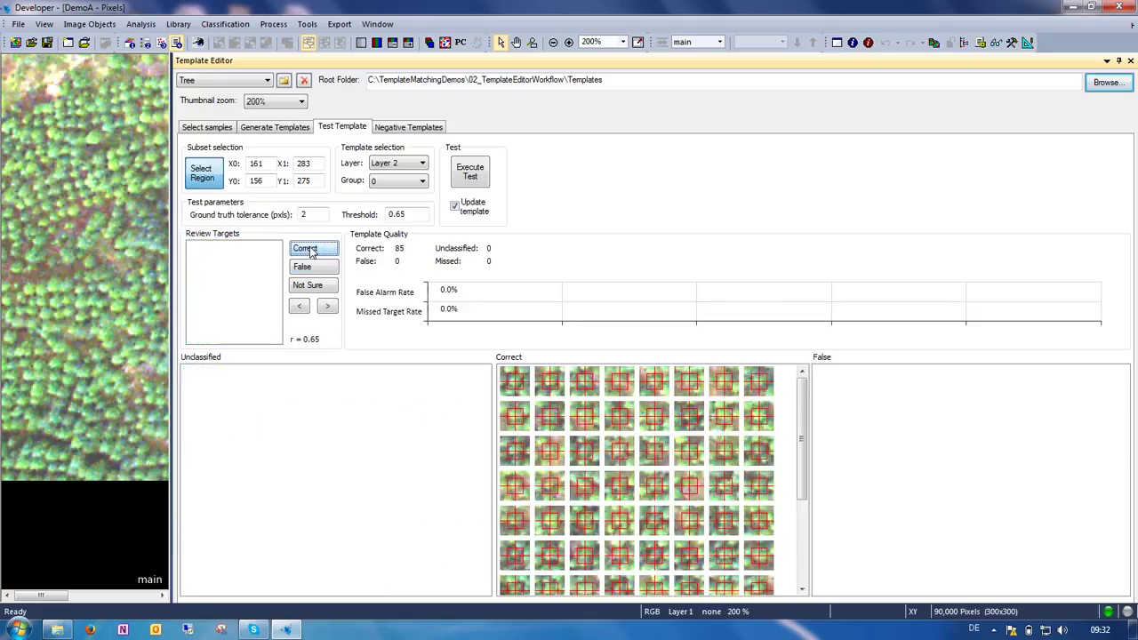
# Regenerate the Tree template, enlarge thumbnails to 500%, and widen the image view beside the test results.
pyautogui.click(270, 133)
pyautogui.click(336, 165)
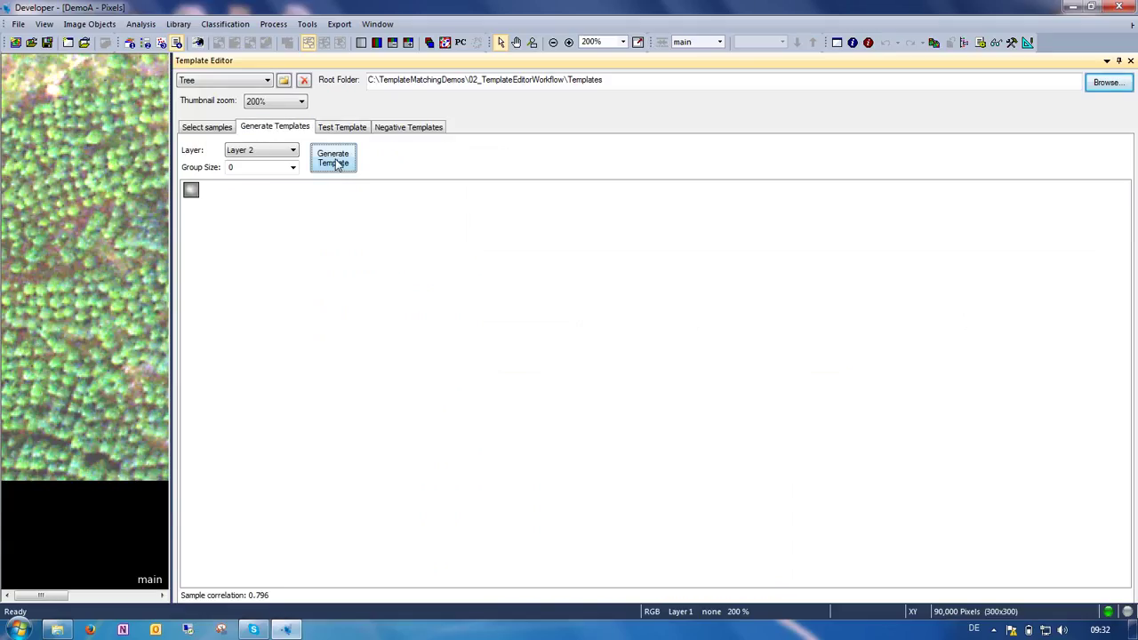
pyautogui.click(273, 103)
pyautogui.click(273, 157)
pyautogui.moveTo(172, 281); pyautogui.dragTo(406, 268)
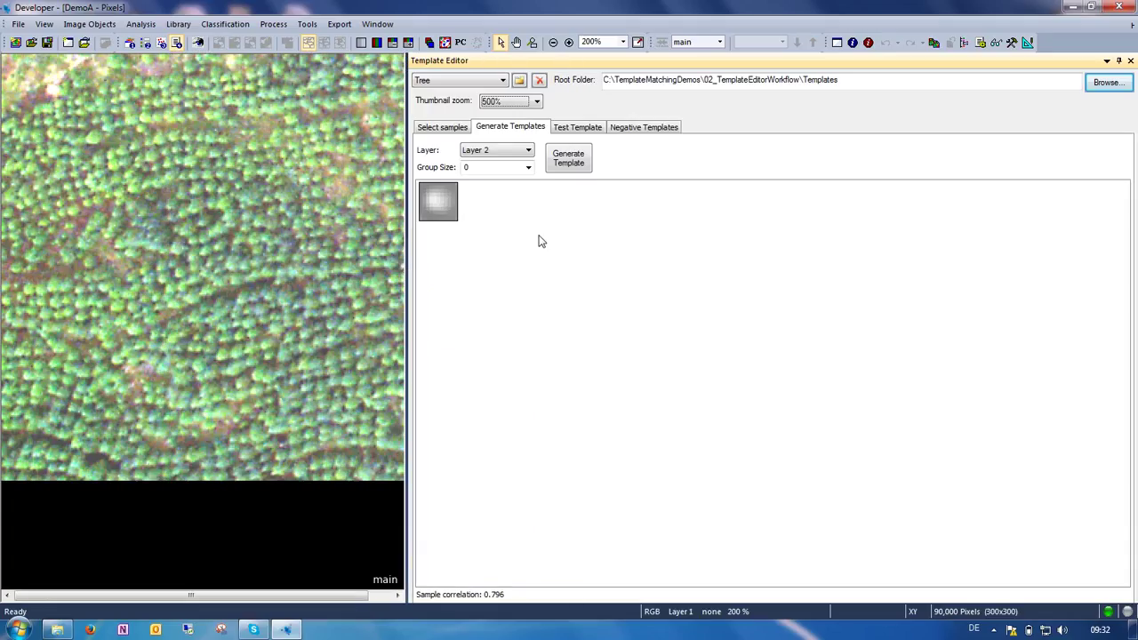
pyautogui.click(580, 127)
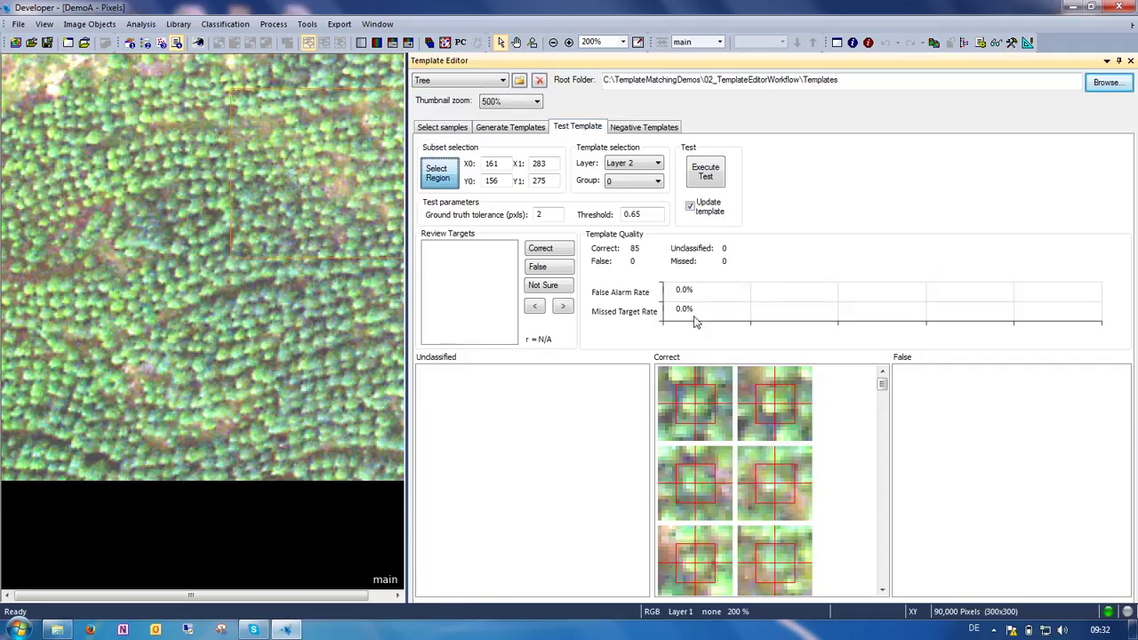
# Show Scene2 and outline a test region in its upper part.
pyautogui.click(721, 41)
pyautogui.click(712, 66)
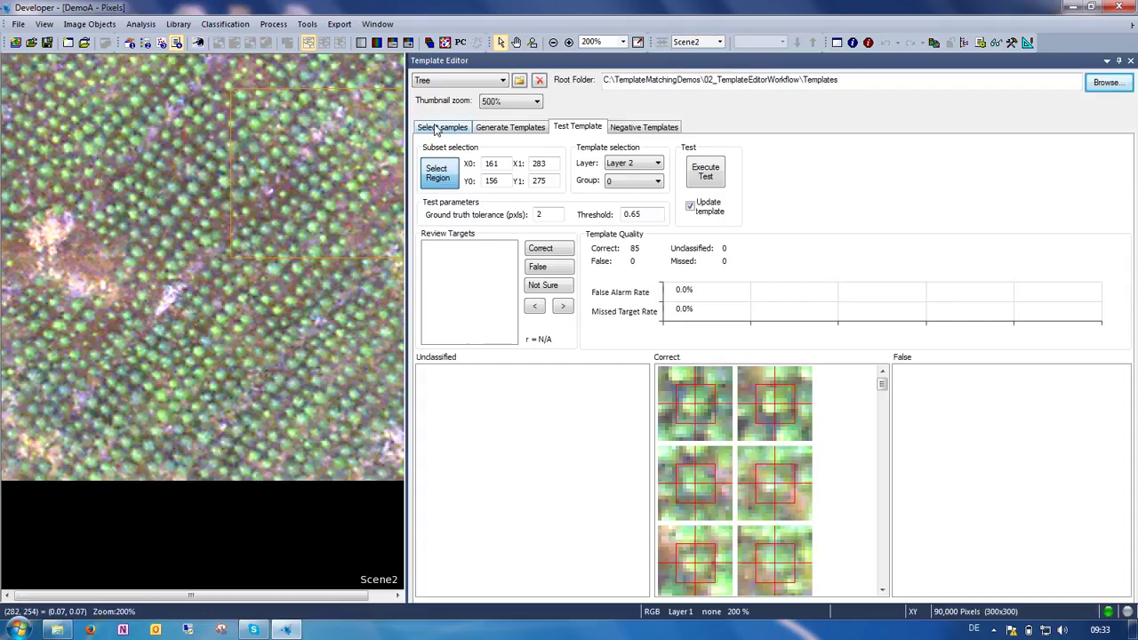
pyautogui.click(404, 115)
pyautogui.moveTo(405, 120); pyautogui.dragTo(546, 120)
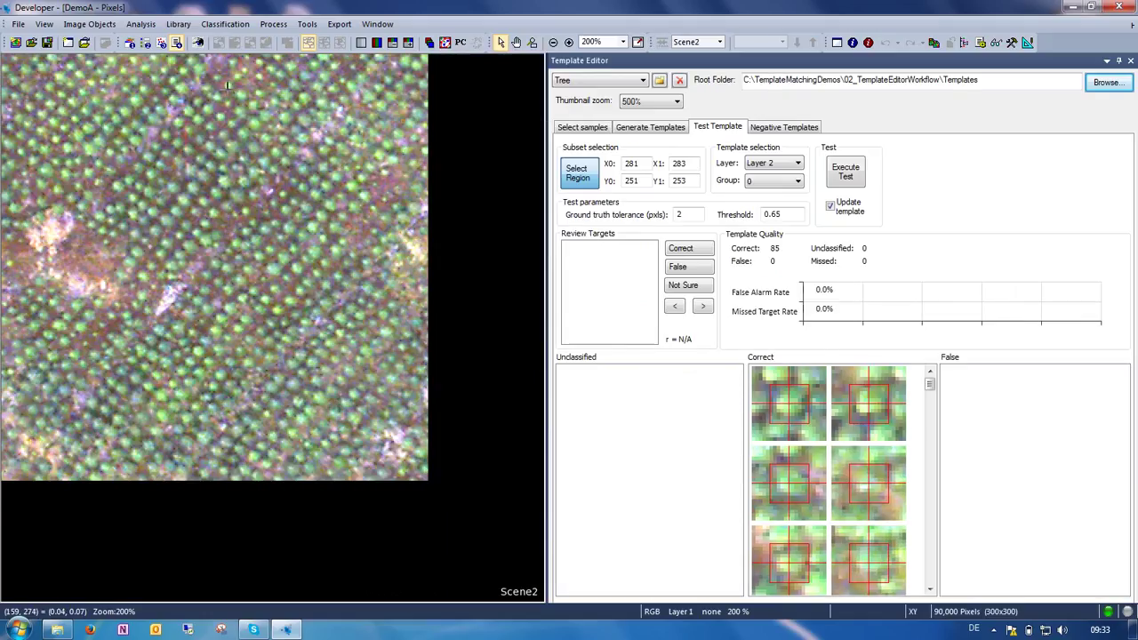
pyautogui.moveTo(229, 91); pyautogui.dragTo(404, 239)
# Run the template test on the Scene2 region and mark the unclassified targets as correct trees.
pyautogui.click(839, 168)
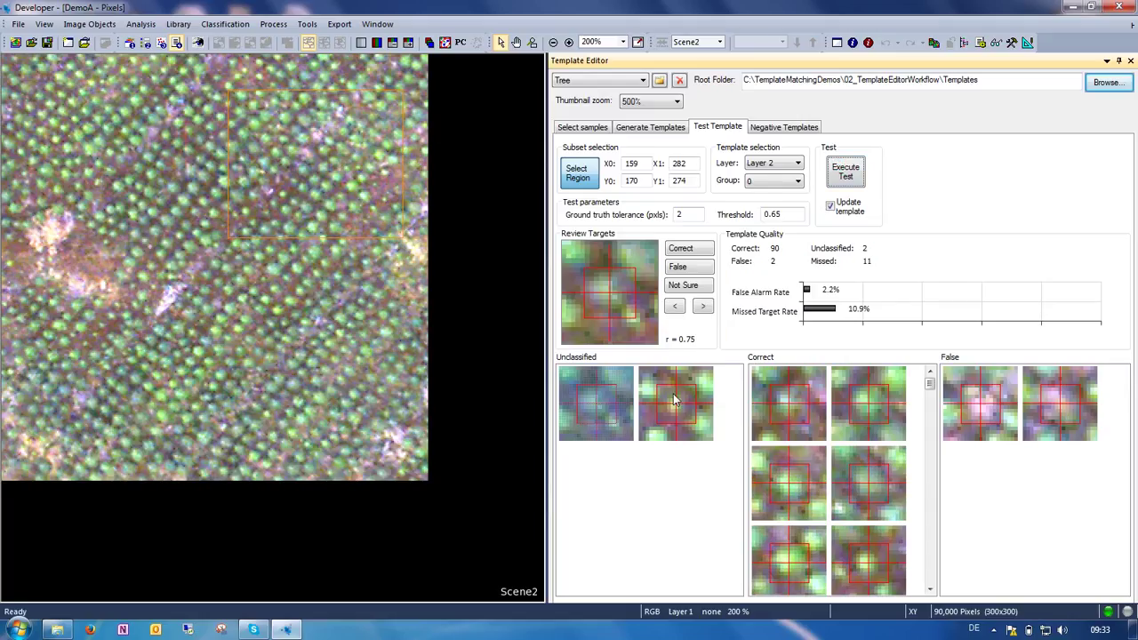
pyautogui.click(683, 250)
pyautogui.click(683, 250)
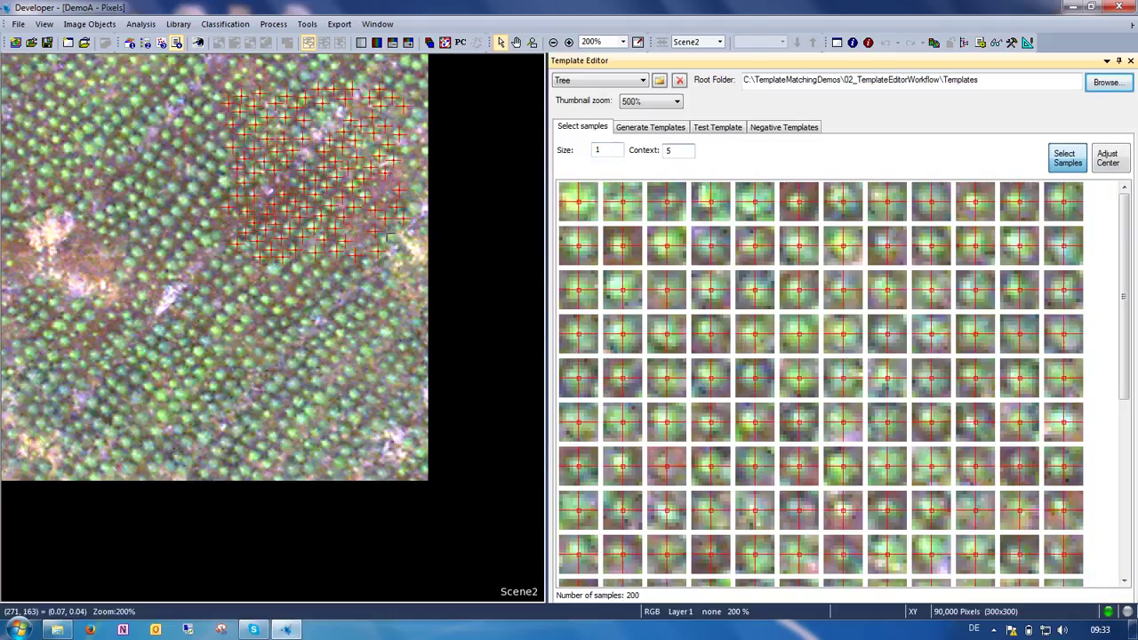
# Zoom into Scene2 and add extra tree crown samples, bringing the Tree count to 206.
pyautogui.press('Return')
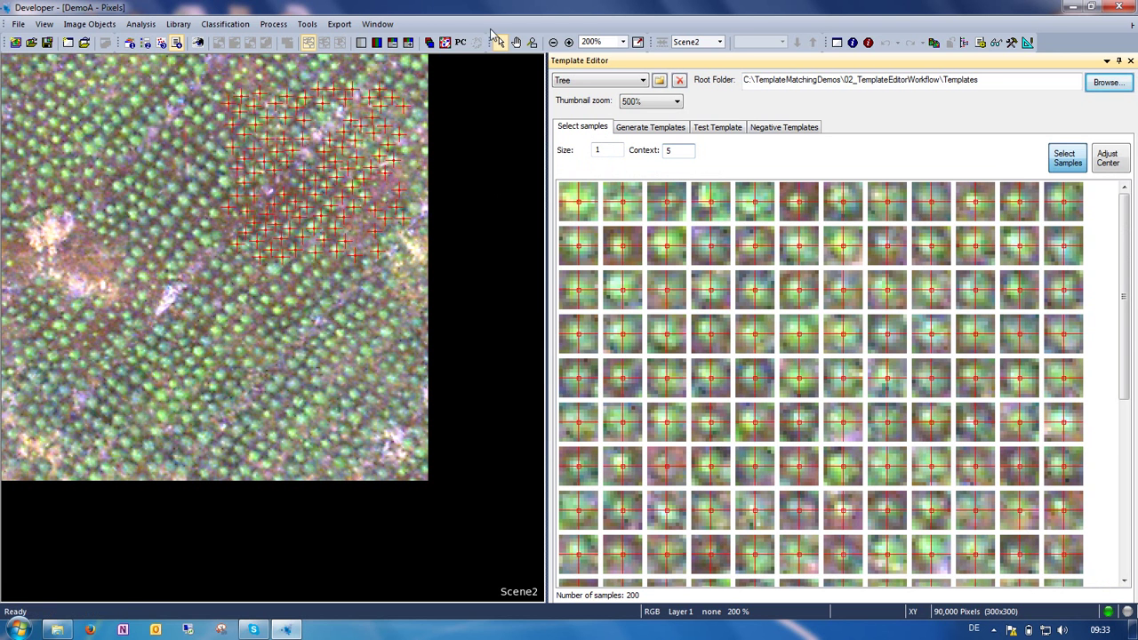
pyautogui.click(569, 42)
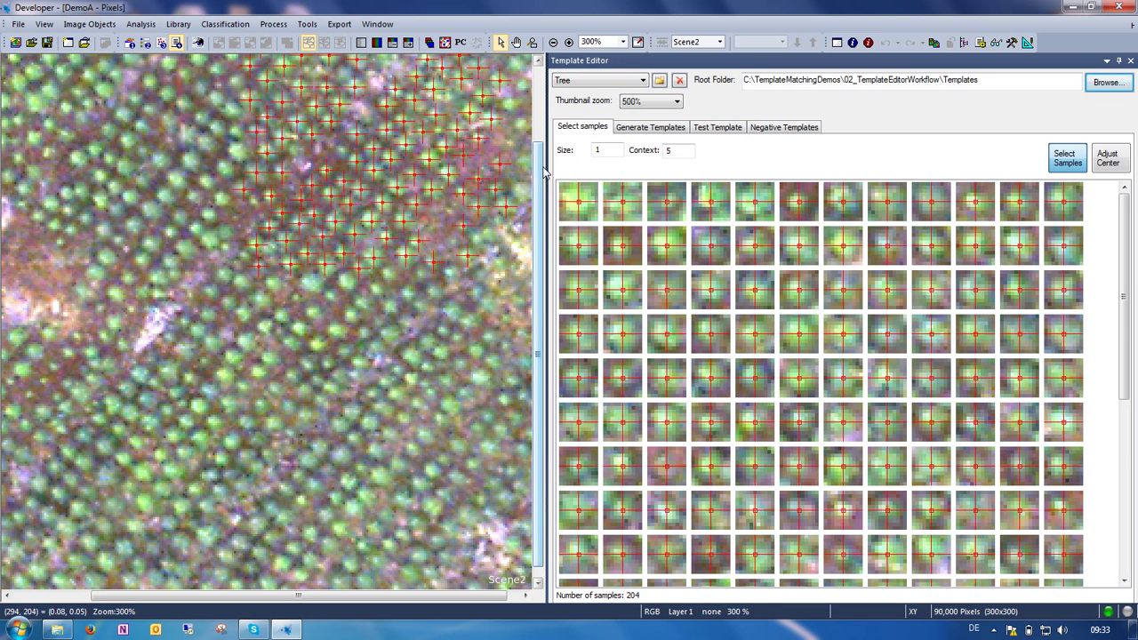
pyautogui.moveTo(539, 176); pyautogui.dragTo(544, 71)
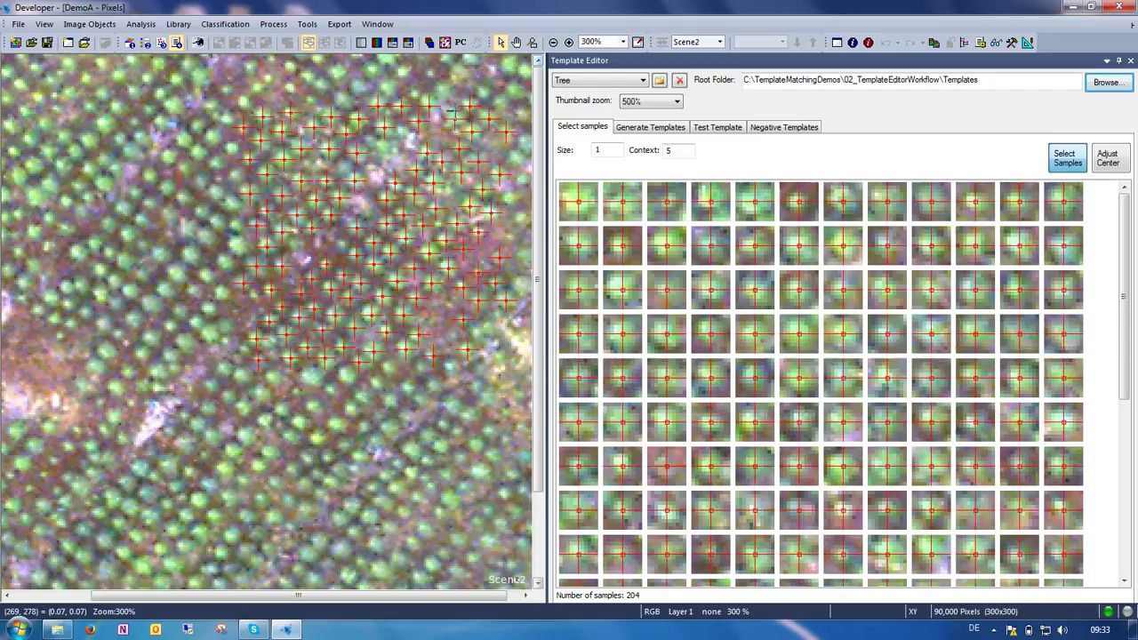
pyautogui.click(381, 146)
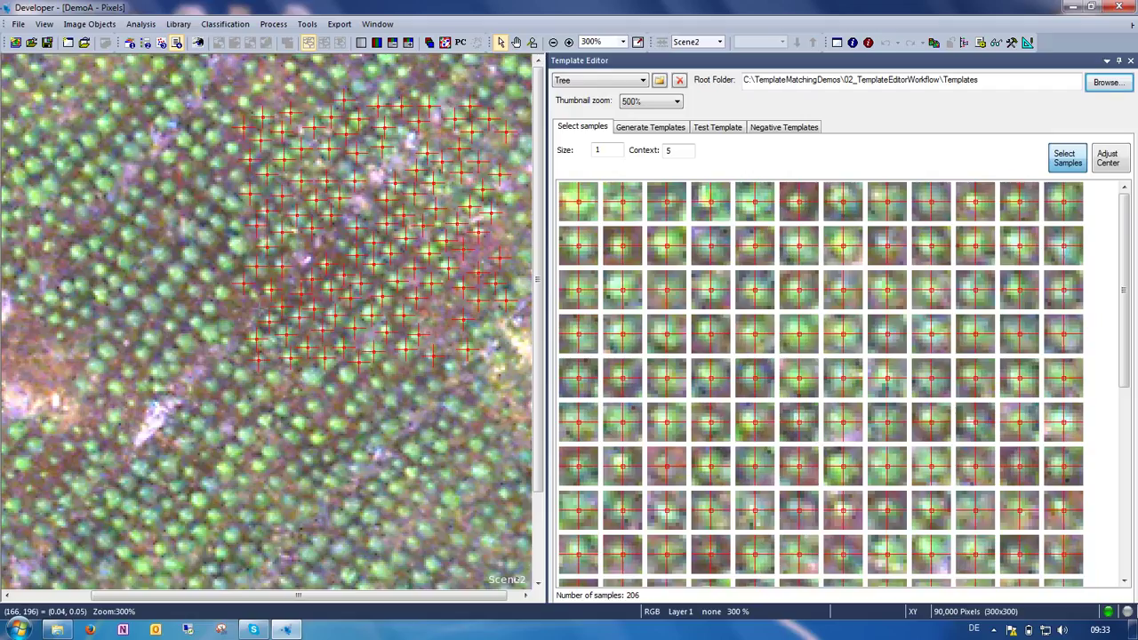
pyautogui.click(394, 180)
# Run the template test and dismiss the 1x1 template dimensions error.
pyautogui.click(727, 128)
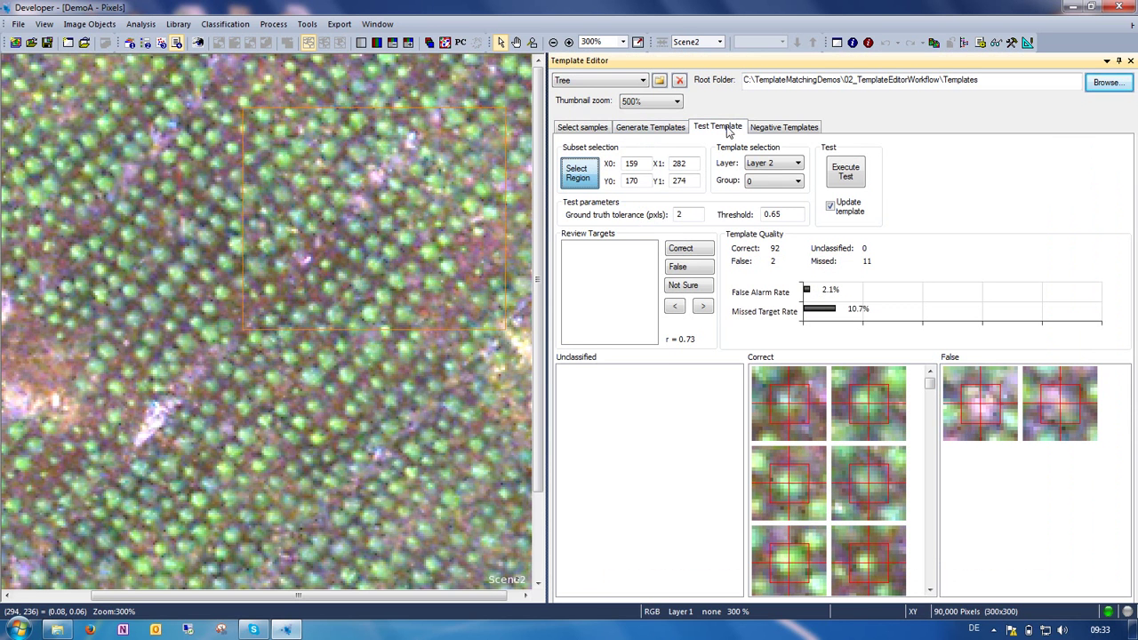
pyautogui.click(848, 173)
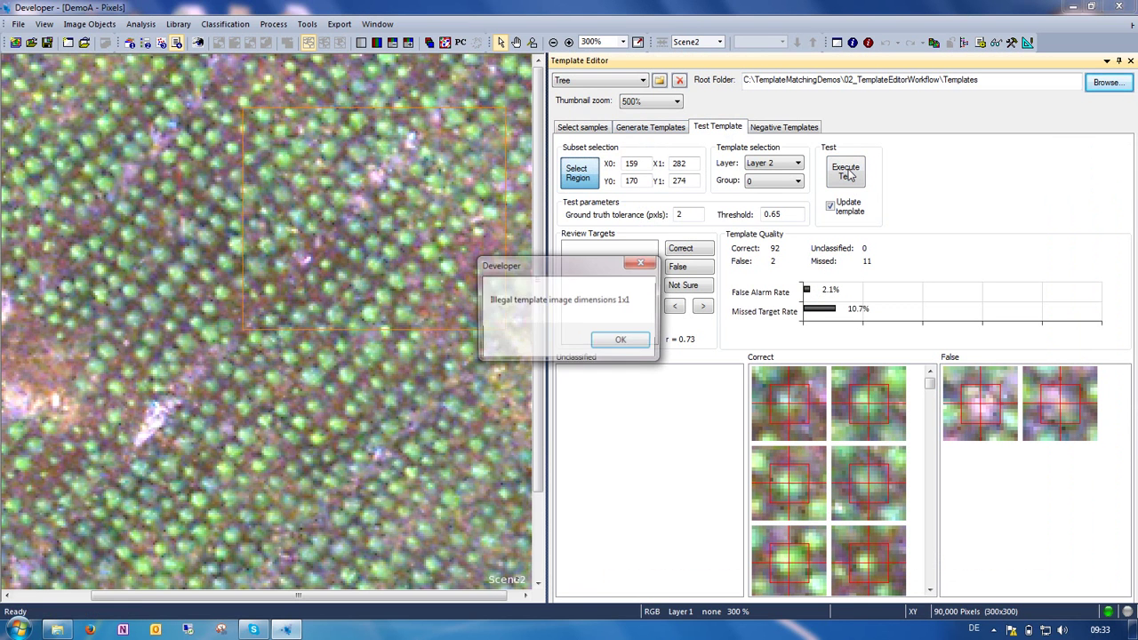
pyautogui.click(623, 342)
# Set sample Size to 11 and rerun the test: 92 correct, 2 false, 15 missed.
pyautogui.click(583, 126)
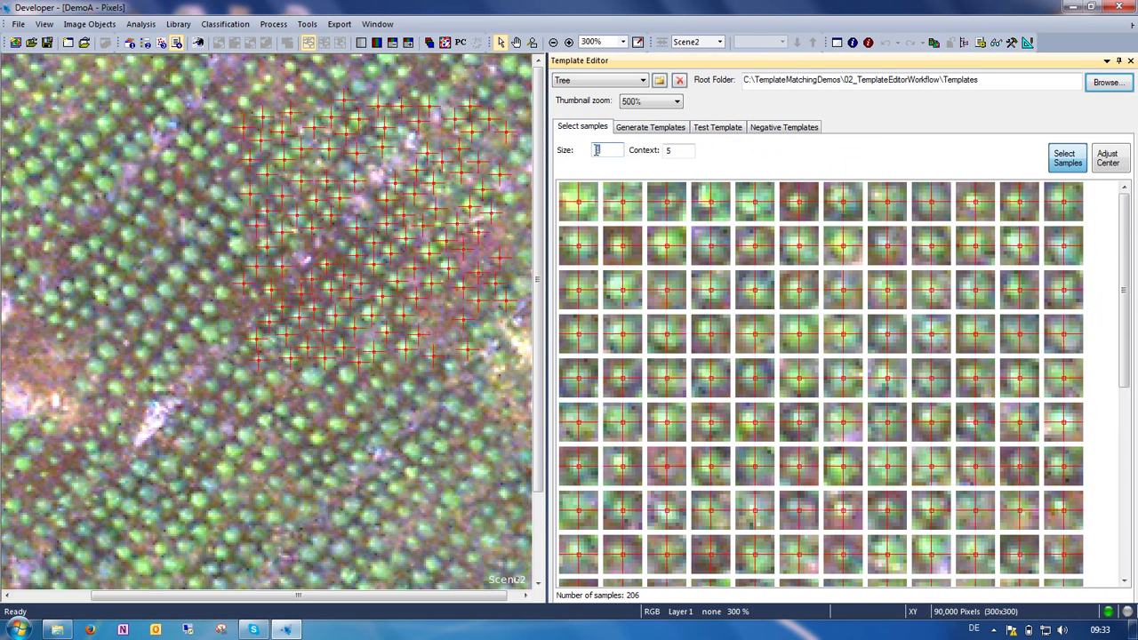
pyautogui.write('11')
pyautogui.press('Return')
pyautogui.click(721, 126)
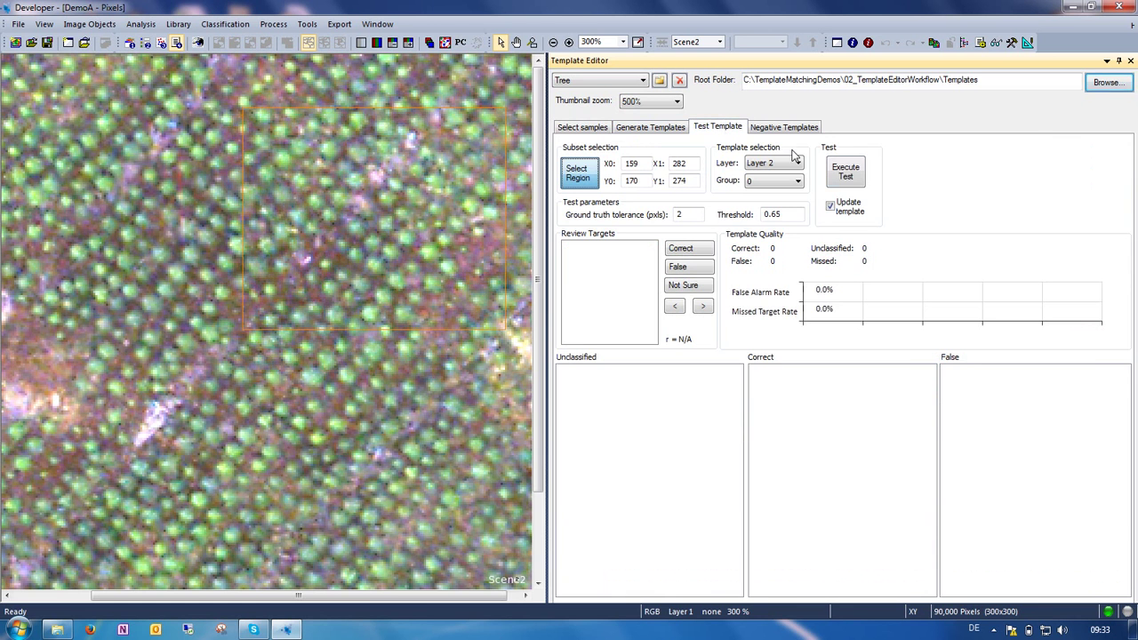
pyautogui.click(848, 175)
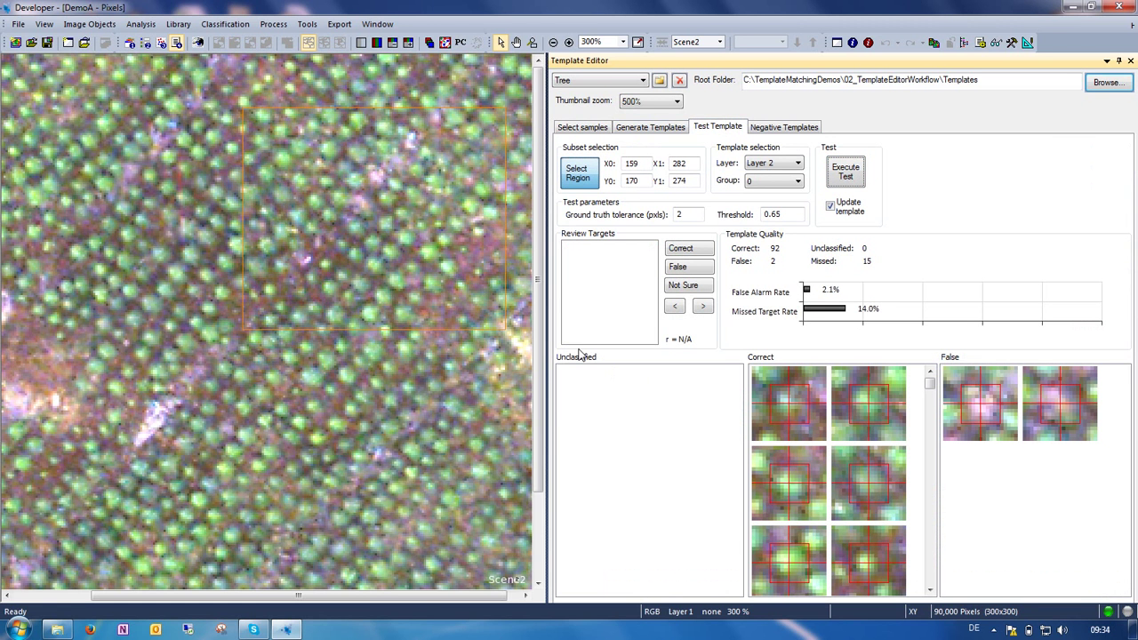
pyautogui.moveTo(547, 352); pyautogui.dragTo(391, 341)
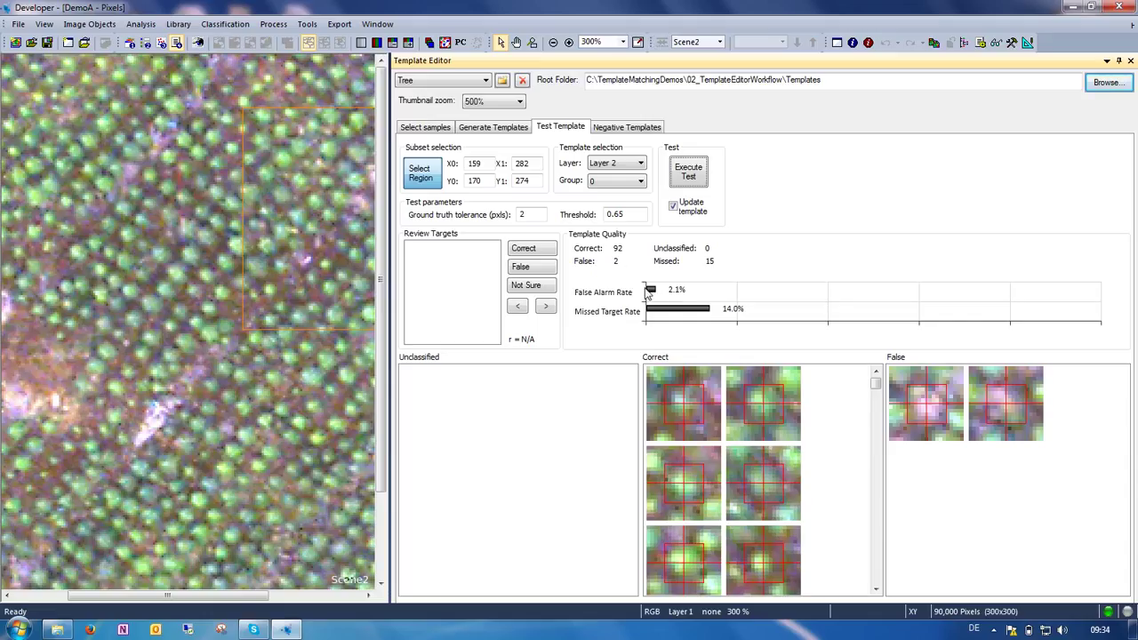
# Rerun the test at threshold 0.60 and confirm a target as a correct tree.
pyautogui.click(637, 215)
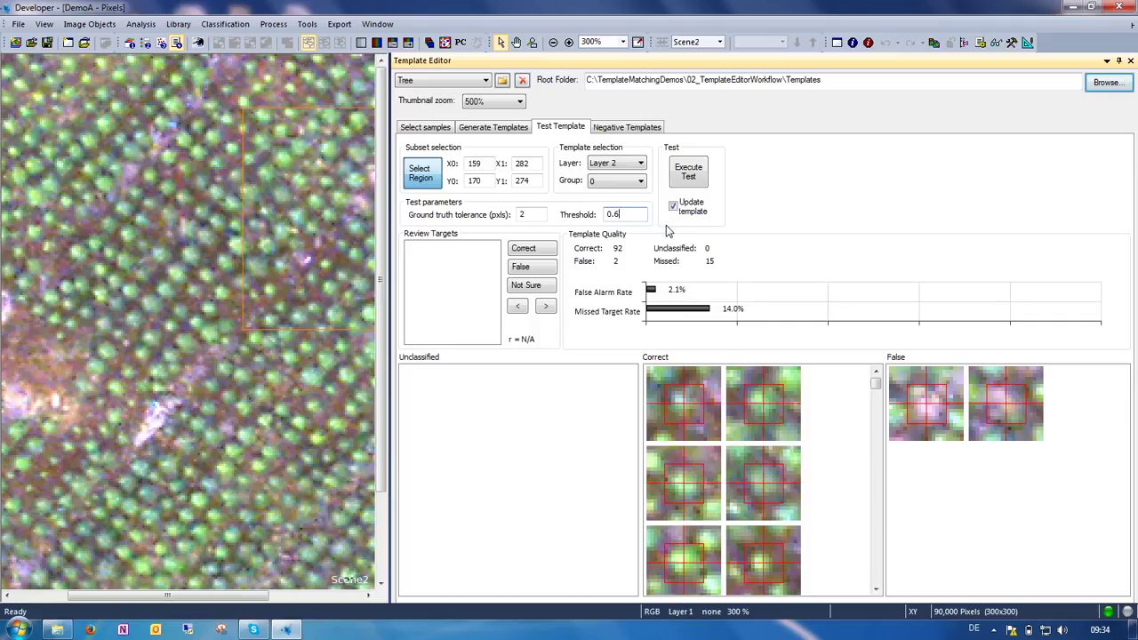
pyautogui.click(690, 174)
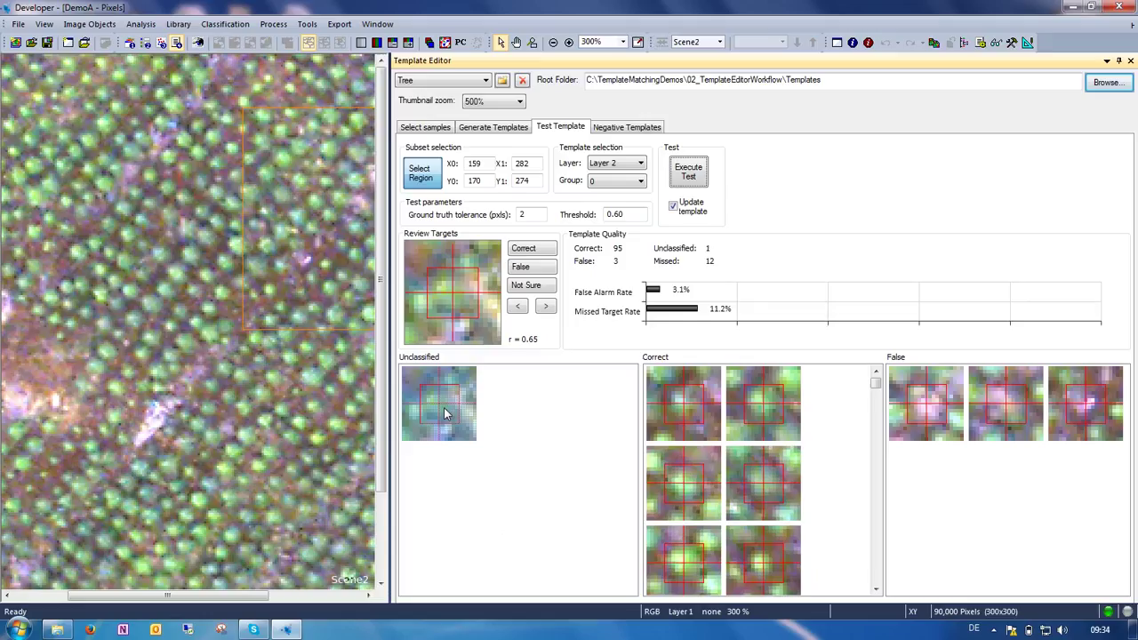
pyautogui.click(525, 251)
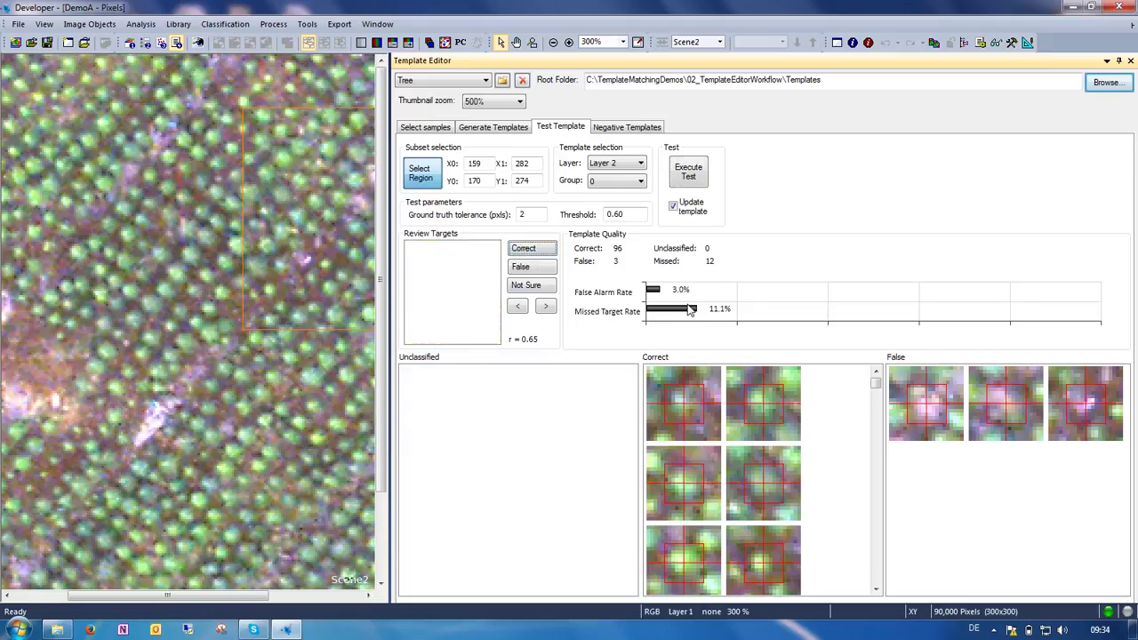
# Rerun at threshold 0.55 and label each target Correct, Not Sure or False: 101 correct, 6 false.
pyautogui.click(639, 215)
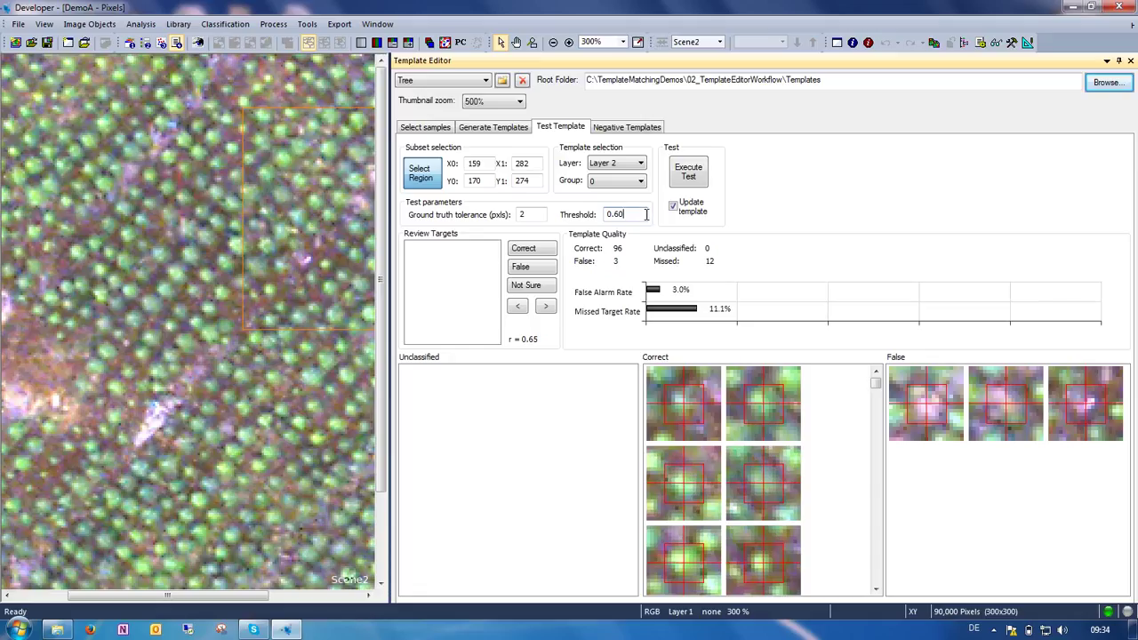
pyautogui.click(697, 174)
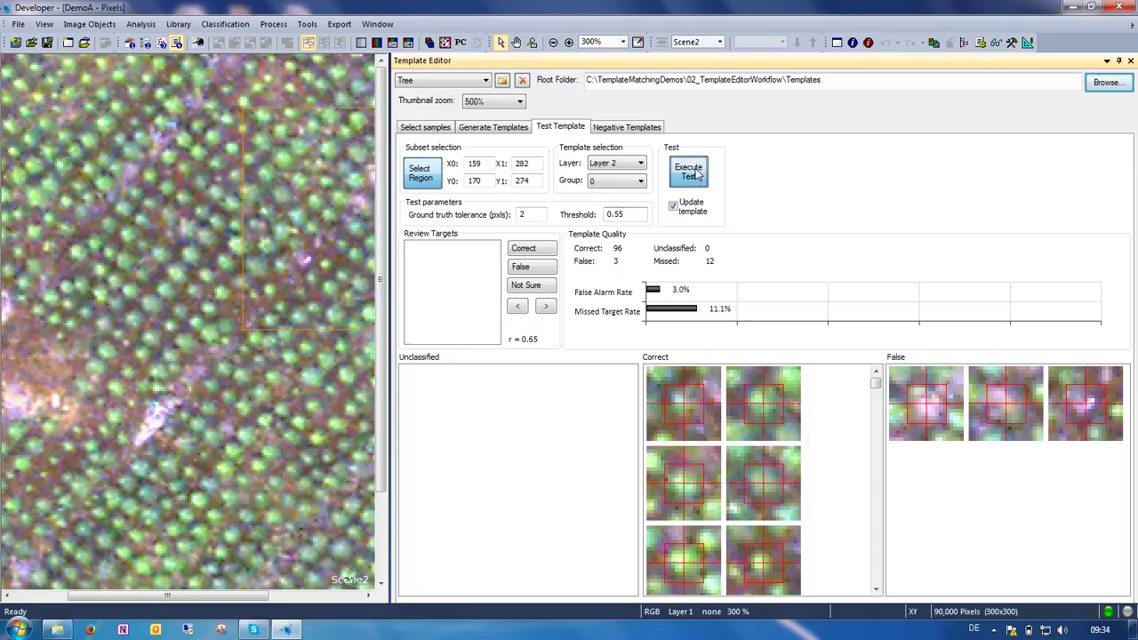
pyautogui.click(523, 250)
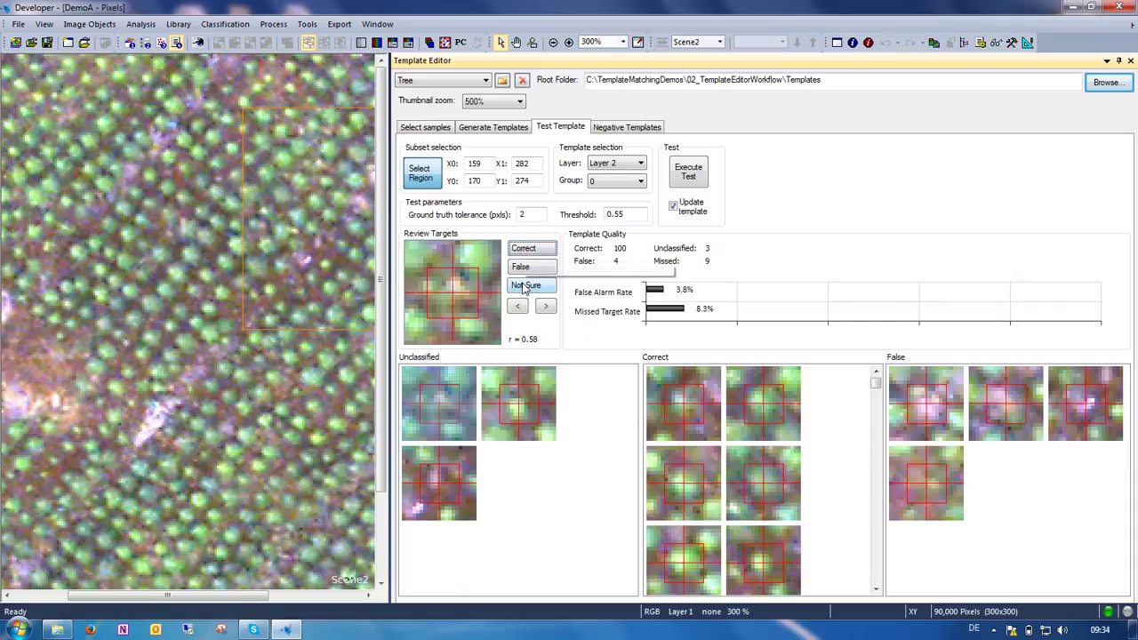
pyautogui.click(526, 286)
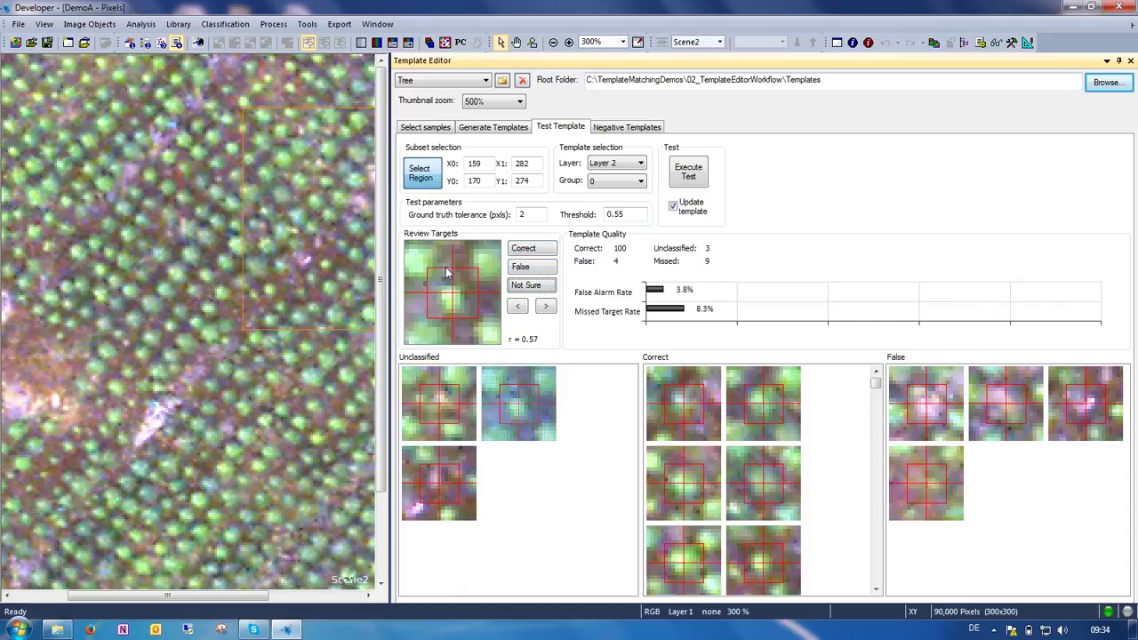
pyautogui.click(523, 249)
pyautogui.click(522, 270)
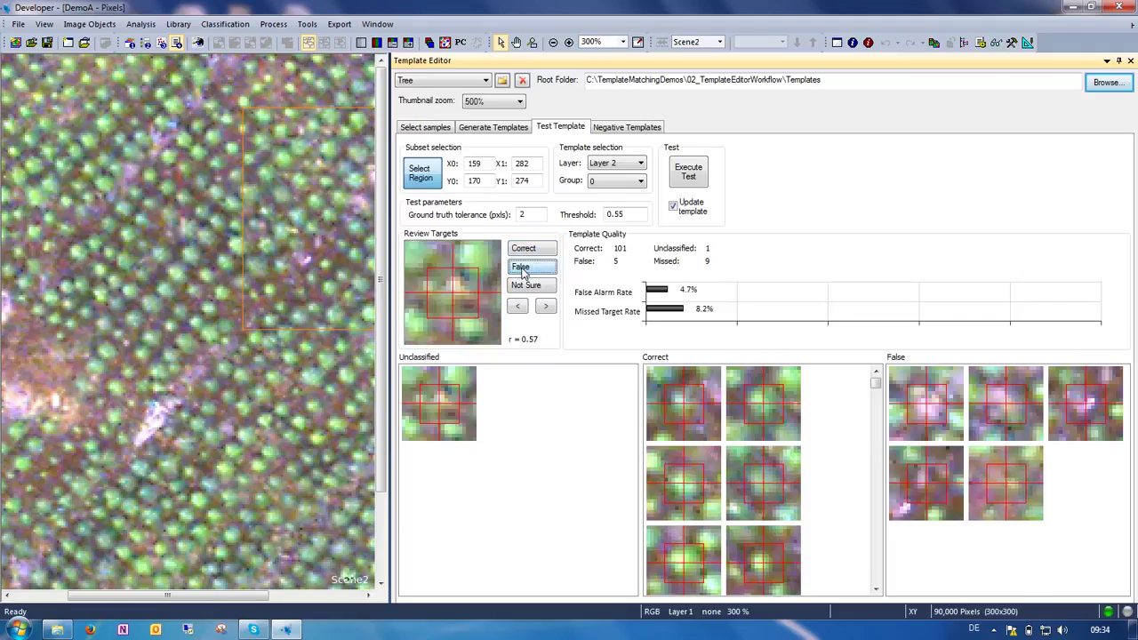
pyautogui.click(523, 269)
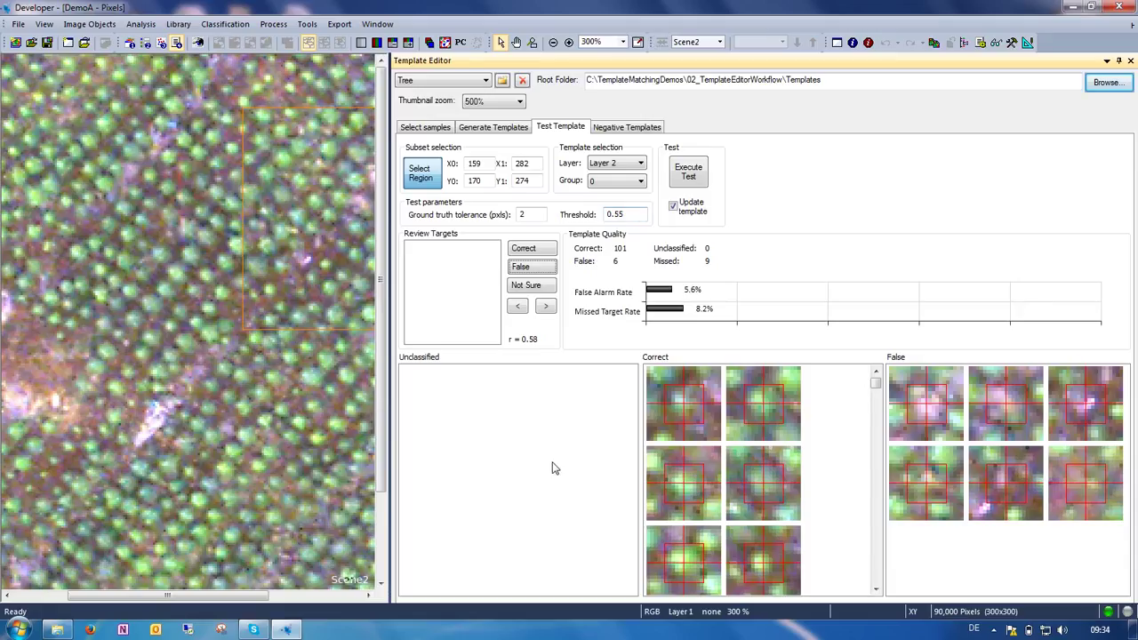
# Run the template test on the subset using the Layer 1 template.
pyautogui.click(625, 172)
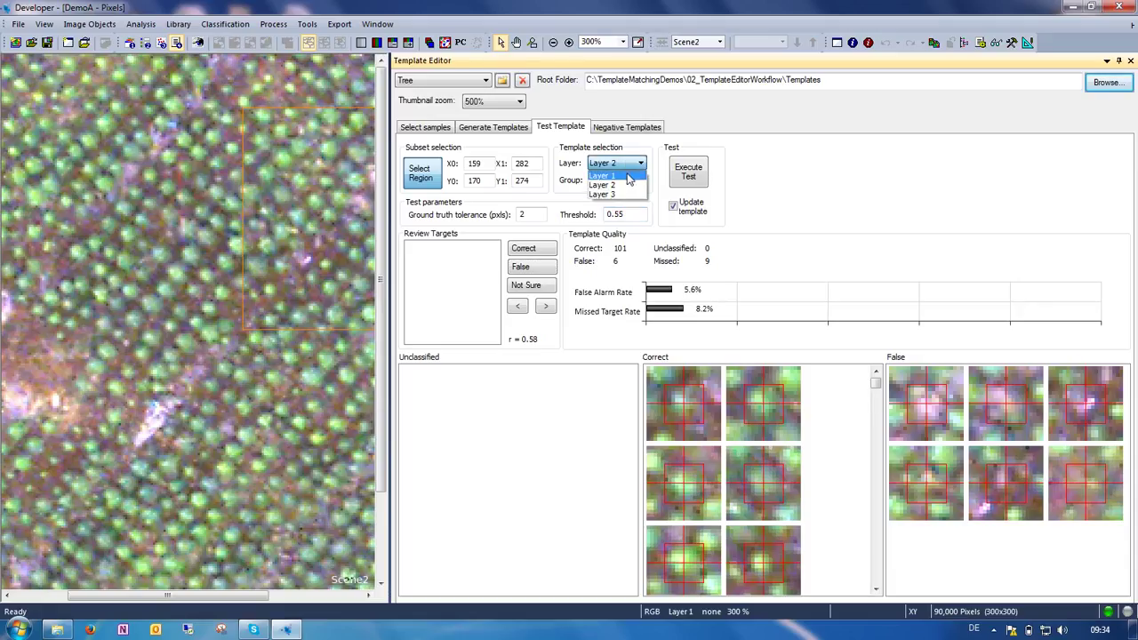
pyautogui.click(605, 175)
pyautogui.click(687, 175)
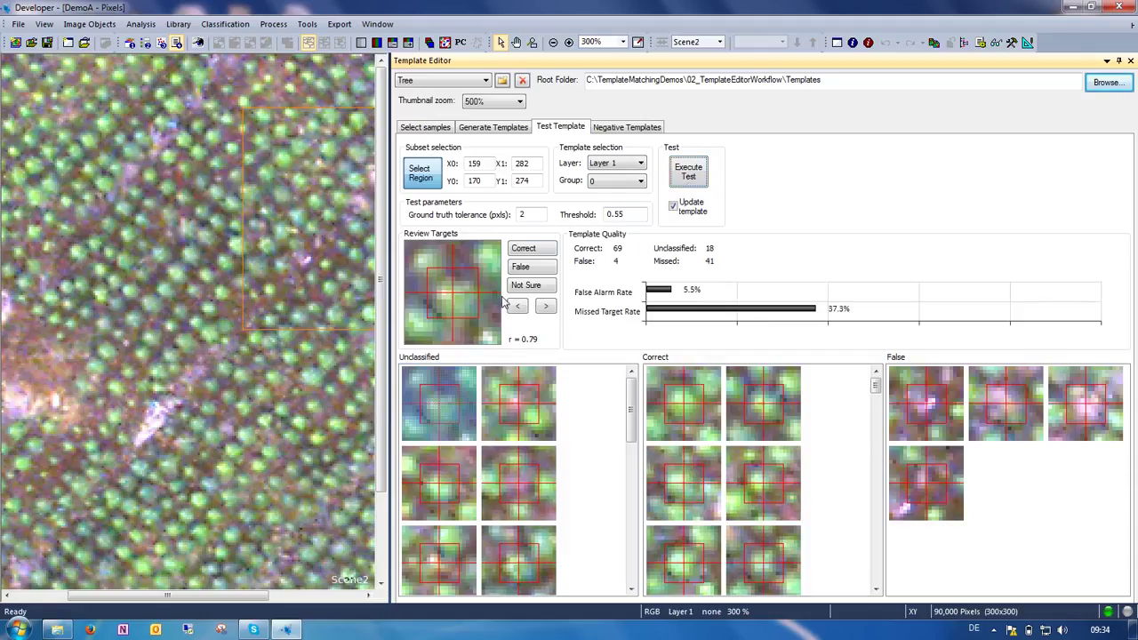
# Review the first Layer 1 targets, marking each correct, false or not sure.
pyautogui.click(524, 250)
pyautogui.click(523, 268)
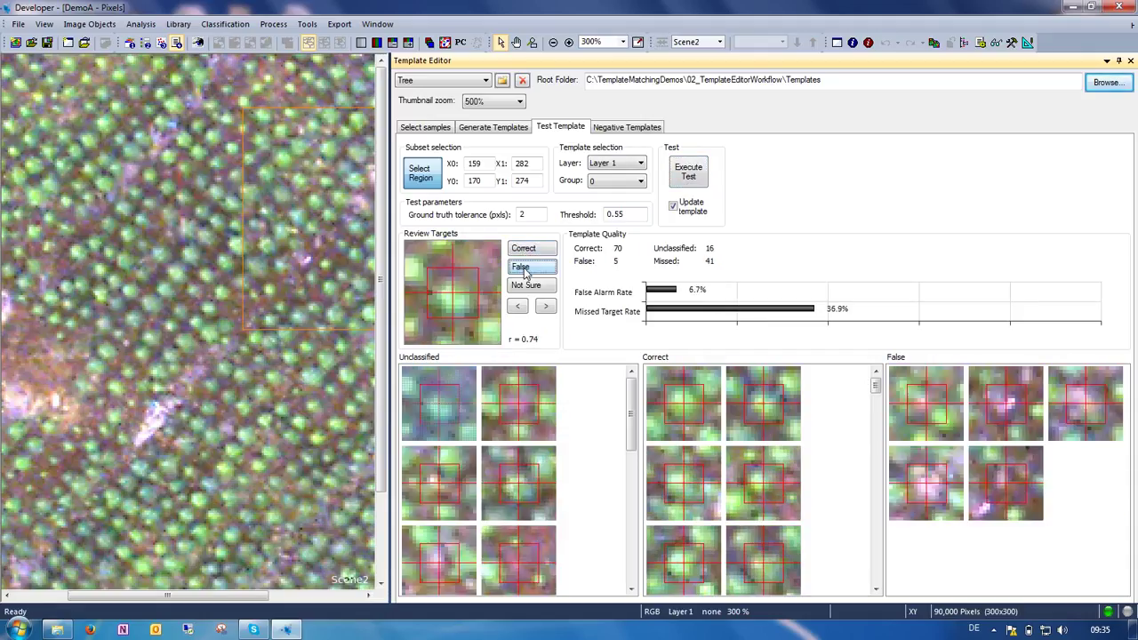
pyautogui.click(524, 250)
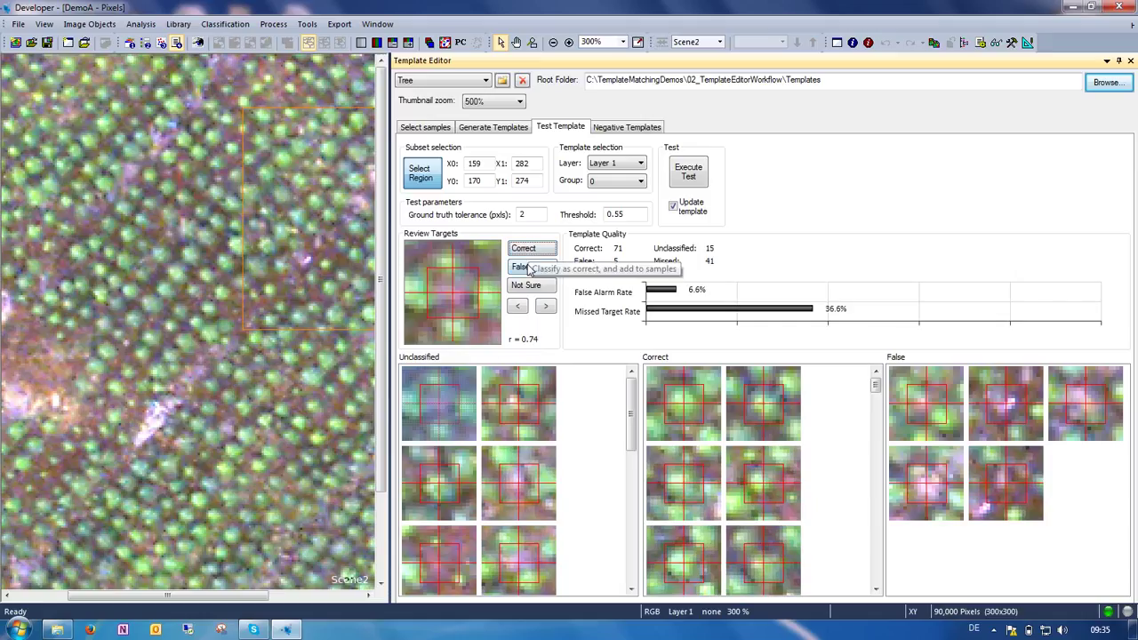
pyautogui.click(527, 269)
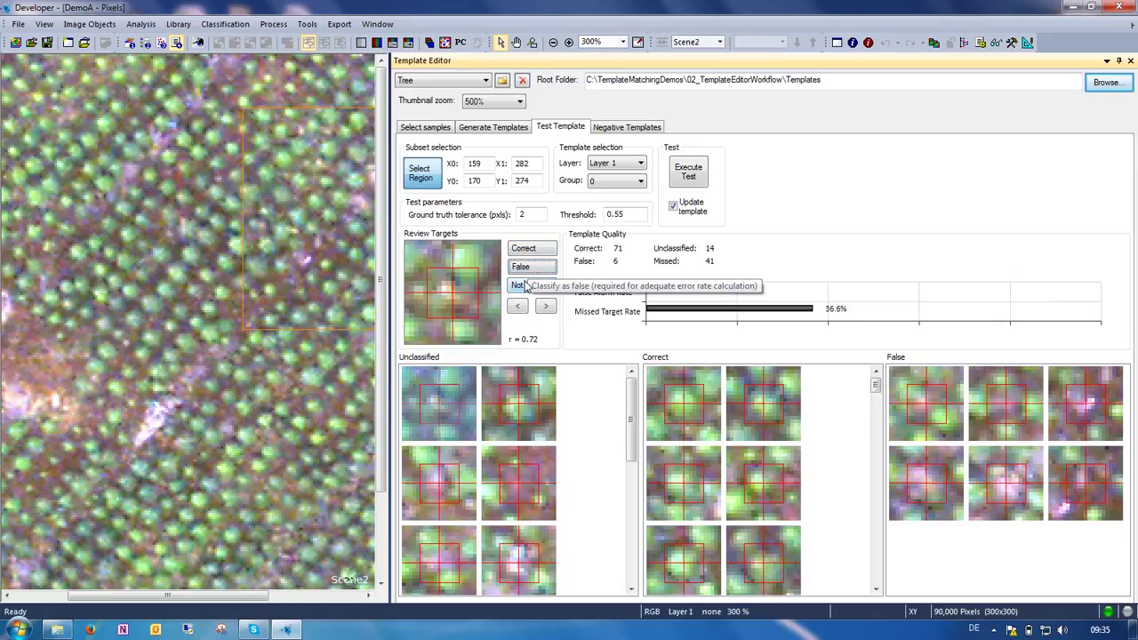
pyautogui.click(527, 288)
pyautogui.click(528, 252)
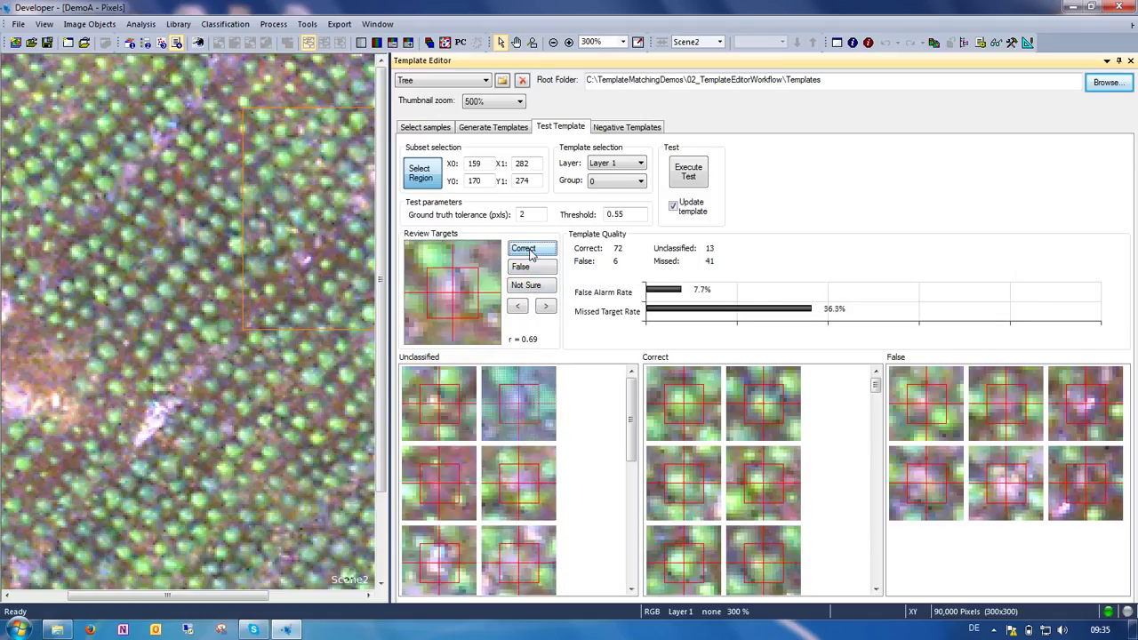
pyautogui.click(531, 272)
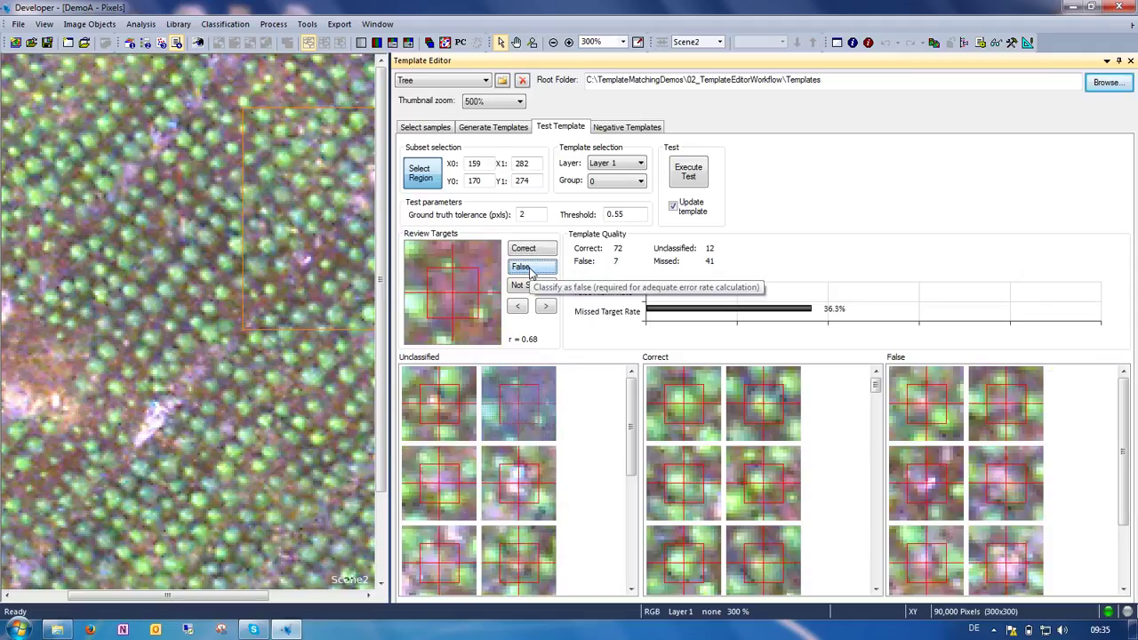
pyautogui.click(531, 270)
pyautogui.click(531, 269)
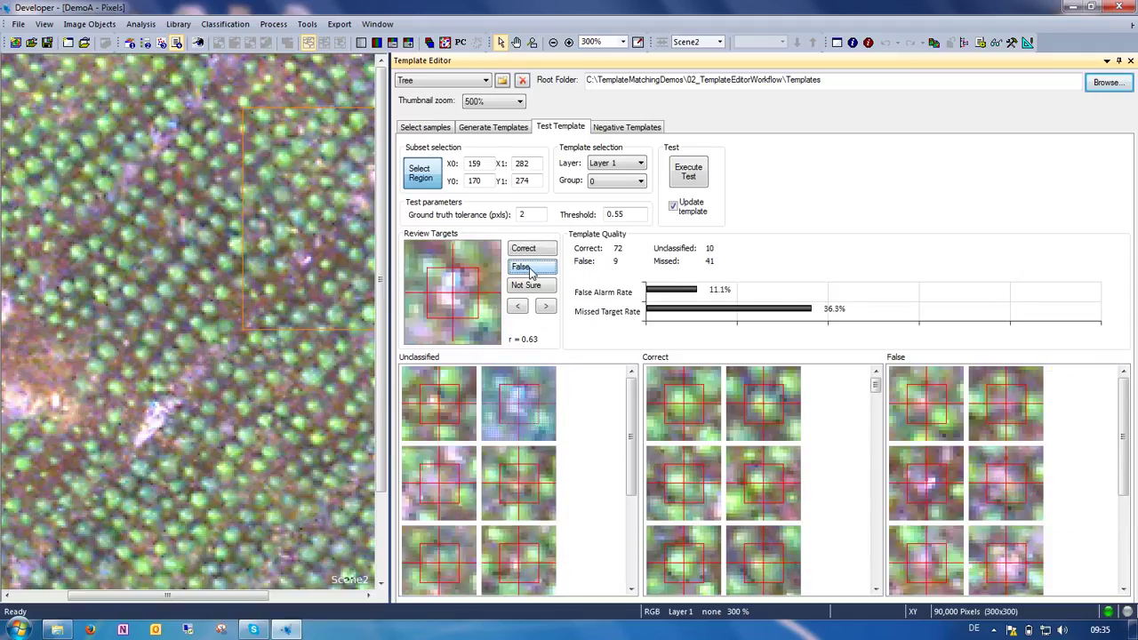
pyautogui.click(531, 269)
pyautogui.click(530, 269)
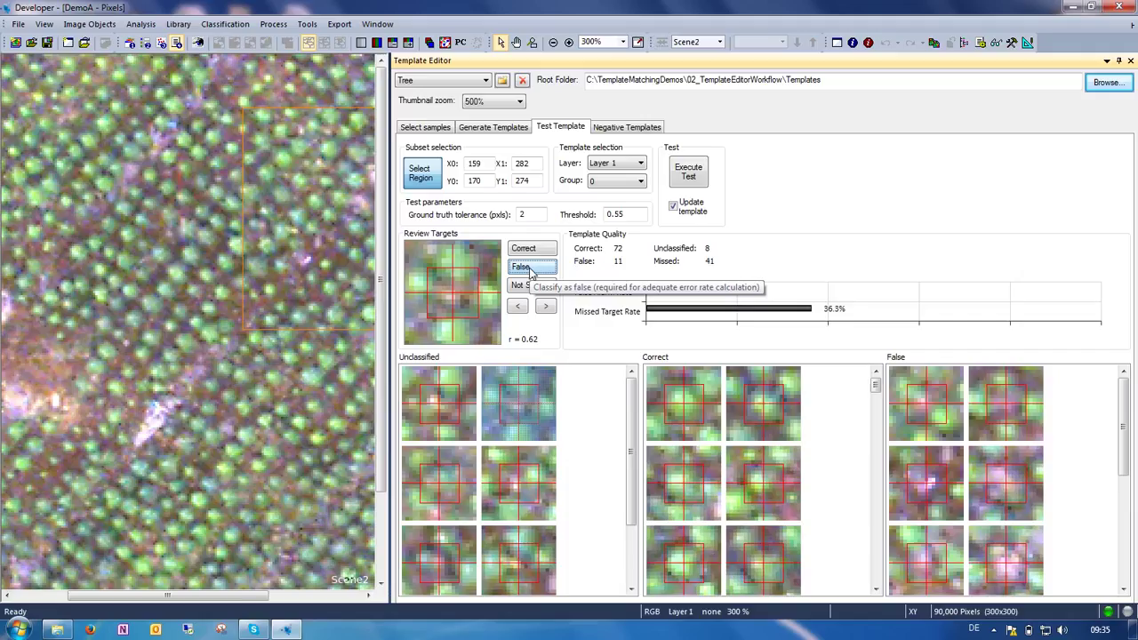
pyautogui.click(531, 269)
# Classify the last targets, mostly as false, ending at 73 correct, 18 false, 41 missed.
pyautogui.click(530, 253)
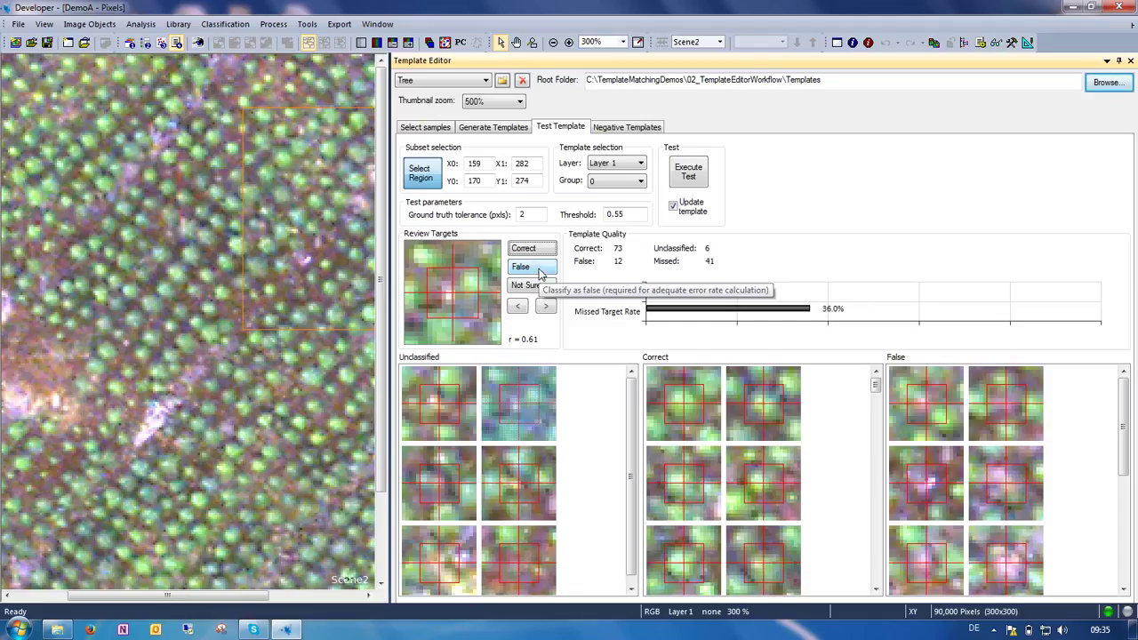
pyautogui.click(539, 271)
pyautogui.click(539, 271)
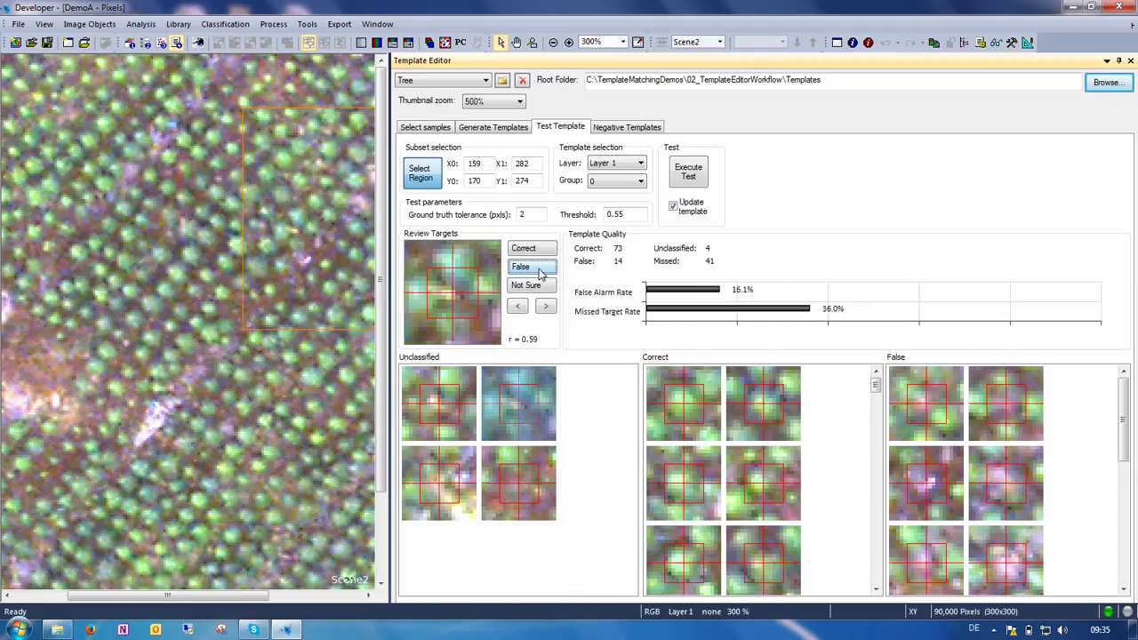
pyautogui.click(539, 271)
pyautogui.click(539, 271)
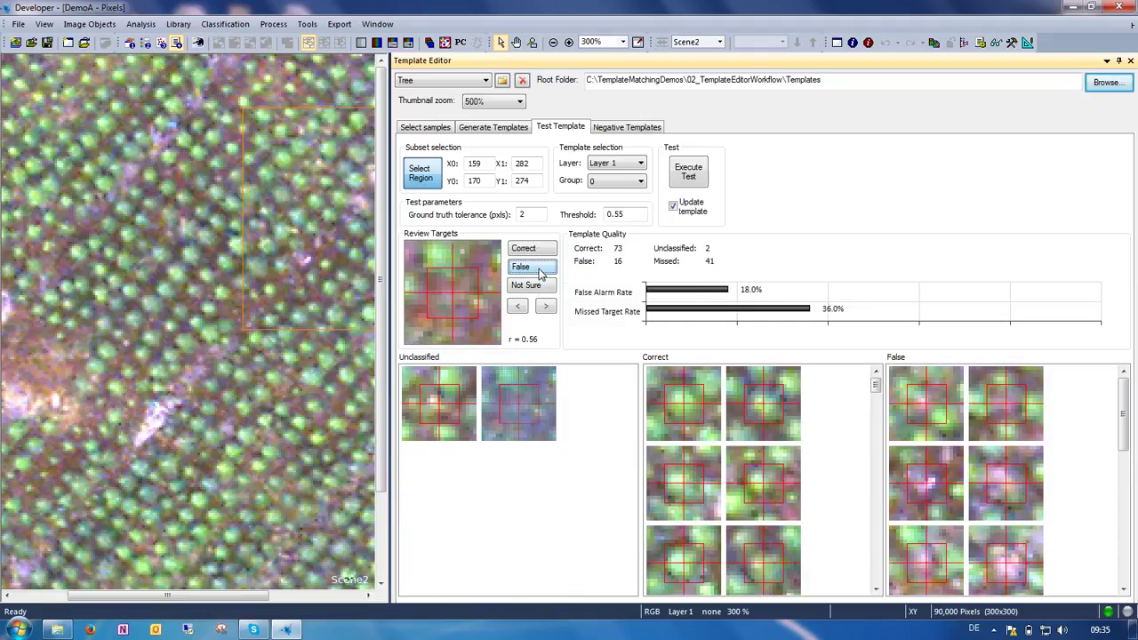
pyautogui.click(539, 271)
pyautogui.click(539, 271)
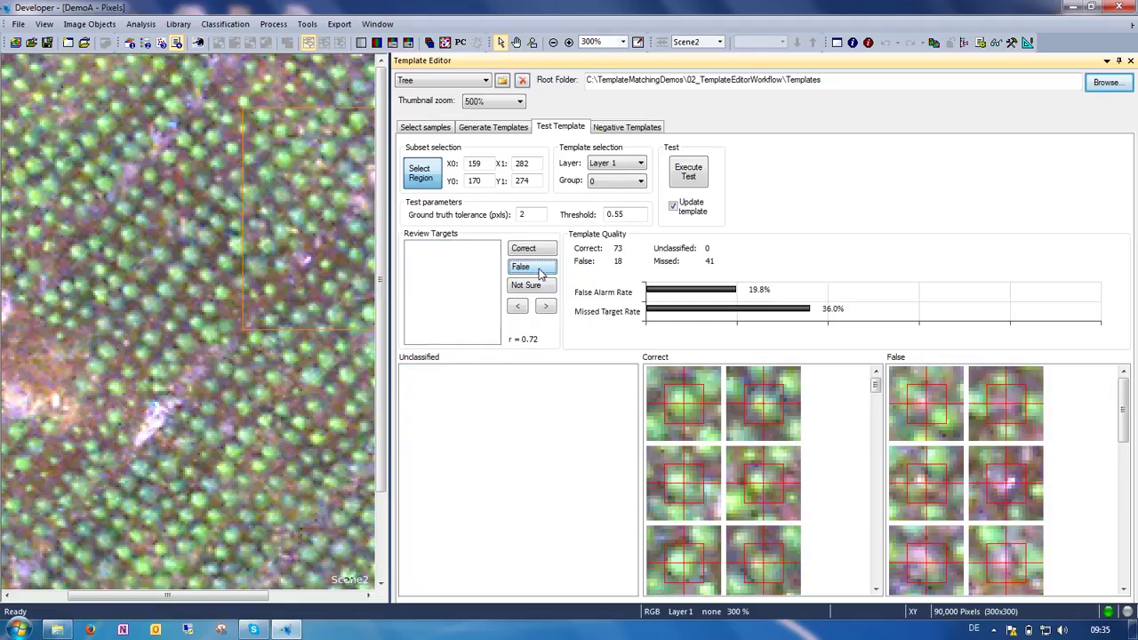
# Rerun the template test using the Layer 2 template.
pyautogui.click(640, 163)
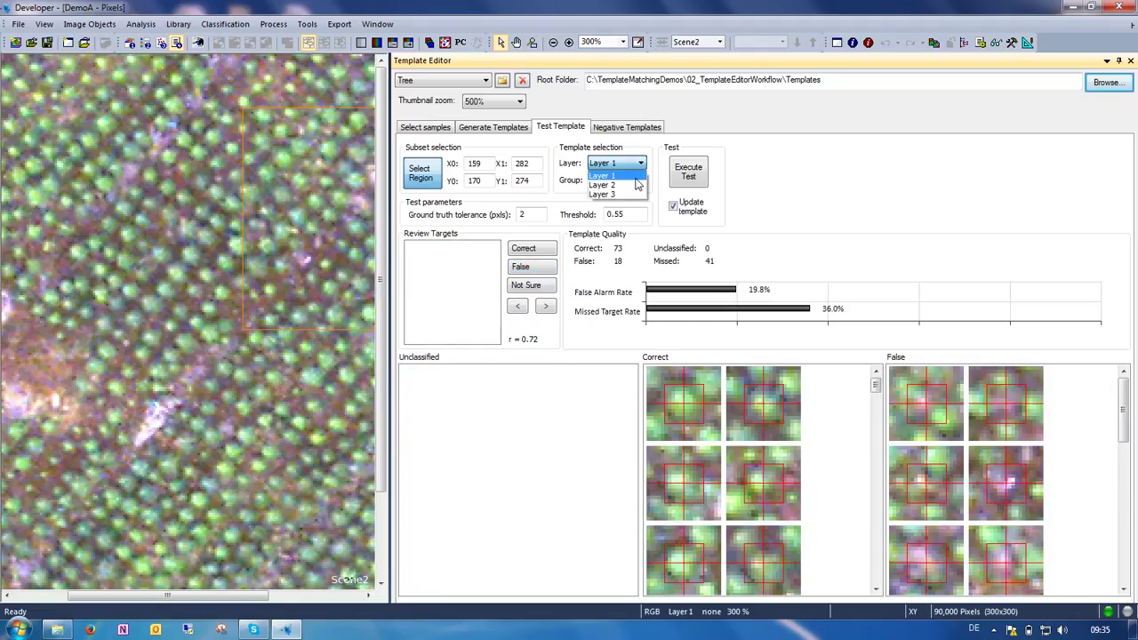
pyautogui.click(623, 187)
pyautogui.click(690, 174)
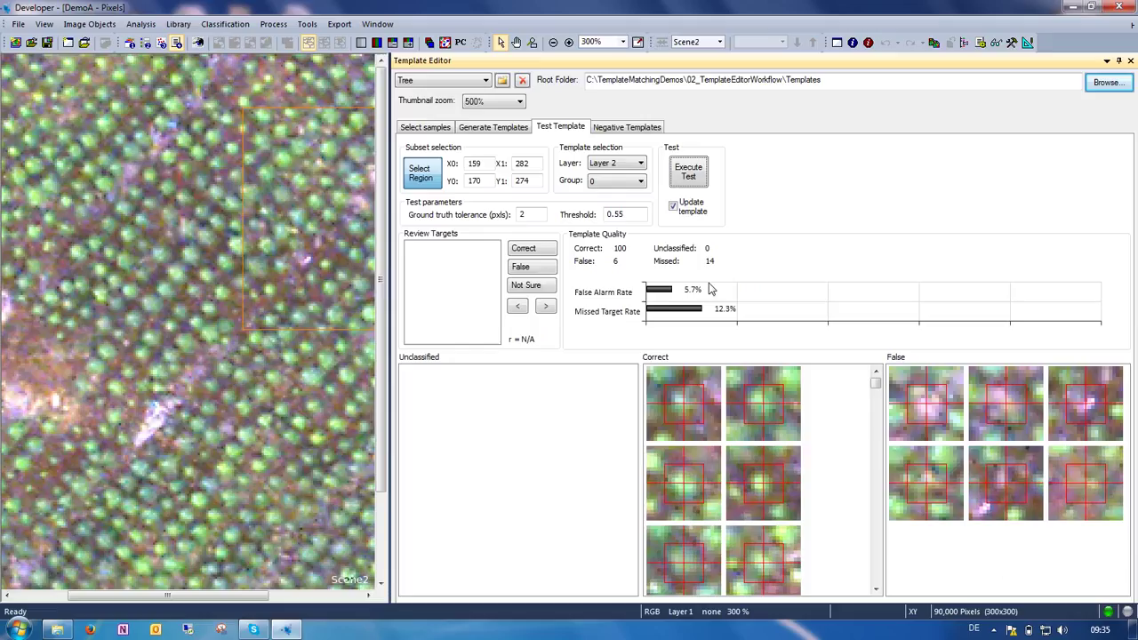
# Rerun with Layer 1 for comparison, then select Layer 2 as the template layer again.
pyautogui.click(640, 163)
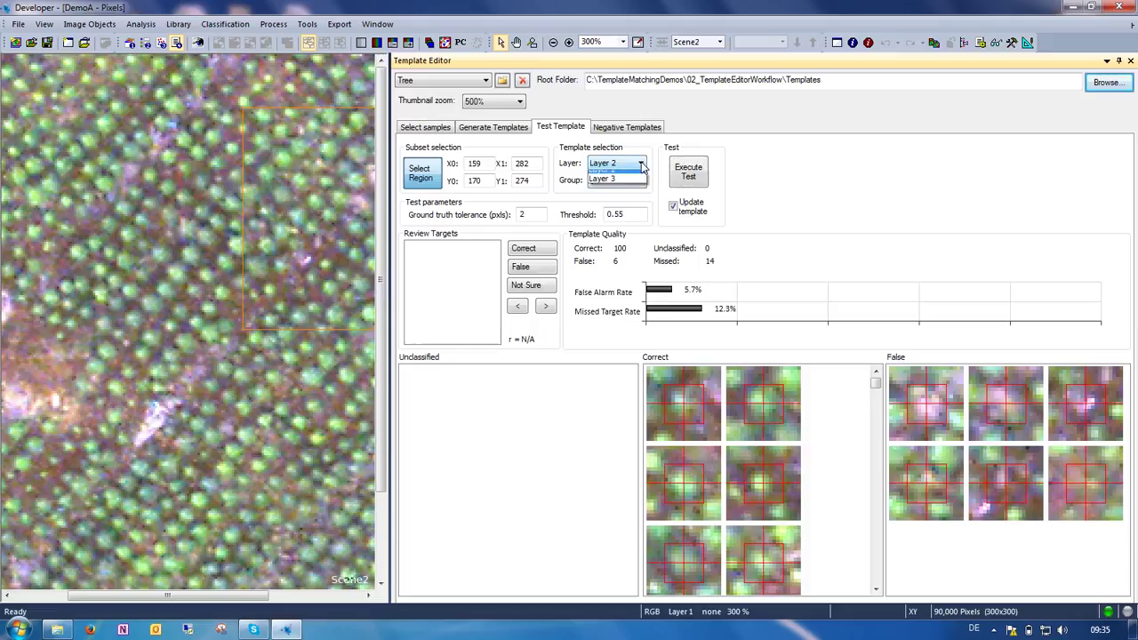
pyautogui.click(618, 175)
pyautogui.click(690, 174)
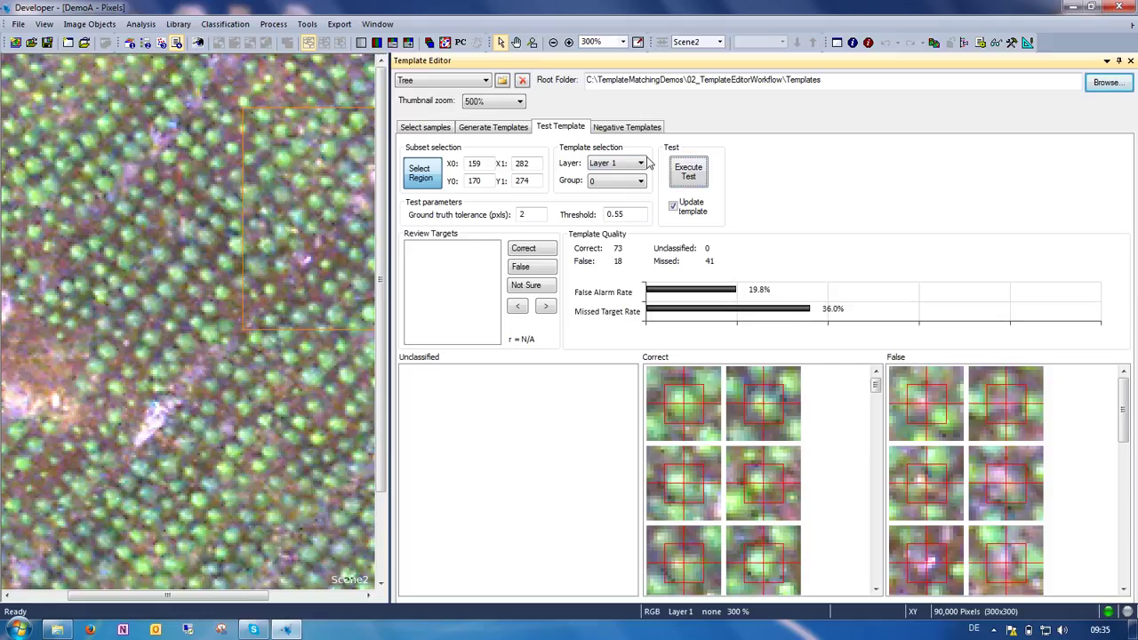
pyautogui.click(639, 167)
pyautogui.click(614, 184)
# Open Tree.tif from Templates > Tree > Layer 2_Group0 in Explorer and zoom into the image.
pyautogui.click(56, 629)
pyautogui.click(360, 27)
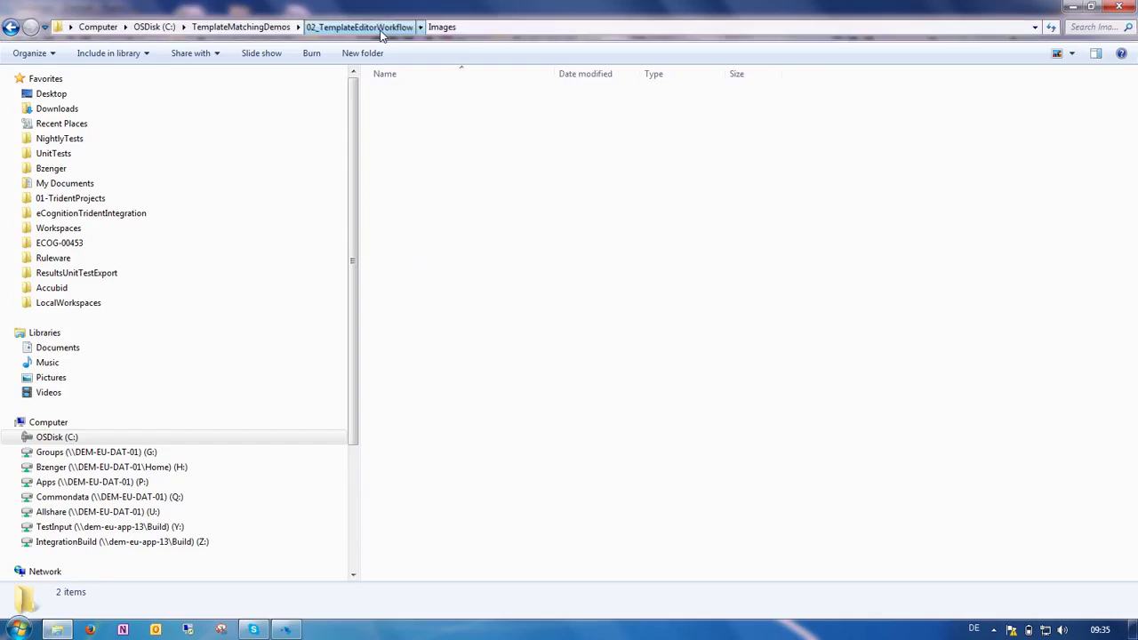
pyautogui.doubleClick(402, 109)
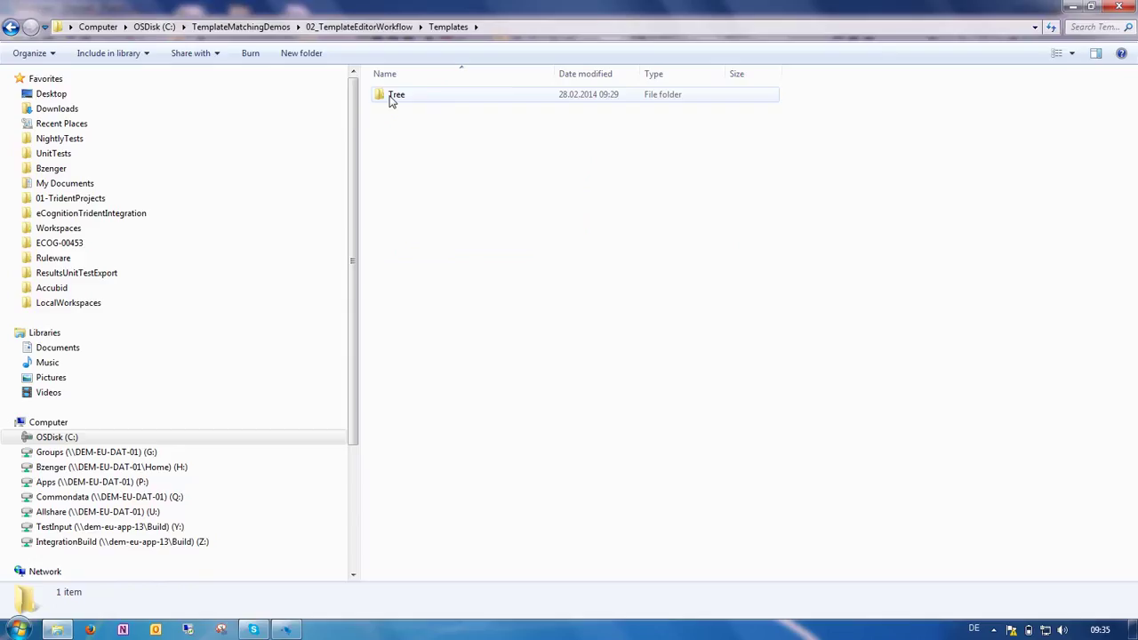
pyautogui.doubleClick(394, 96)
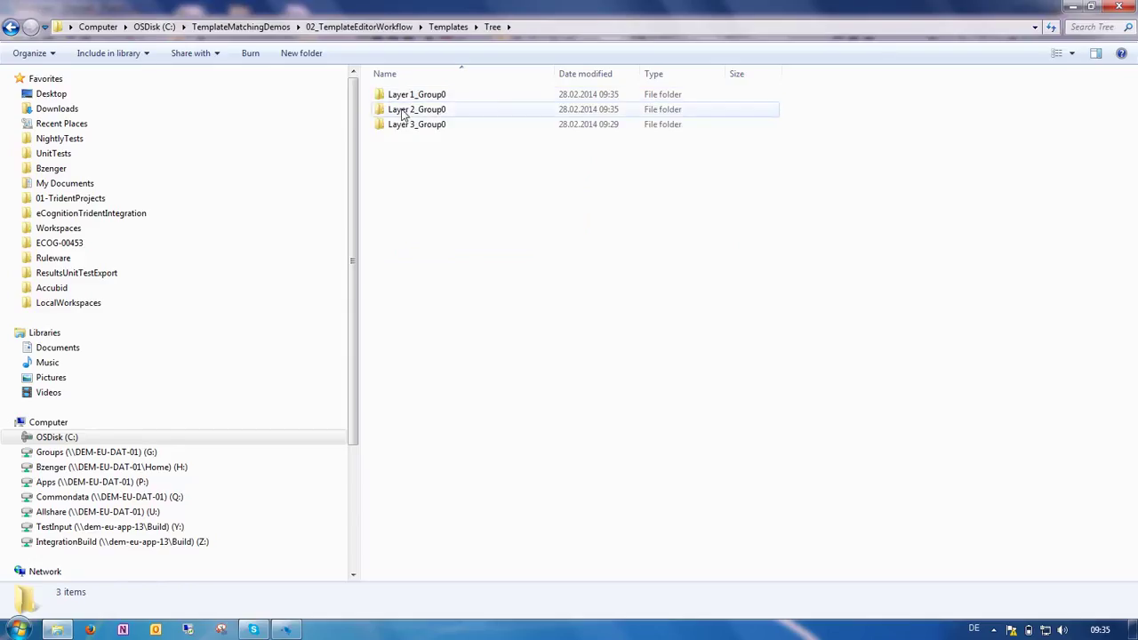
pyautogui.doubleClick(401, 112)
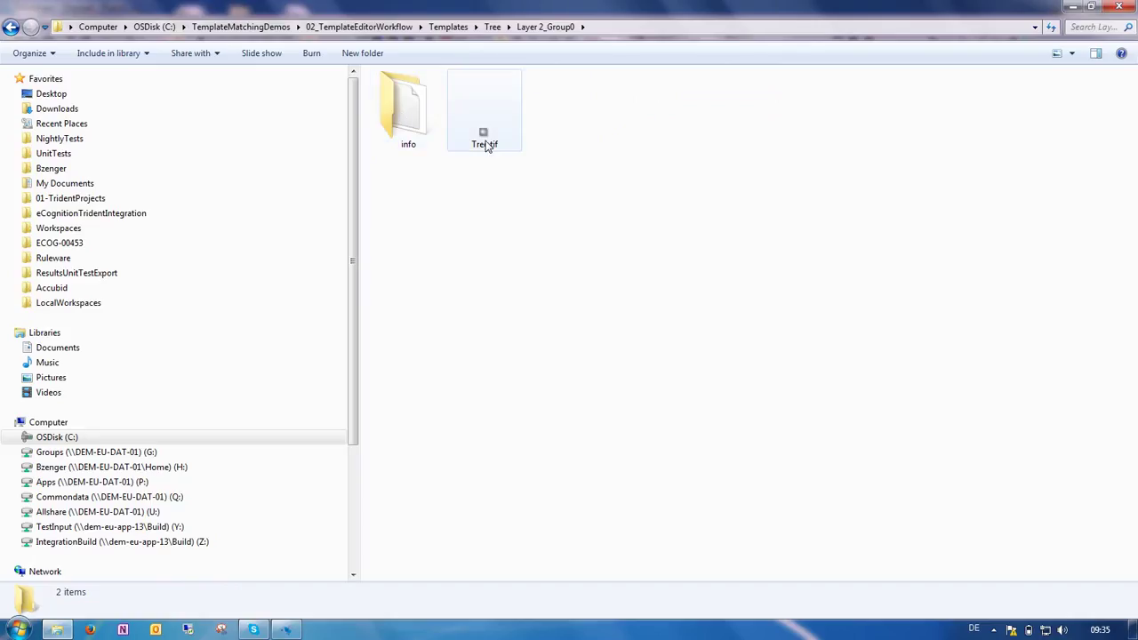
pyautogui.doubleClick(487, 147)
pyautogui.click(470, 600)
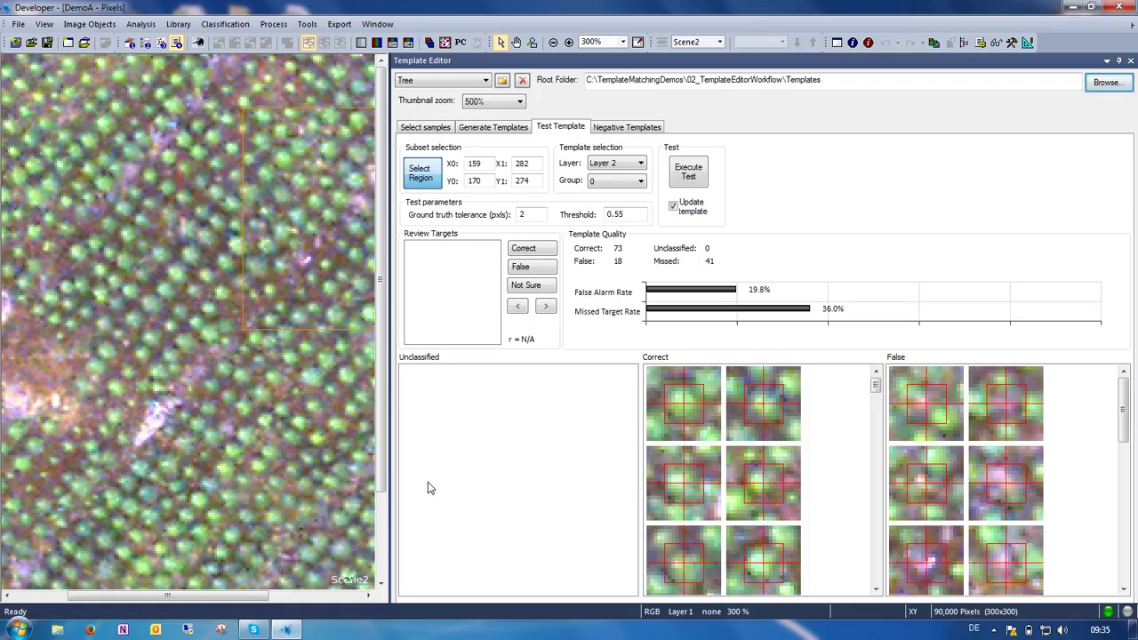
pyautogui.click(423, 130)
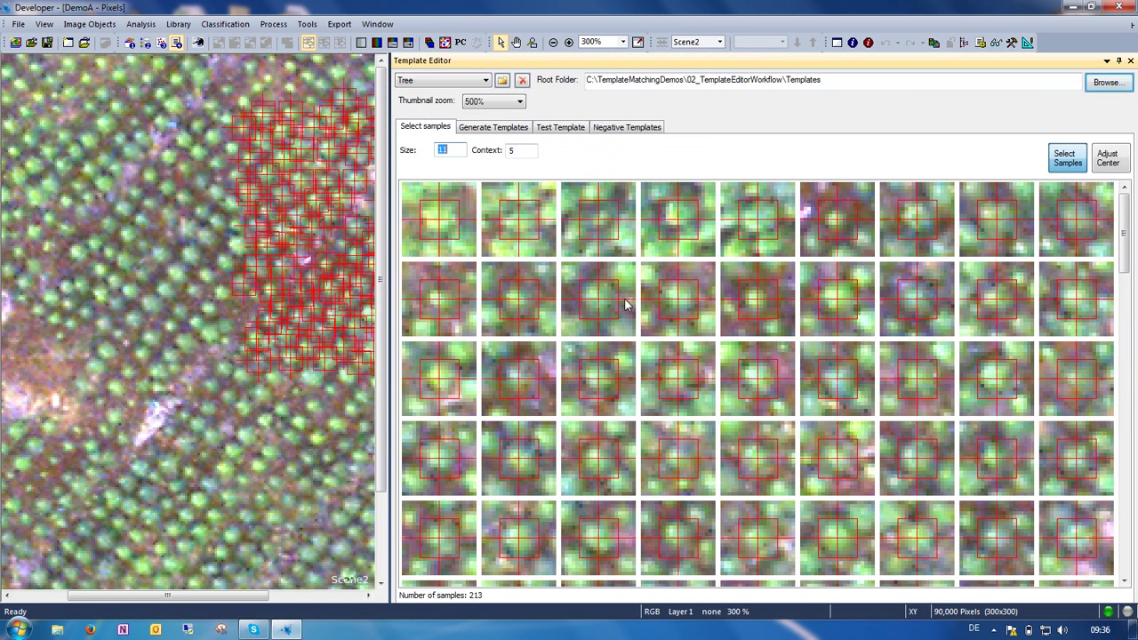
pyautogui.click(516, 127)
pyautogui.click(556, 128)
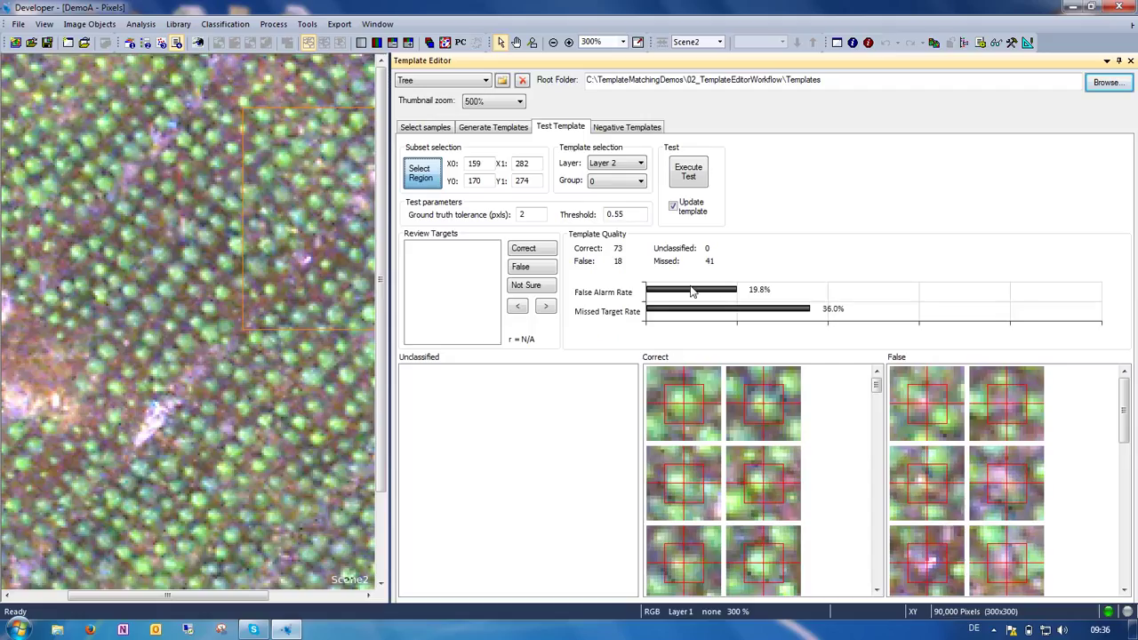
pyautogui.click(627, 165)
pyautogui.click(606, 401)
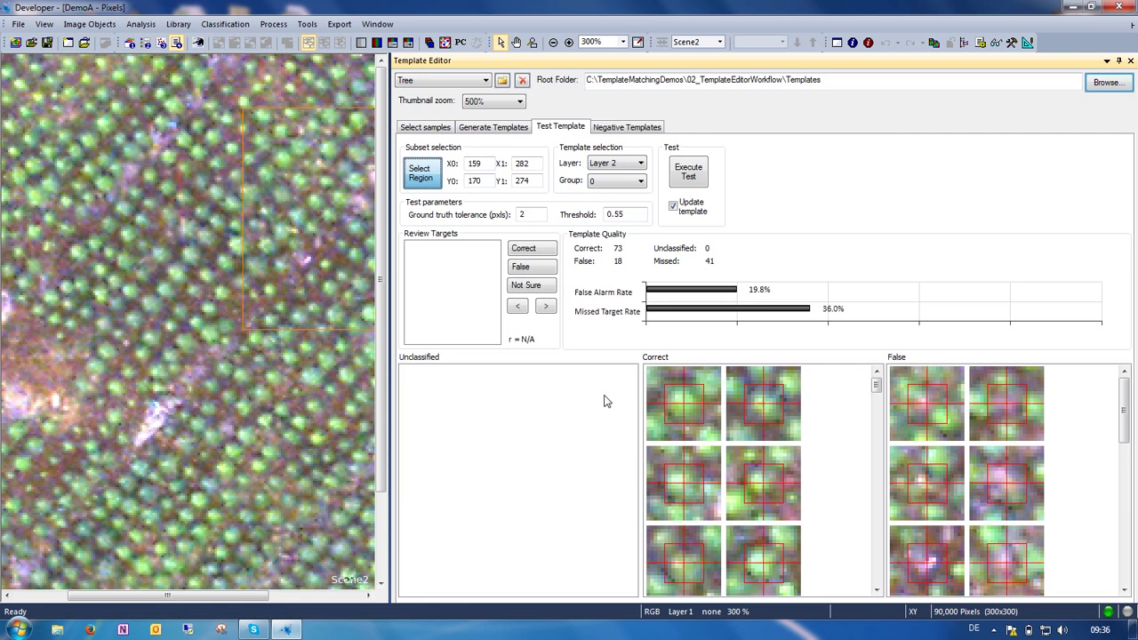